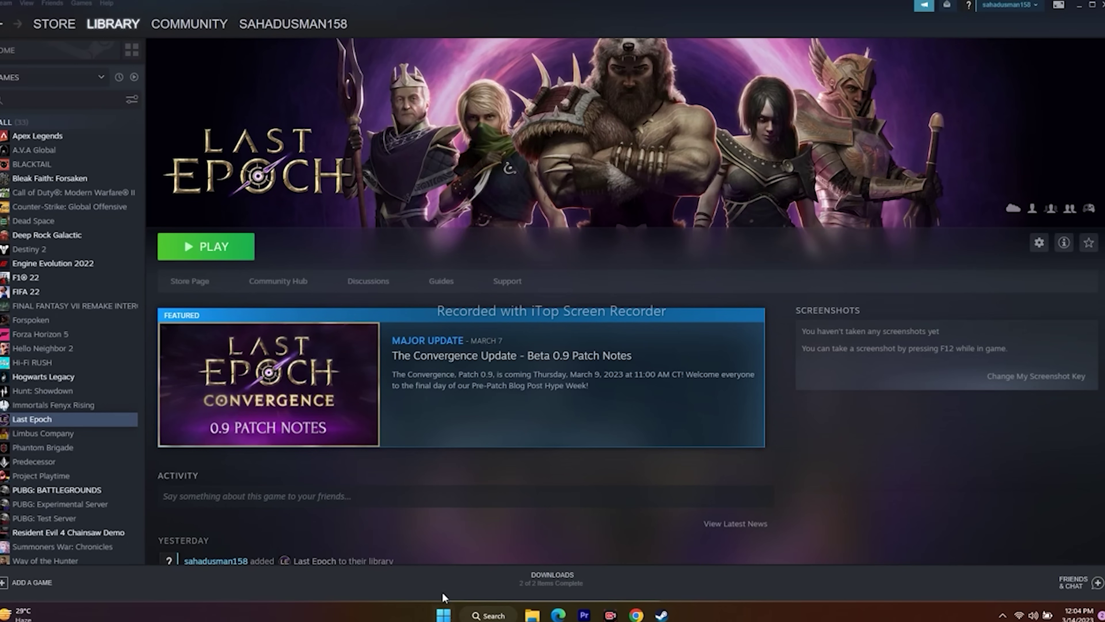
- Show the computer's power options where a restart can be started, and dismiss them
click(444, 614)
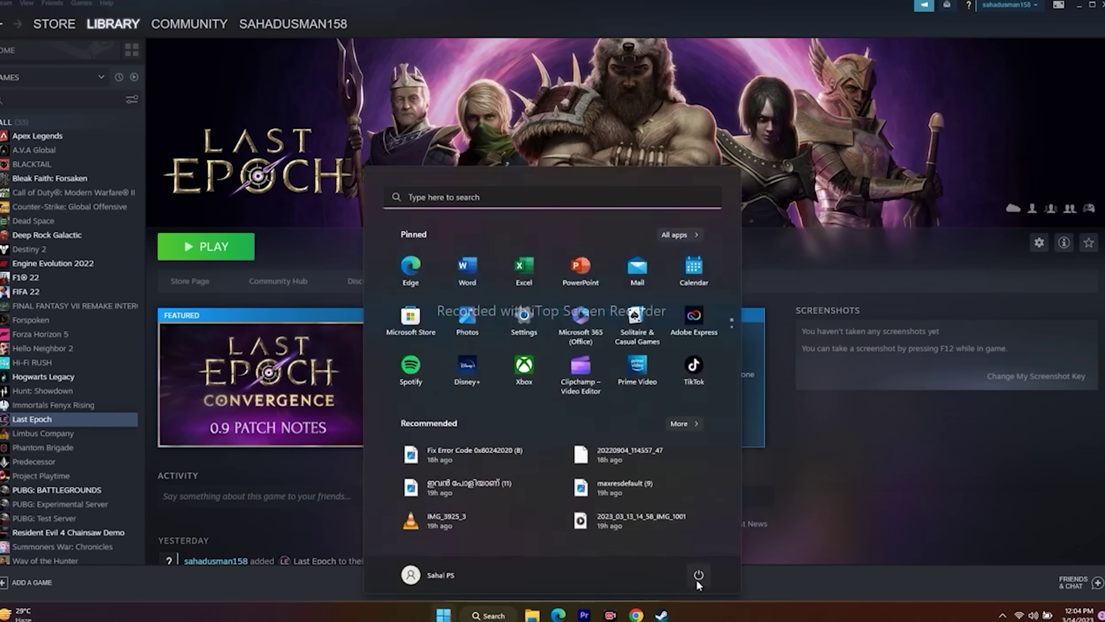
click(698, 575)
key(Escape)
key(Escape)
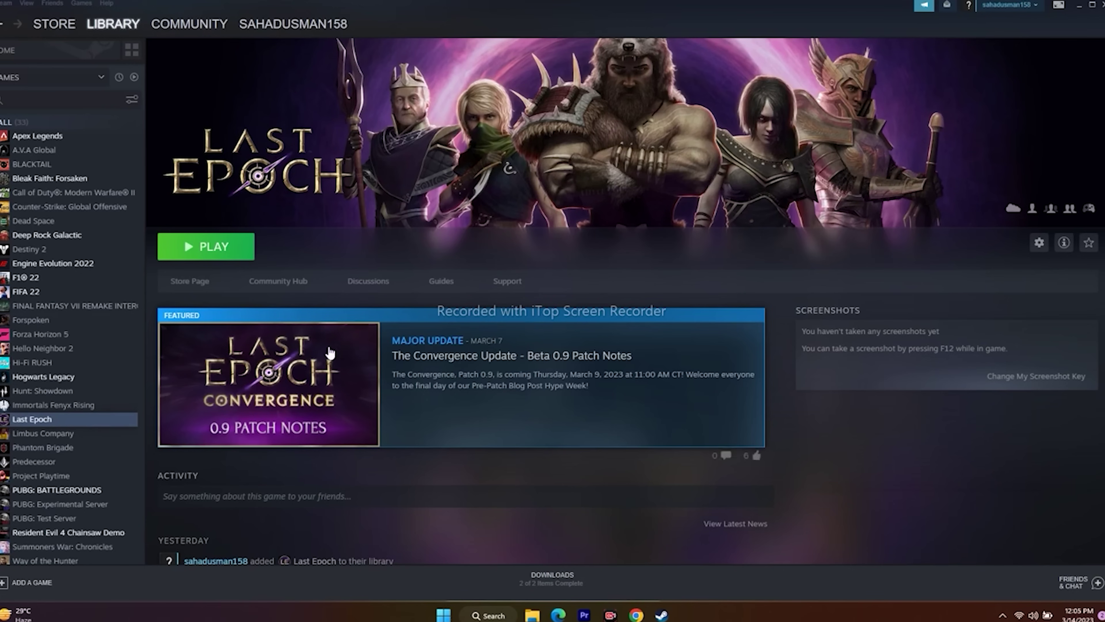
- Verify the integrity of Last Epoch's game files from its local files properties, and close the properties
right_click(62, 420)
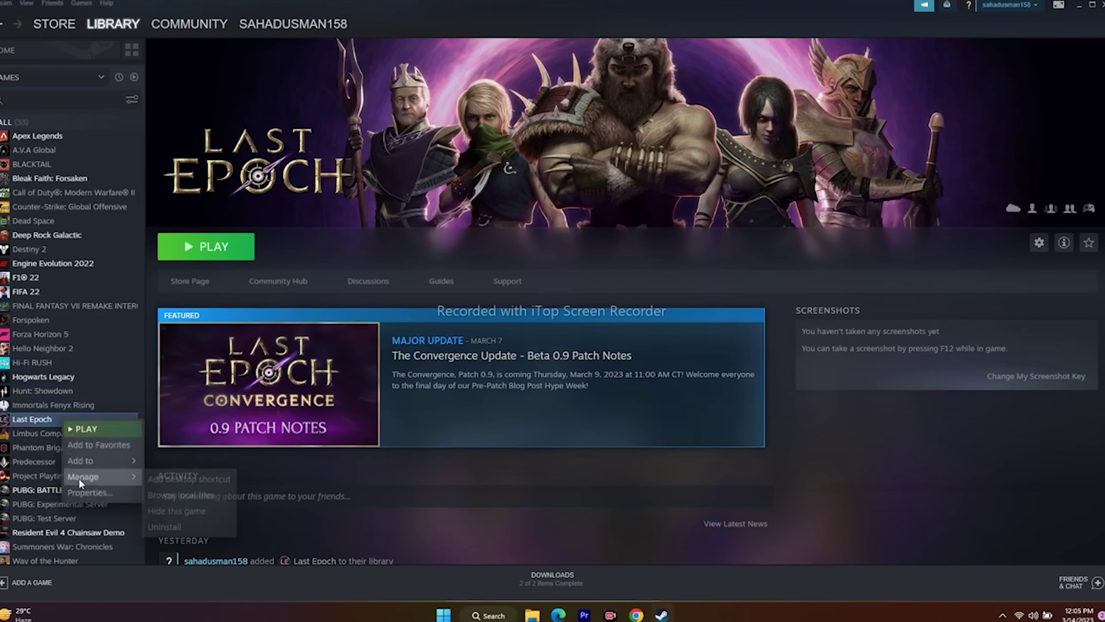
click(87, 492)
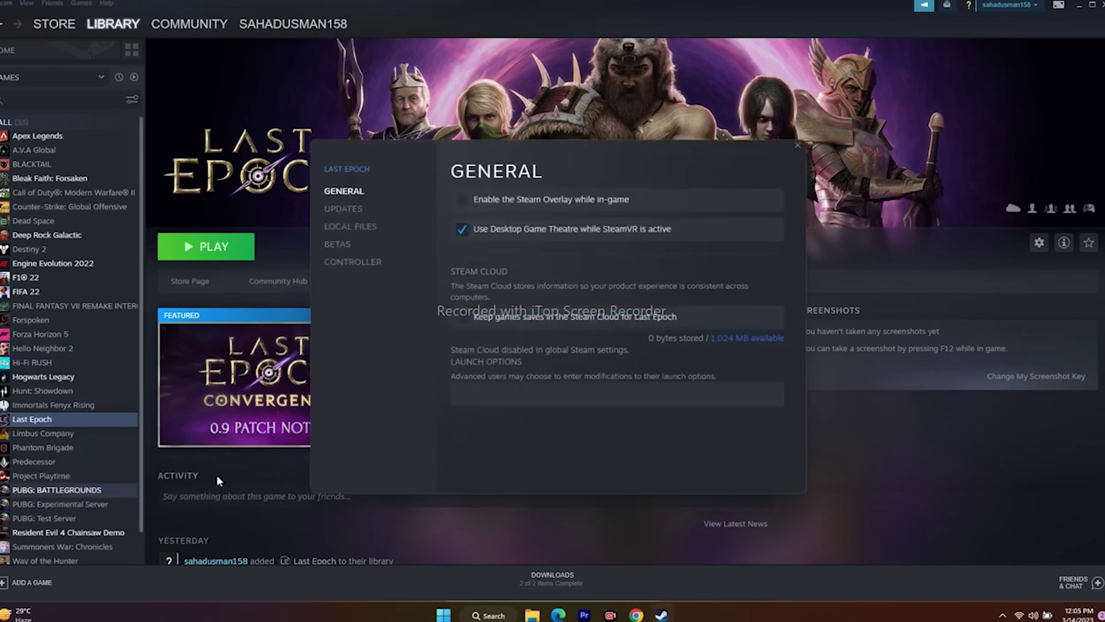
click(358, 231)
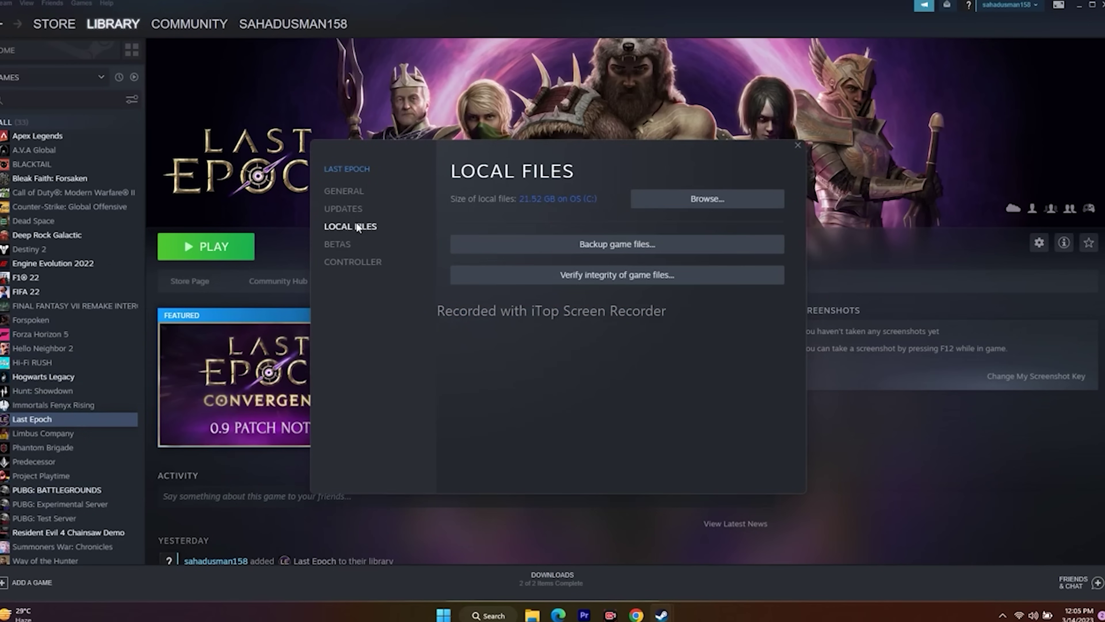
click(613, 274)
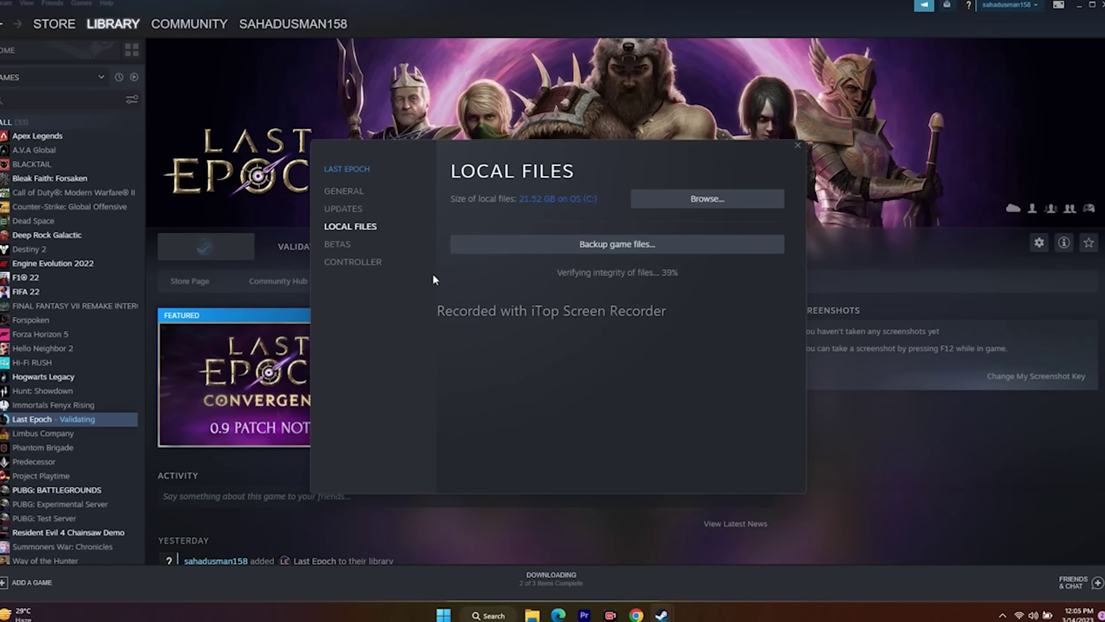
click(920, 410)
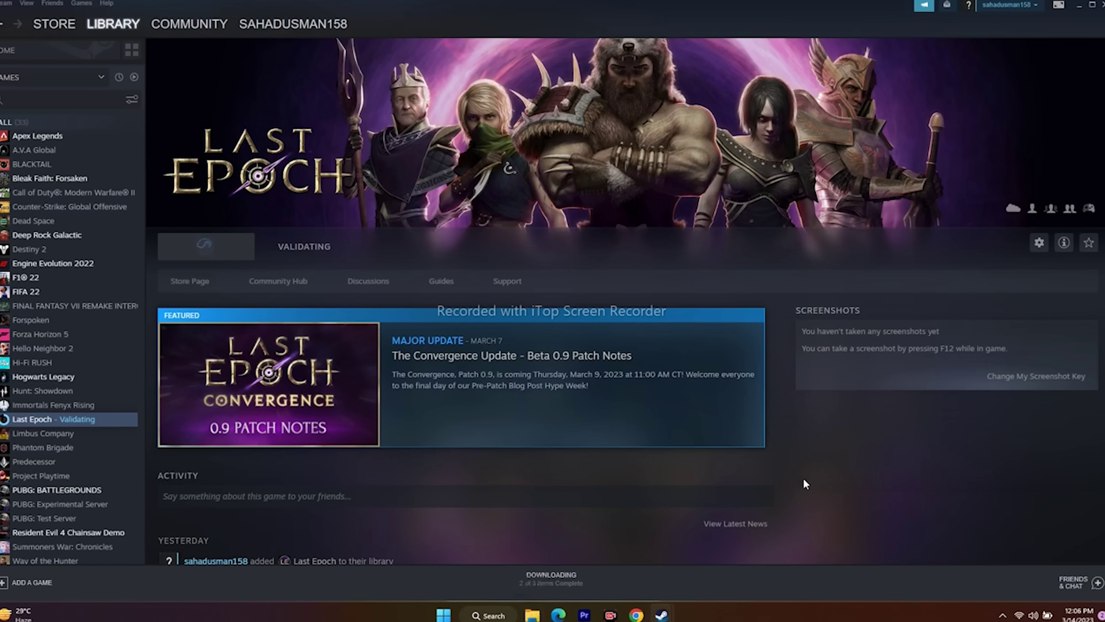
- Browse to Last Epoch's local files folder through its properties and locate the Last Epoch application
right_click(48, 421)
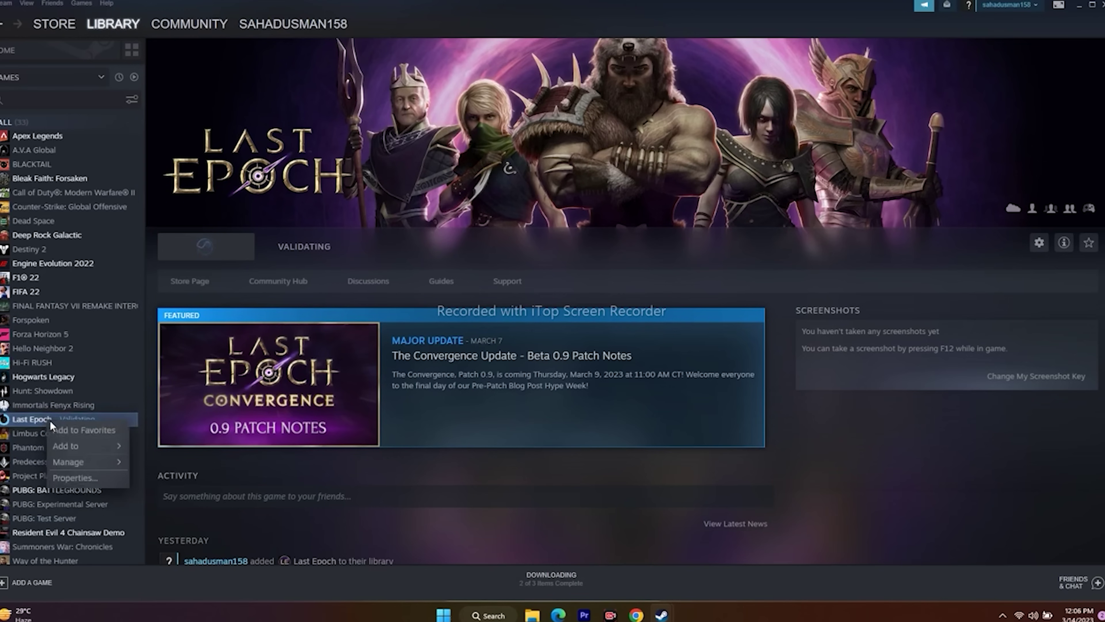
click(69, 474)
click(351, 227)
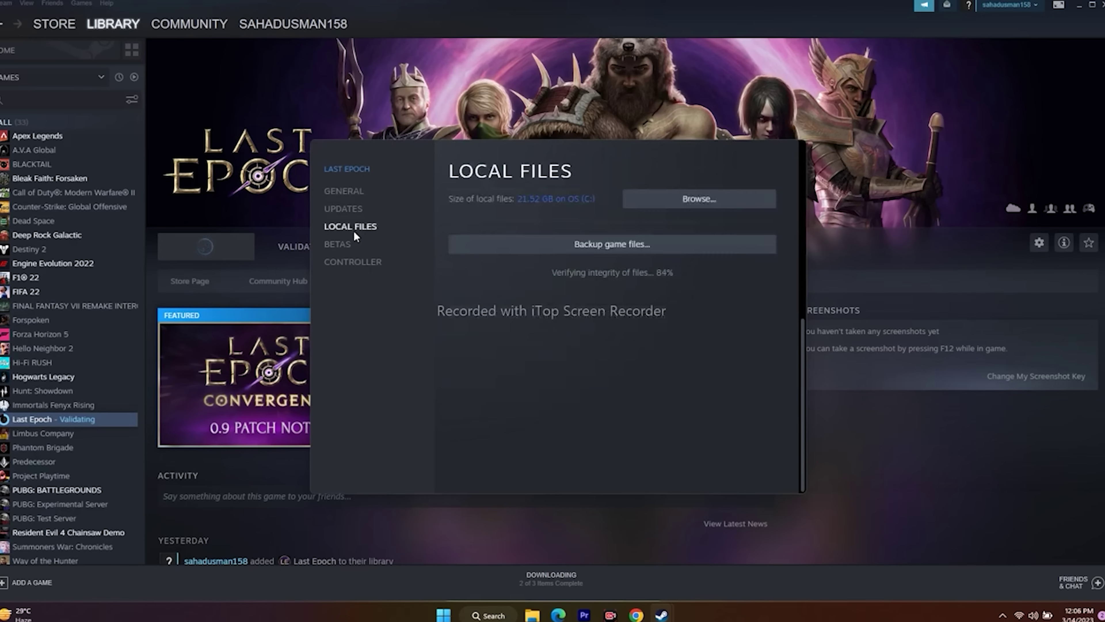
click(708, 204)
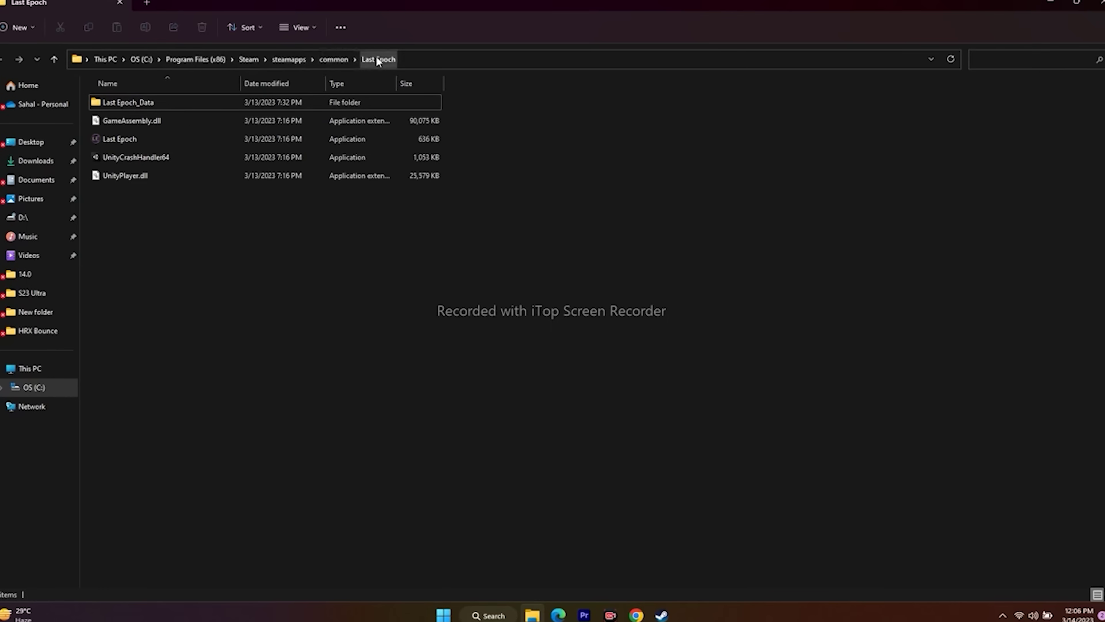
click(133, 139)
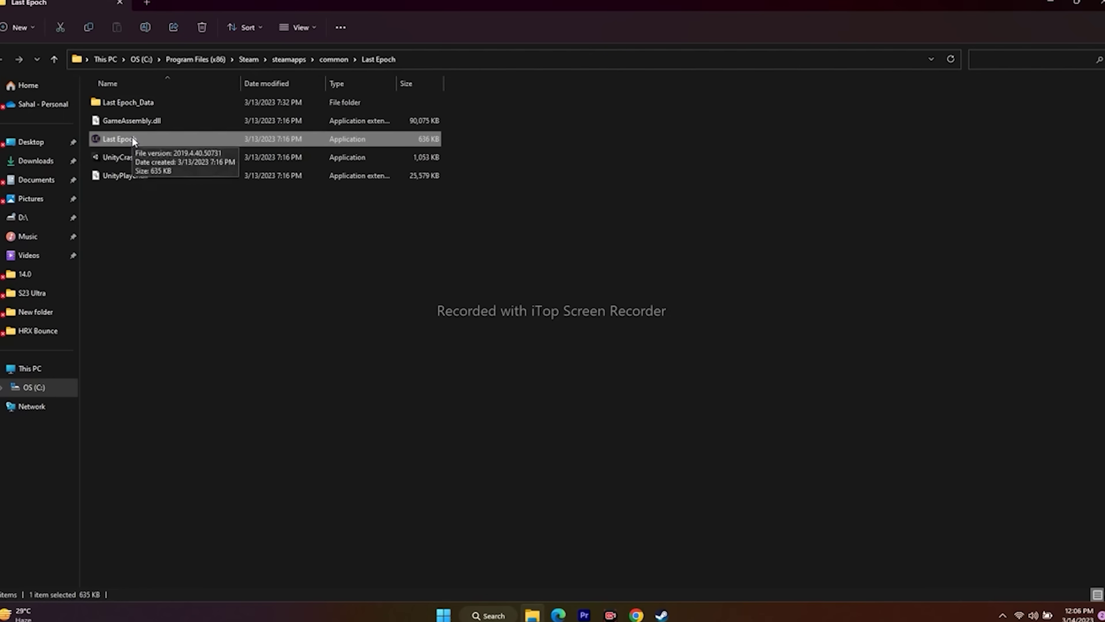
click(498, 365)
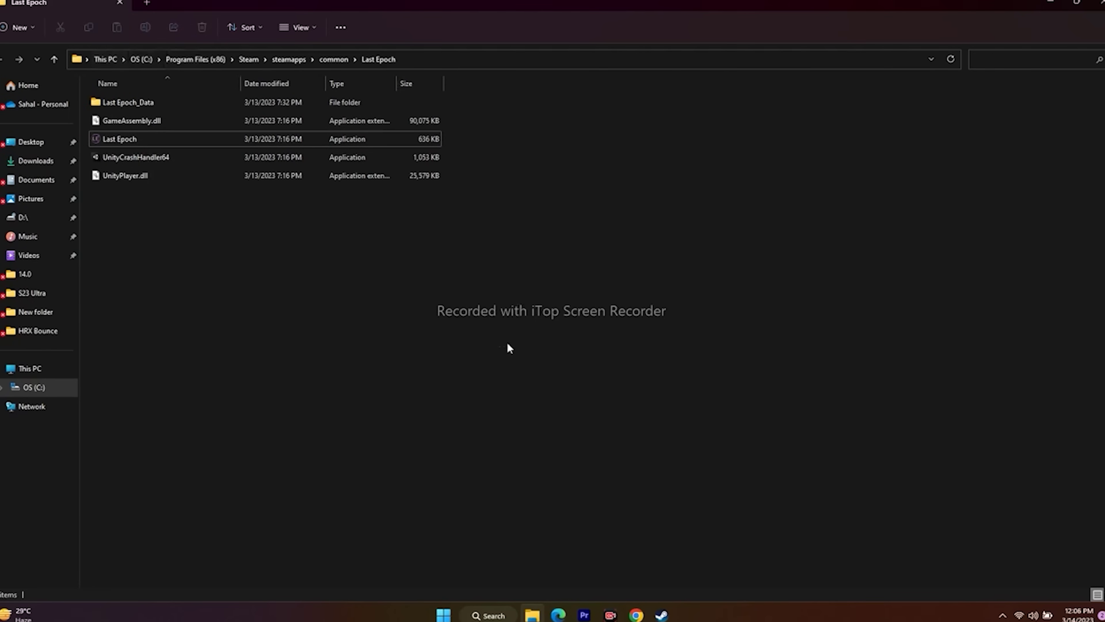
- Set the Last Epoch application's compatibility properties to run the program as an administrator, and apply the change
right_click(124, 140)
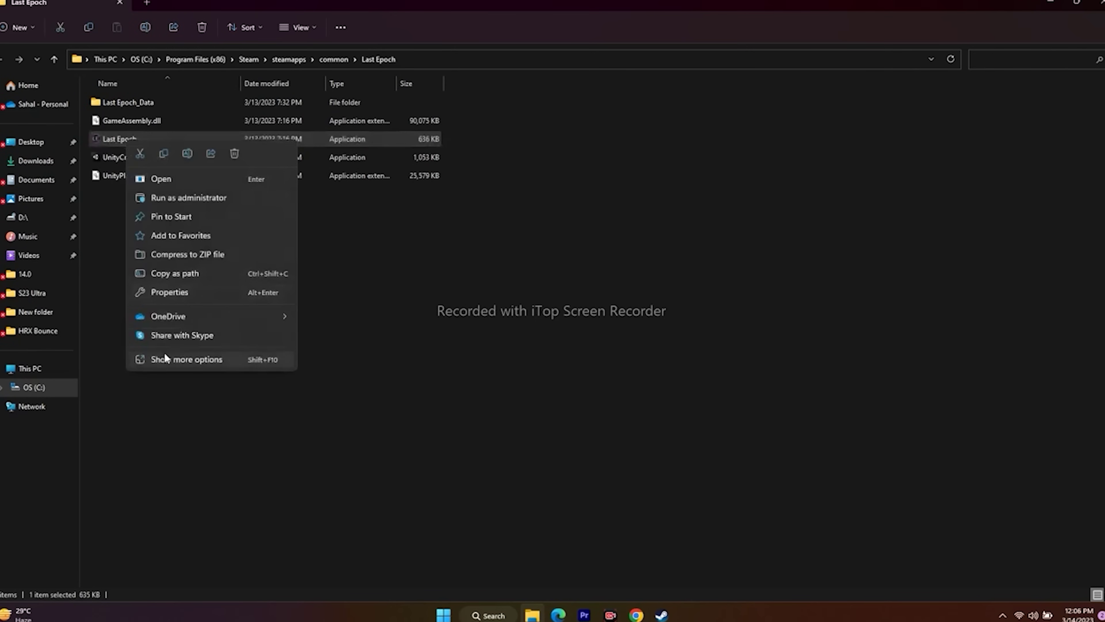
click(165, 358)
click(216, 344)
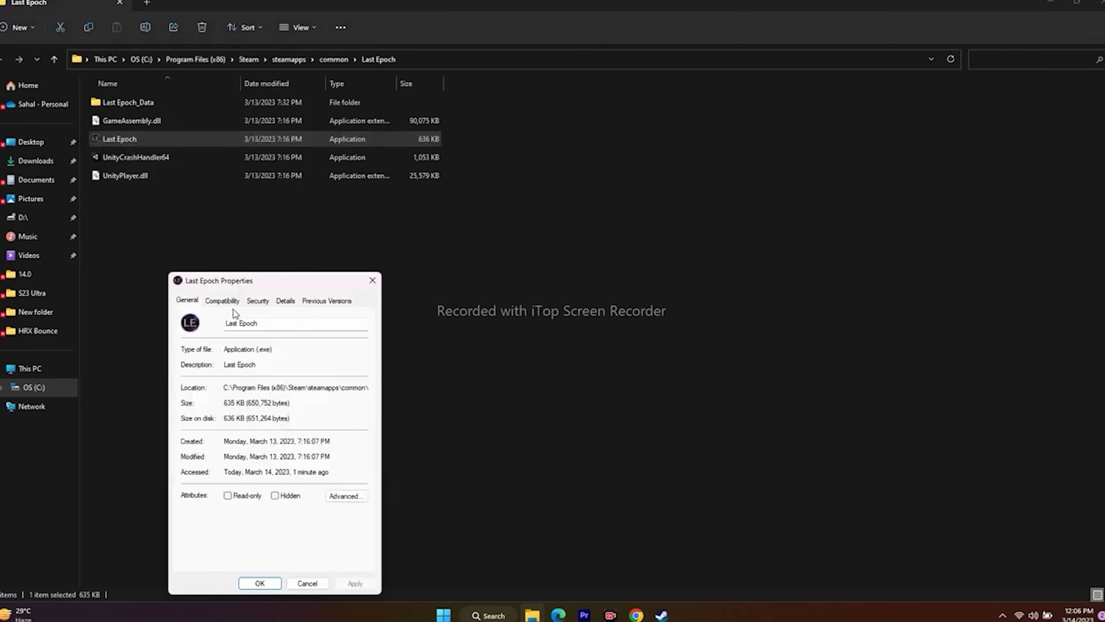
click(231, 301)
drag(281, 281, 743, 124)
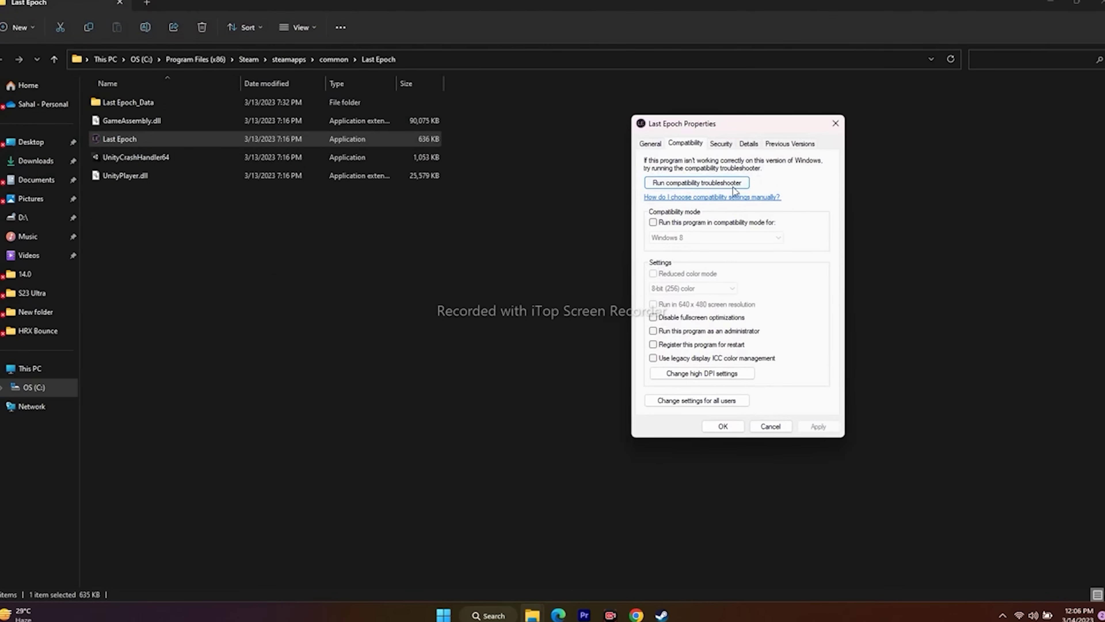
click(653, 330)
click(817, 426)
click(723, 426)
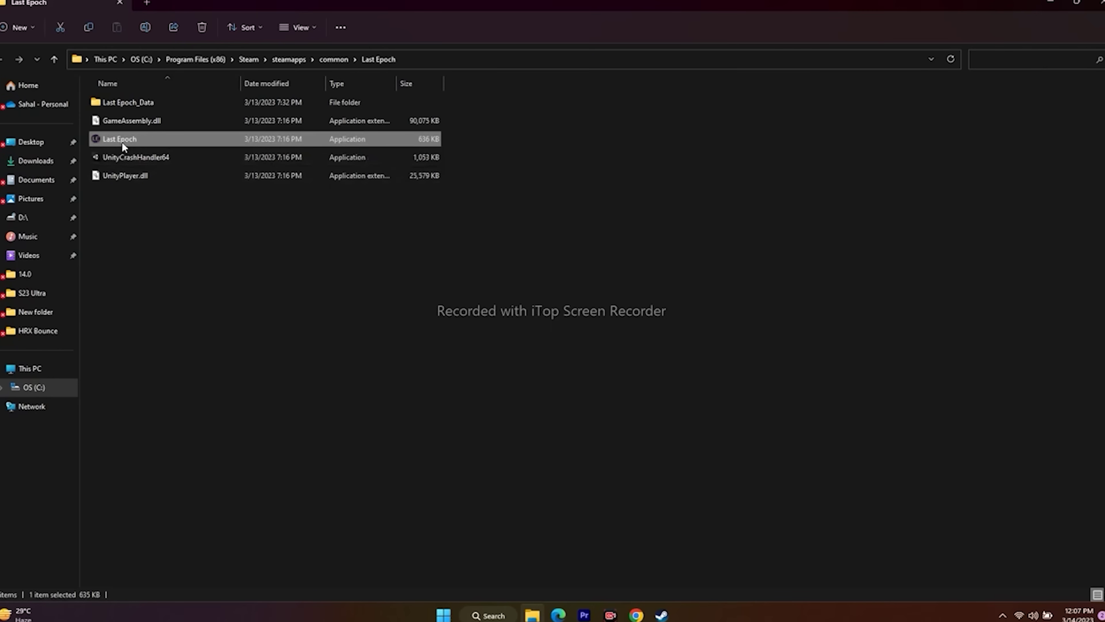
- Enable compatibility mode for the Last Epoch application, set it to Windows 7 and apply the setting
right_click(132, 144)
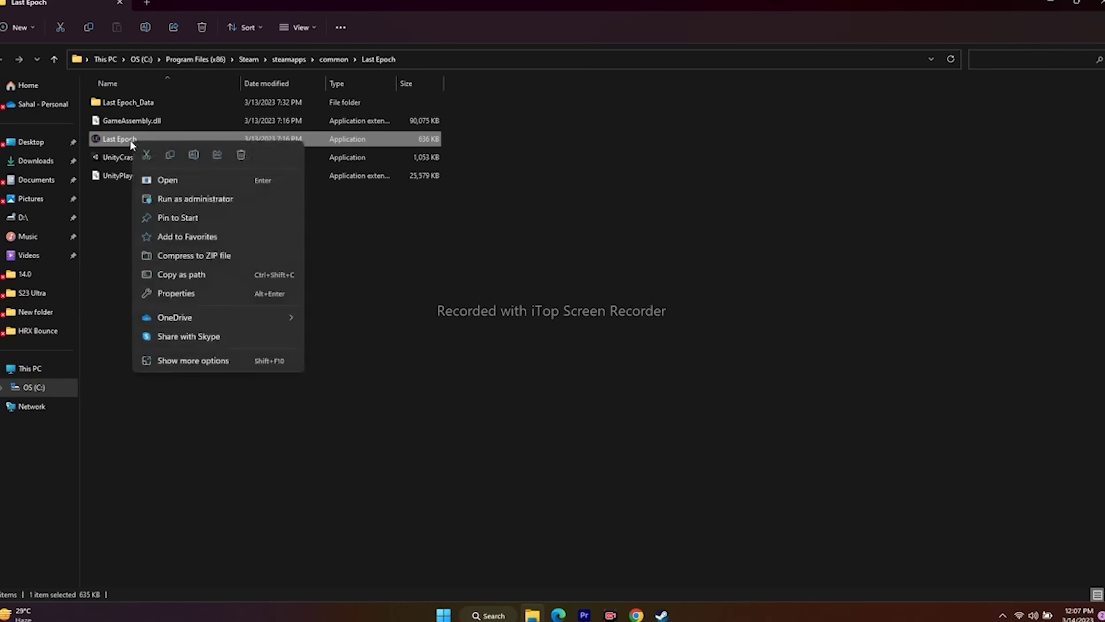
click(174, 359)
click(212, 349)
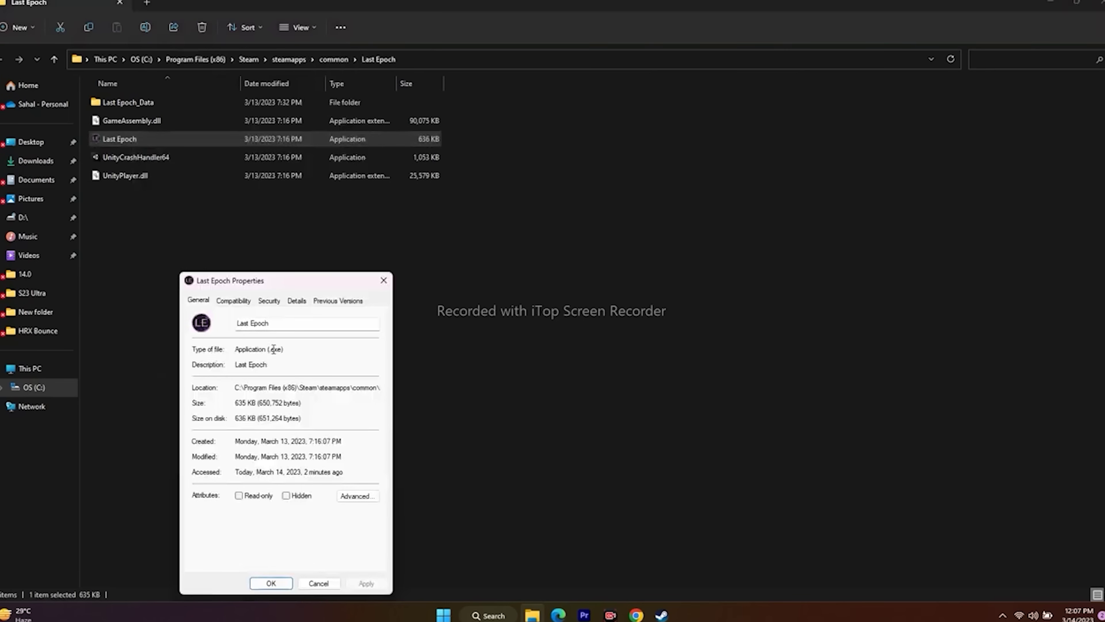
click(246, 300)
drag(282, 287, 602, 96)
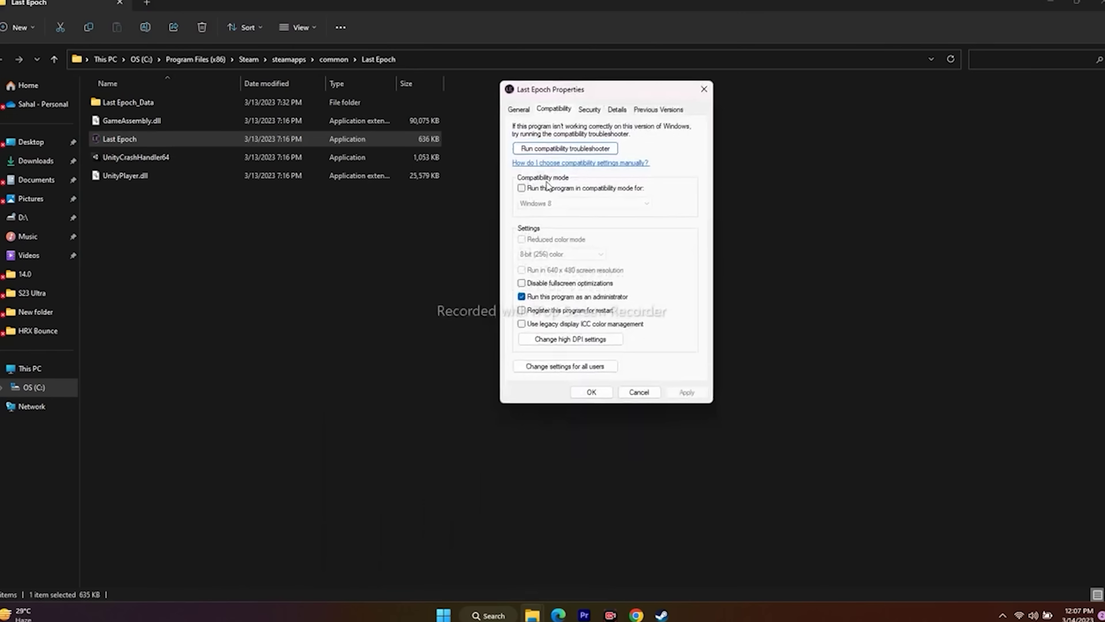
click(524, 190)
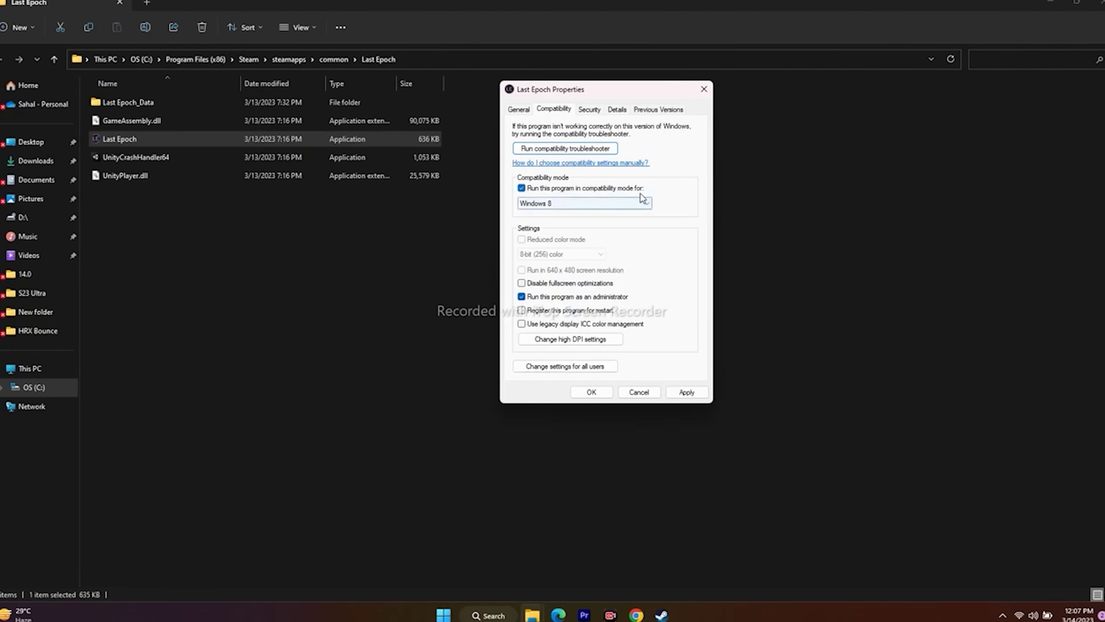
click(642, 203)
click(549, 238)
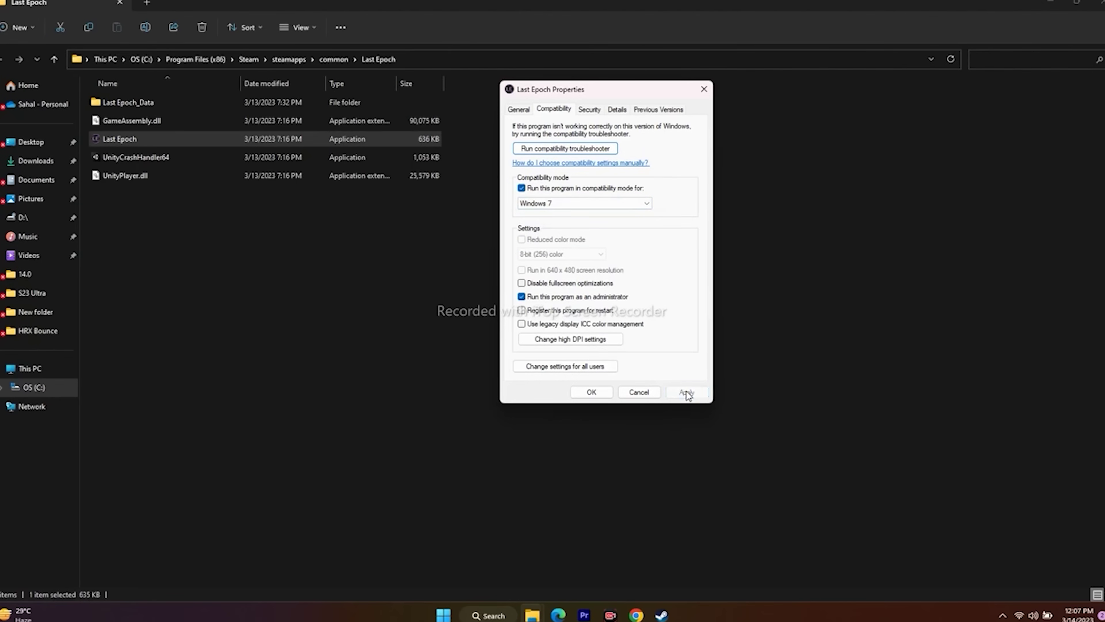
click(557, 203)
click(555, 245)
click(687, 392)
- Turn off compatibility mode for the Last Epoch application, apply the change and close its properties
click(522, 190)
click(685, 391)
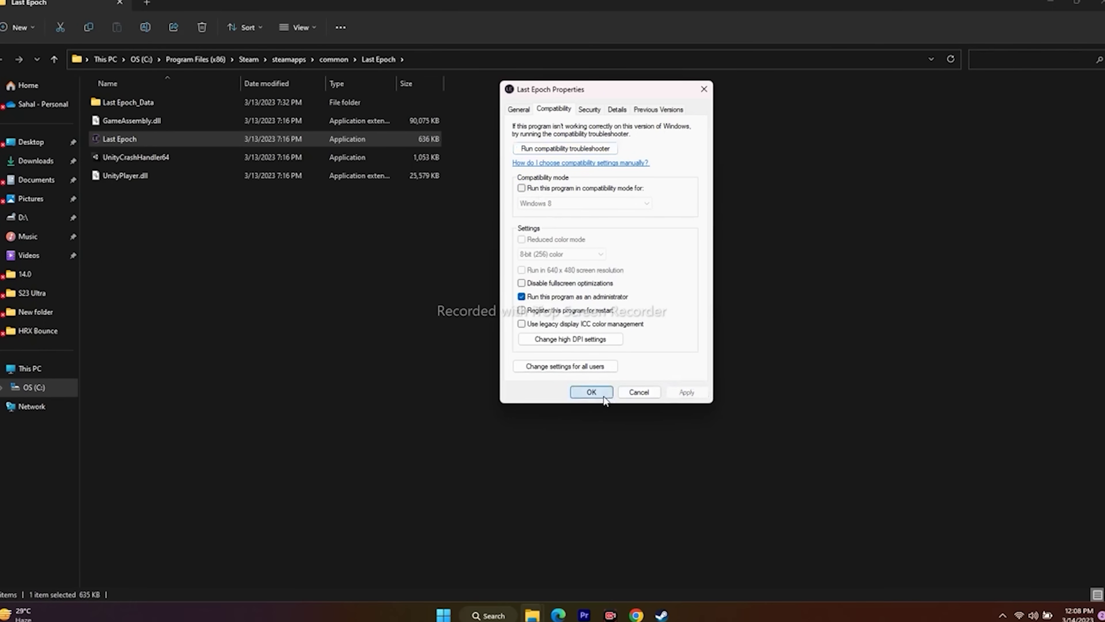
click(592, 391)
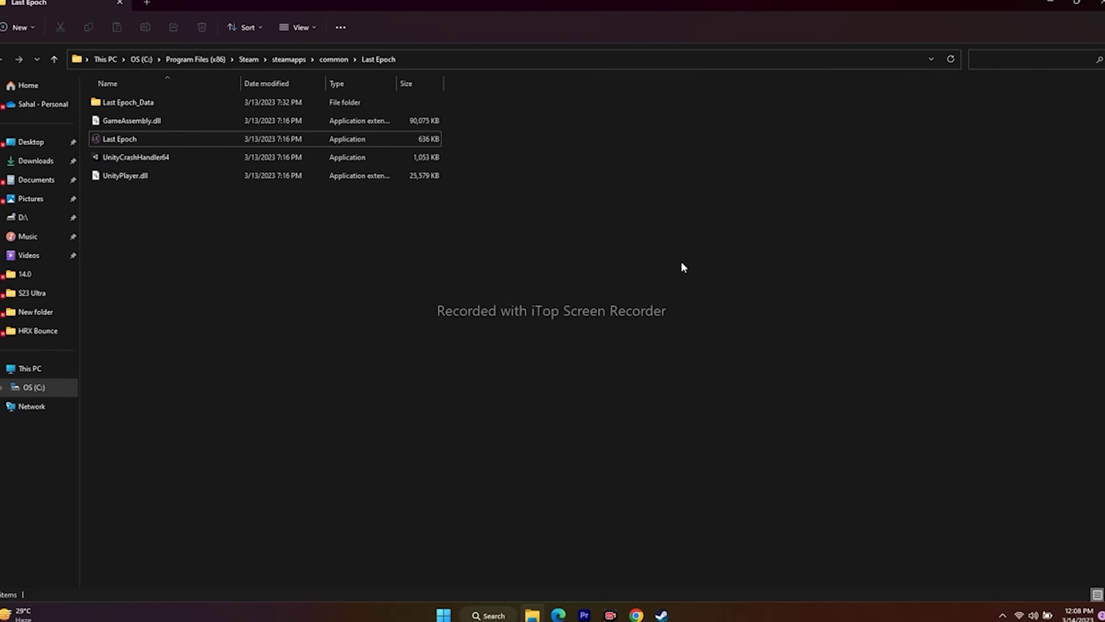
- Close the game folder window and dismiss Steam together with its game properties to reach the desktop
click(1098, 3)
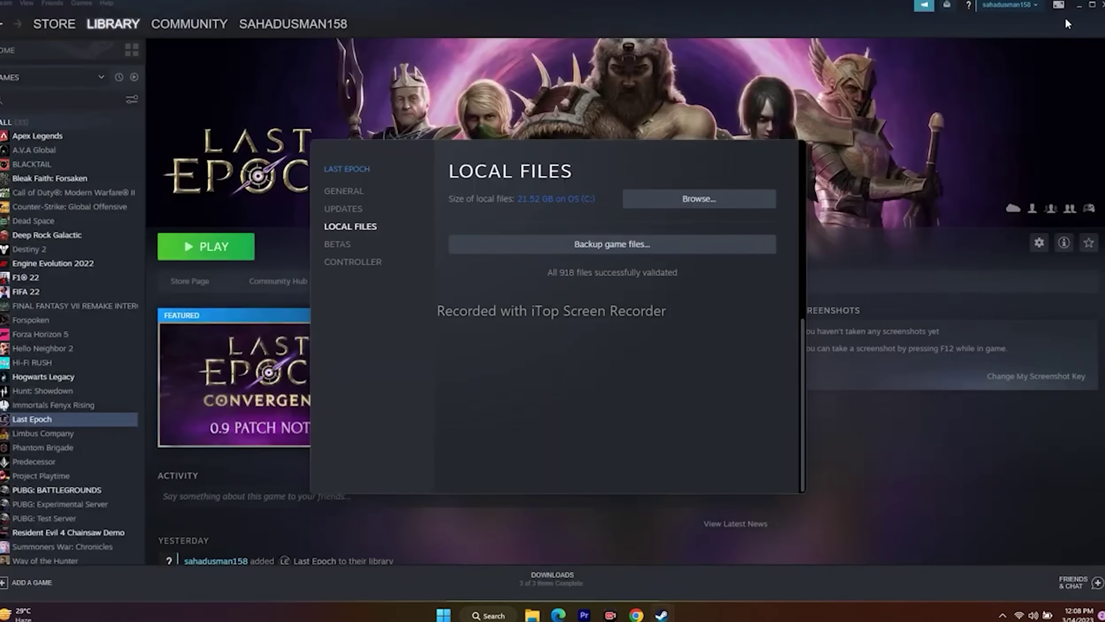
click(885, 133)
click(1079, 6)
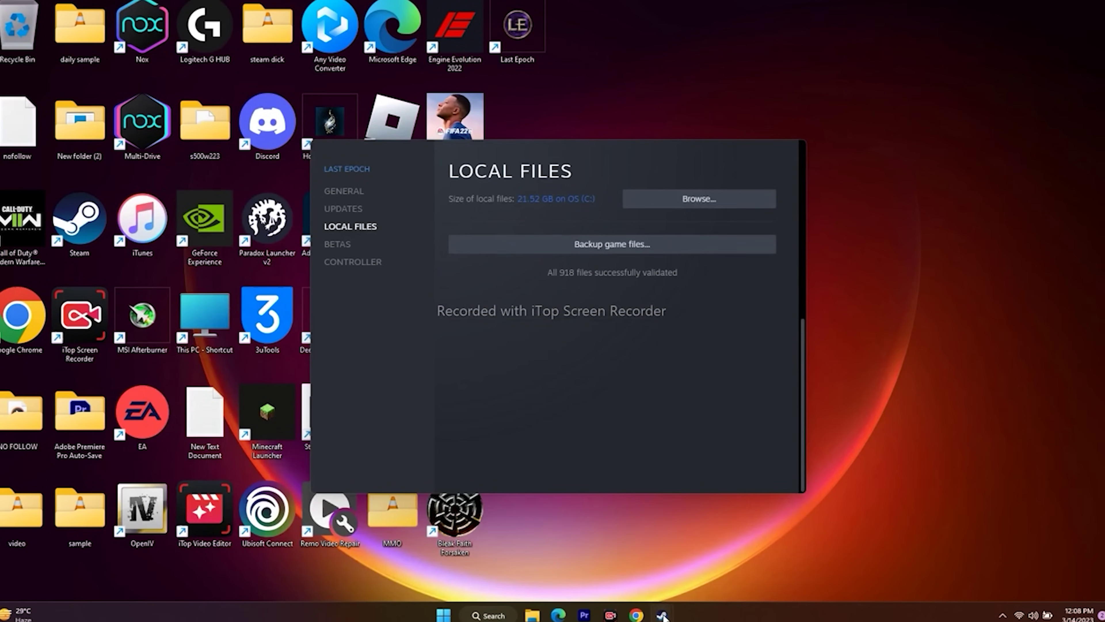
mouse_move(662, 614)
click(763, 515)
- Search for "settings" in Windows, open the Settings app and go to the Language & region page under Time & language
click(491, 613)
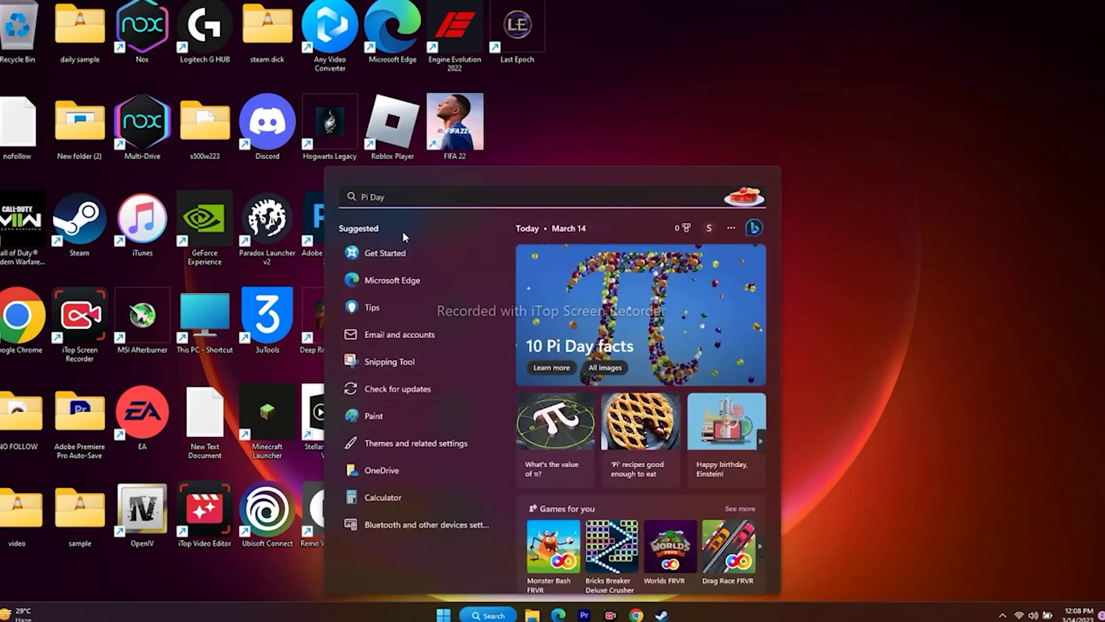
text(settings)
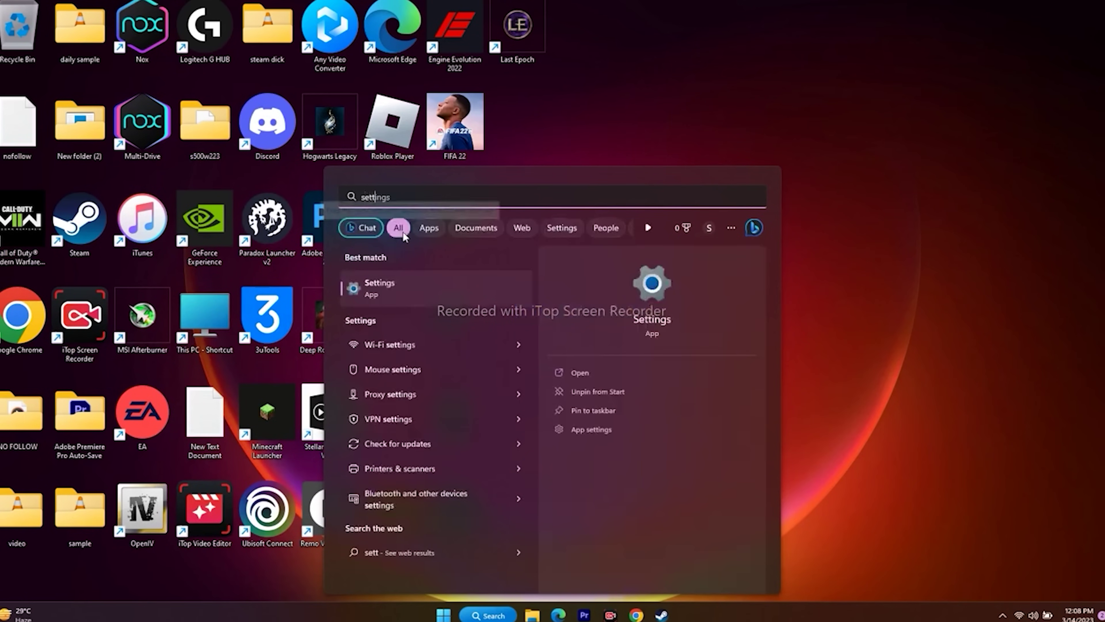
click(400, 290)
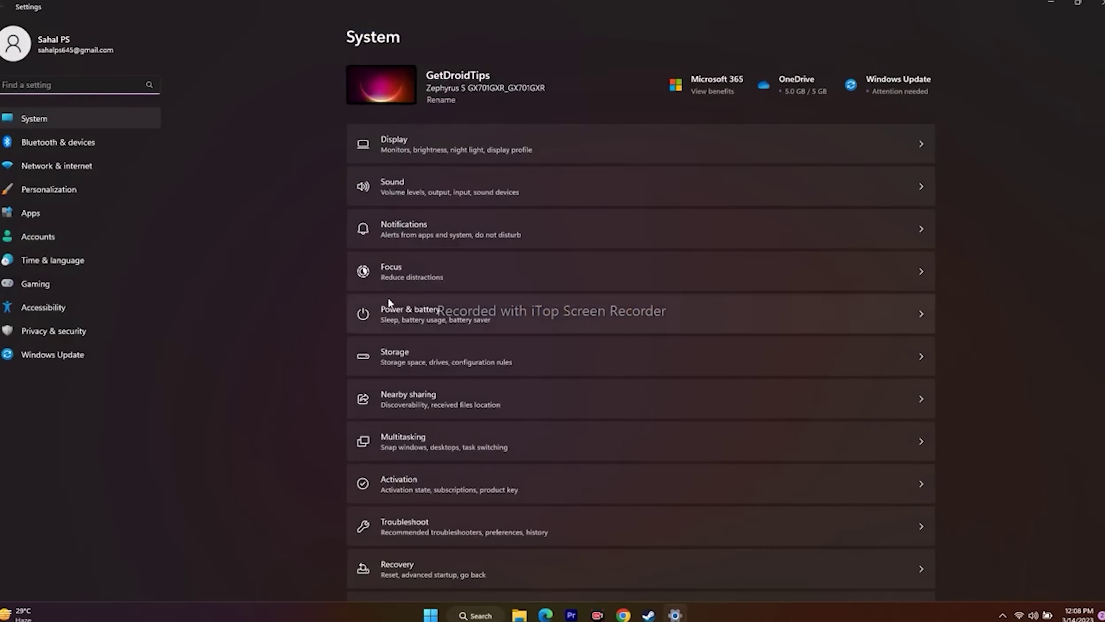
click(65, 259)
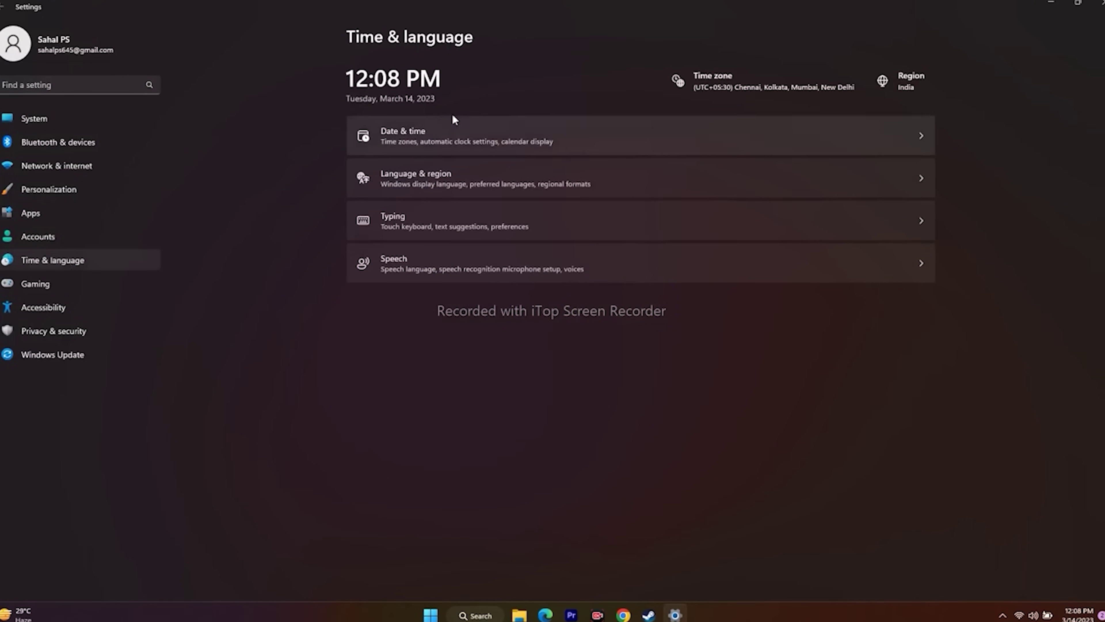
click(396, 173)
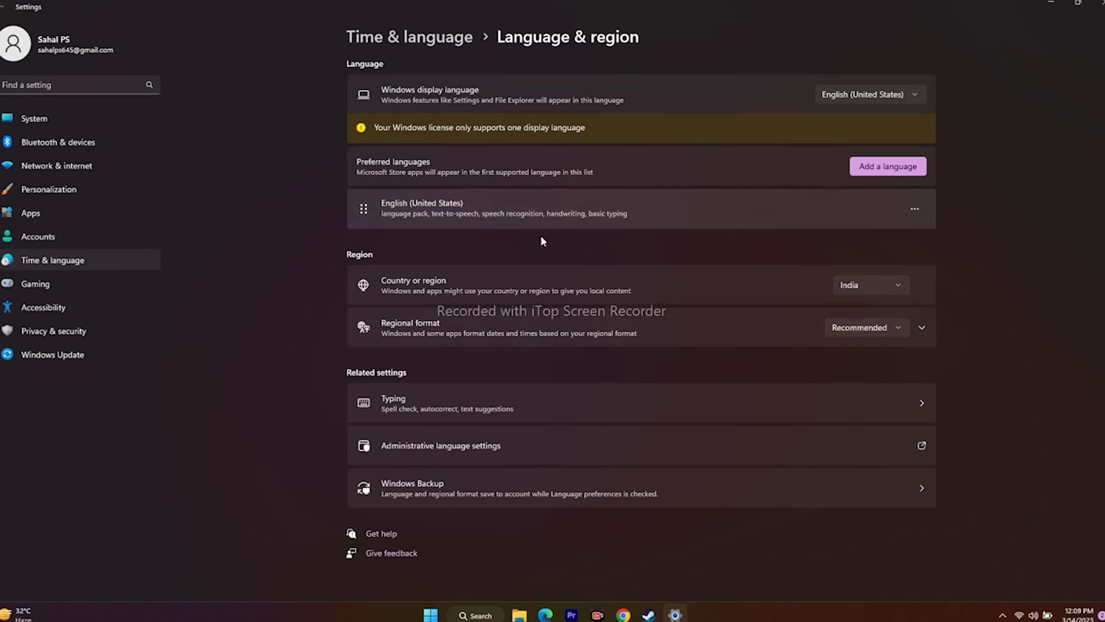
- Search the installable languages for "eng", look through the English variants, cancel without adding one and close Settings
click(874, 171)
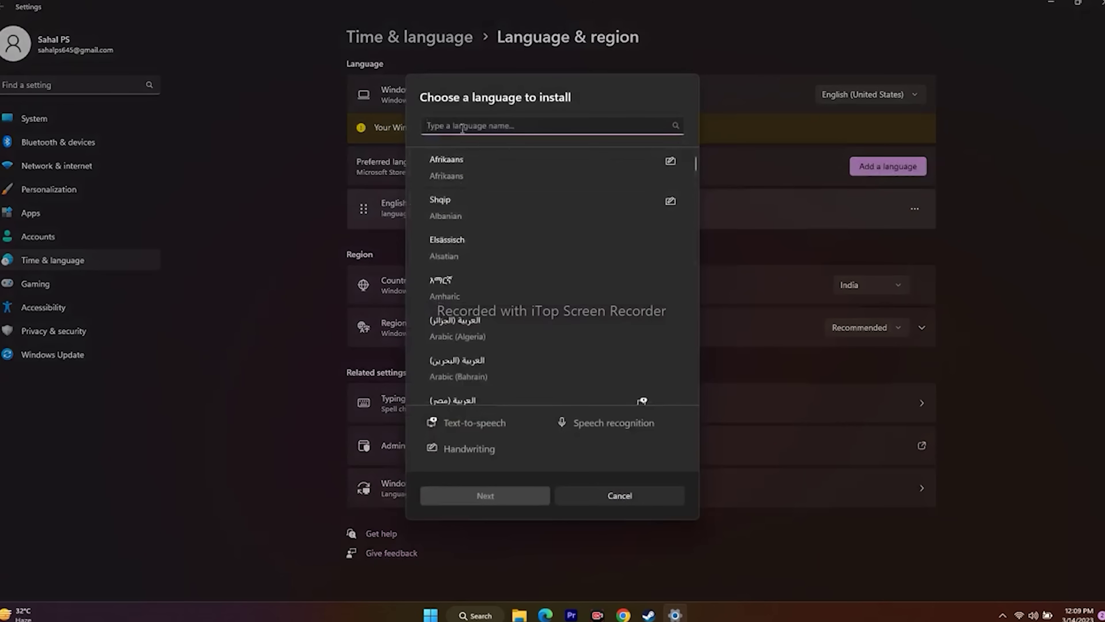
text(eng)
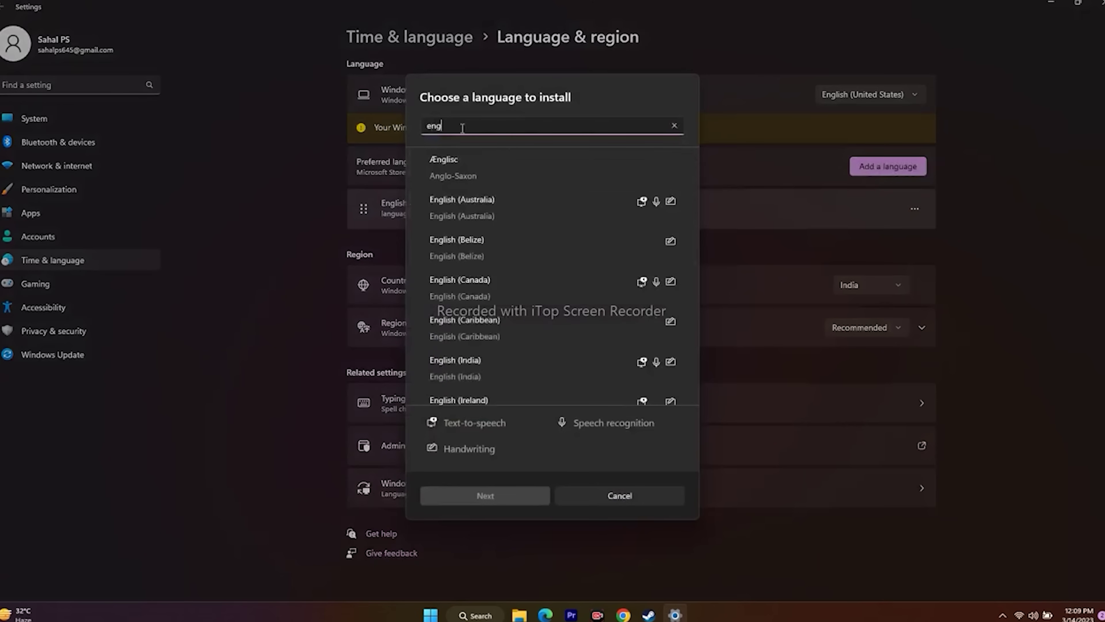
scroll(523, 257, down, 3)
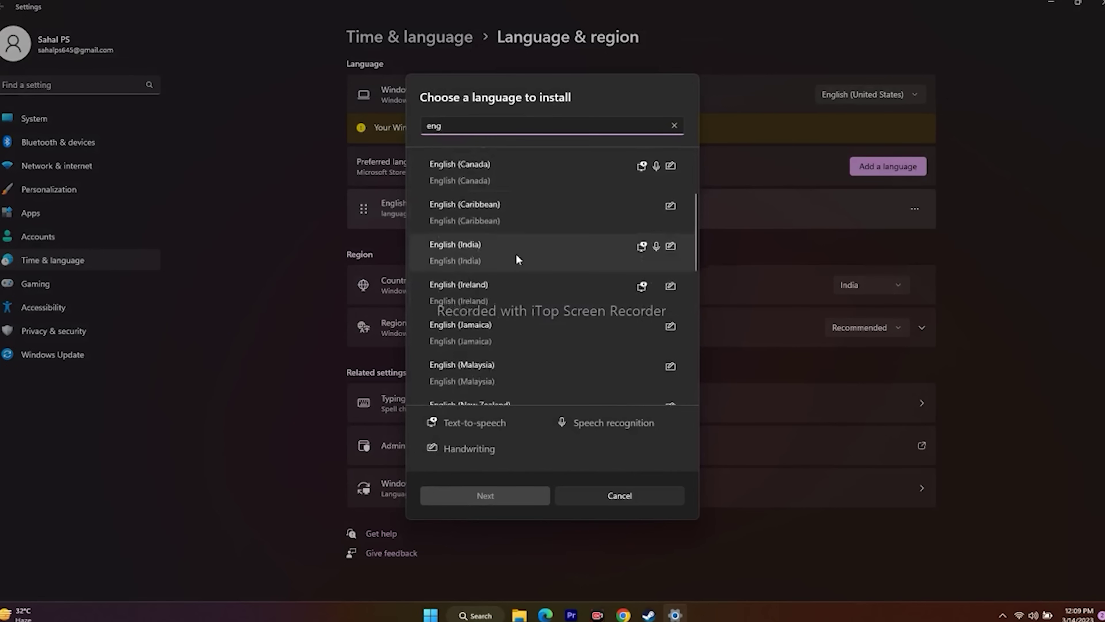
scroll(517, 259, down, 8)
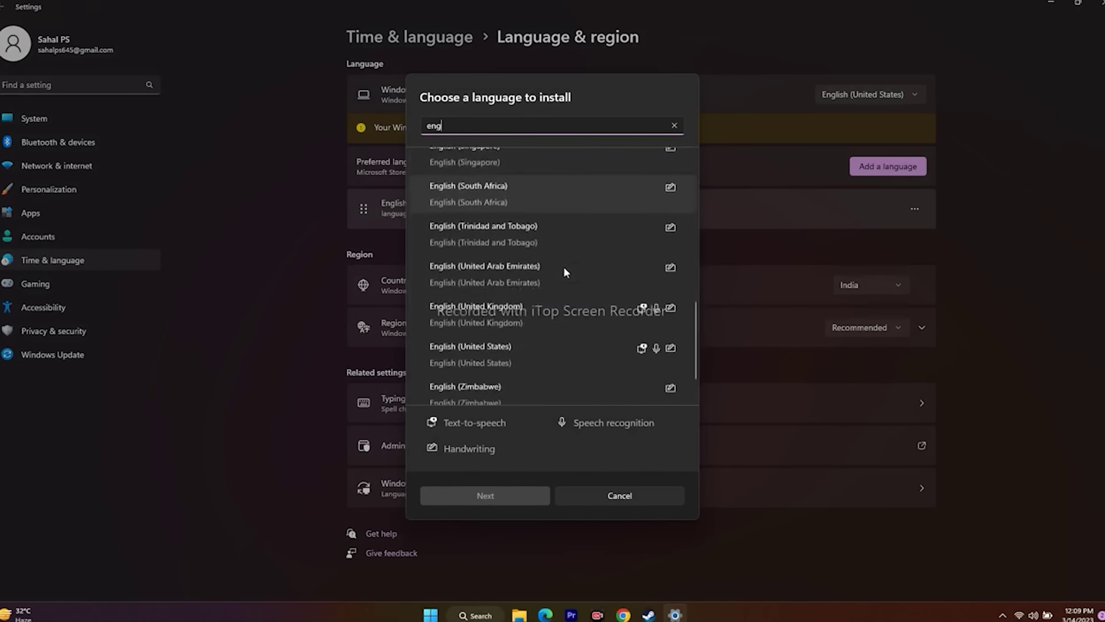
scroll(564, 265, down, 2)
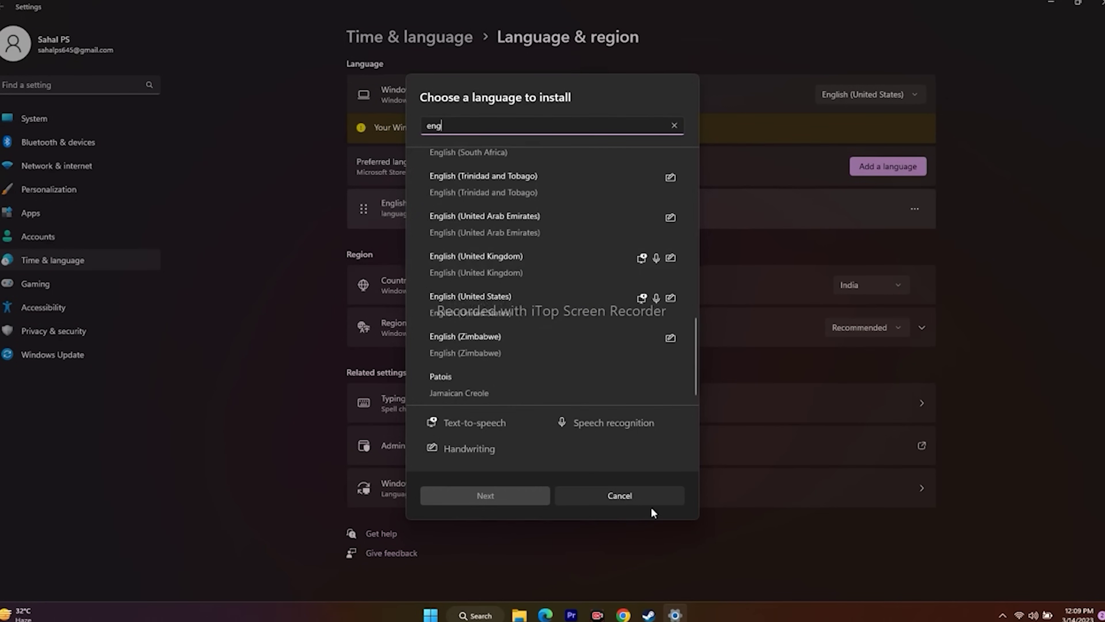
click(640, 496)
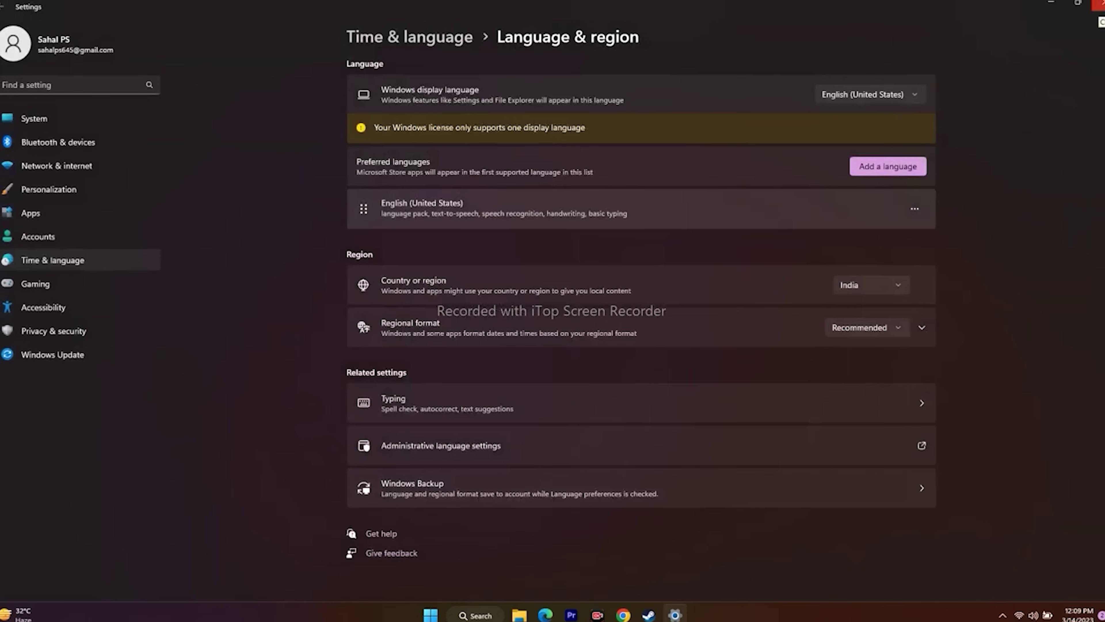
click(1099, 4)
- Bring up Steam and minimize it, view the Documents folder in File Explorer and close the folder window
click(661, 613)
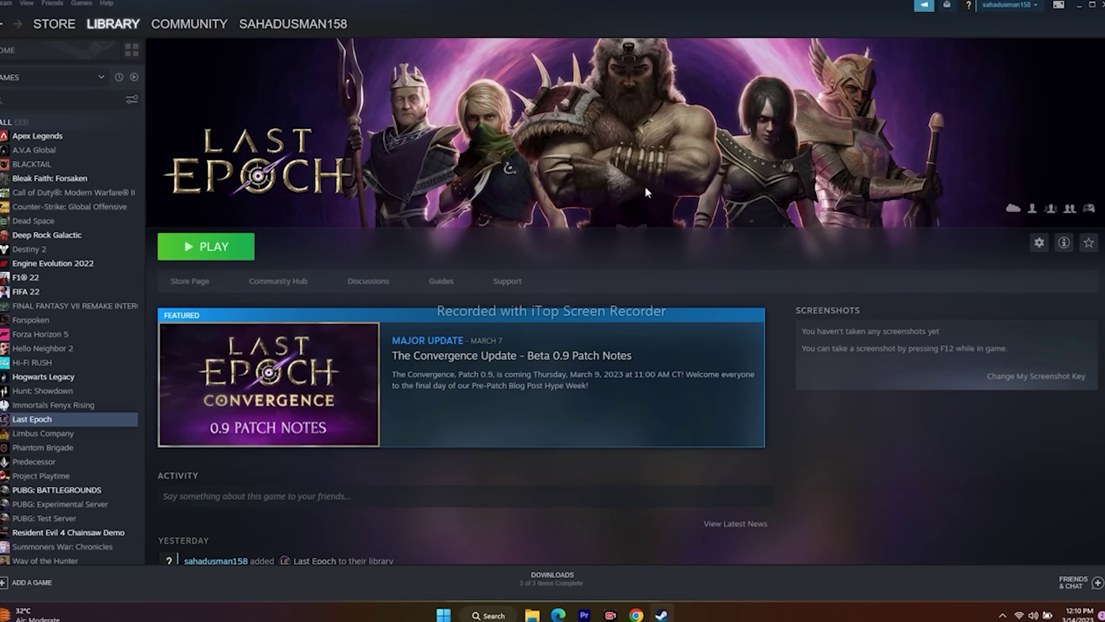
click(1078, 6)
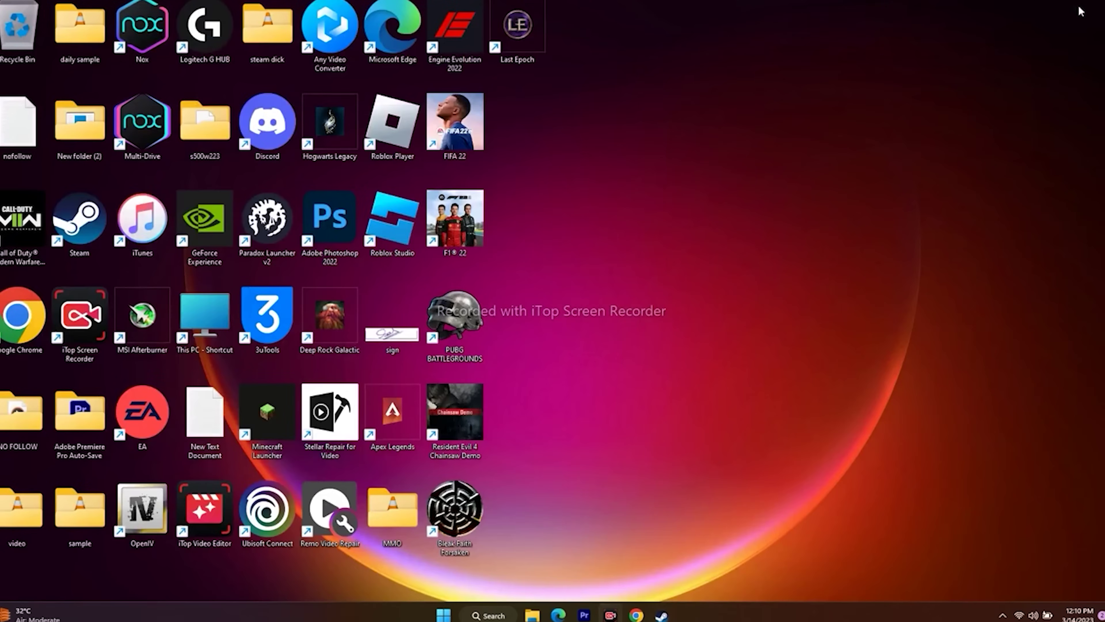
click(532, 615)
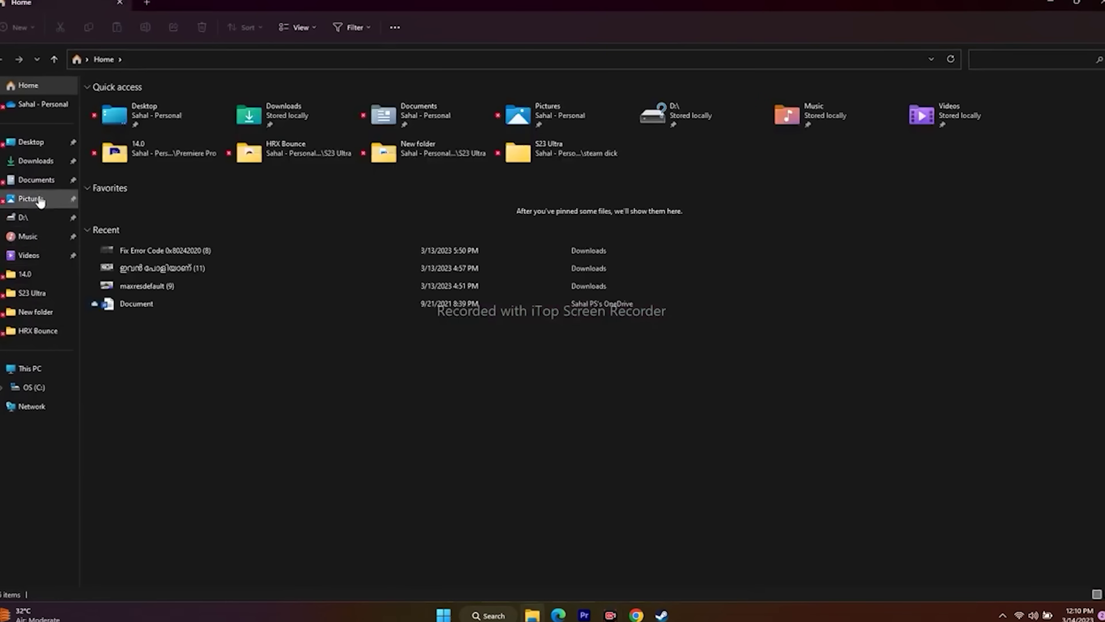
click(42, 178)
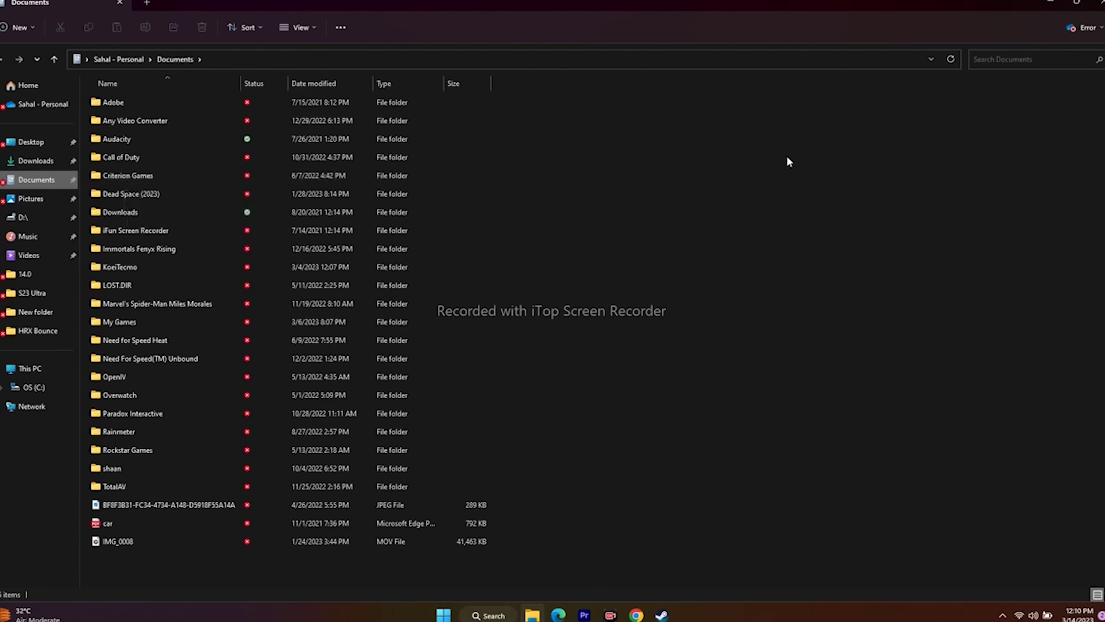
click(1098, 3)
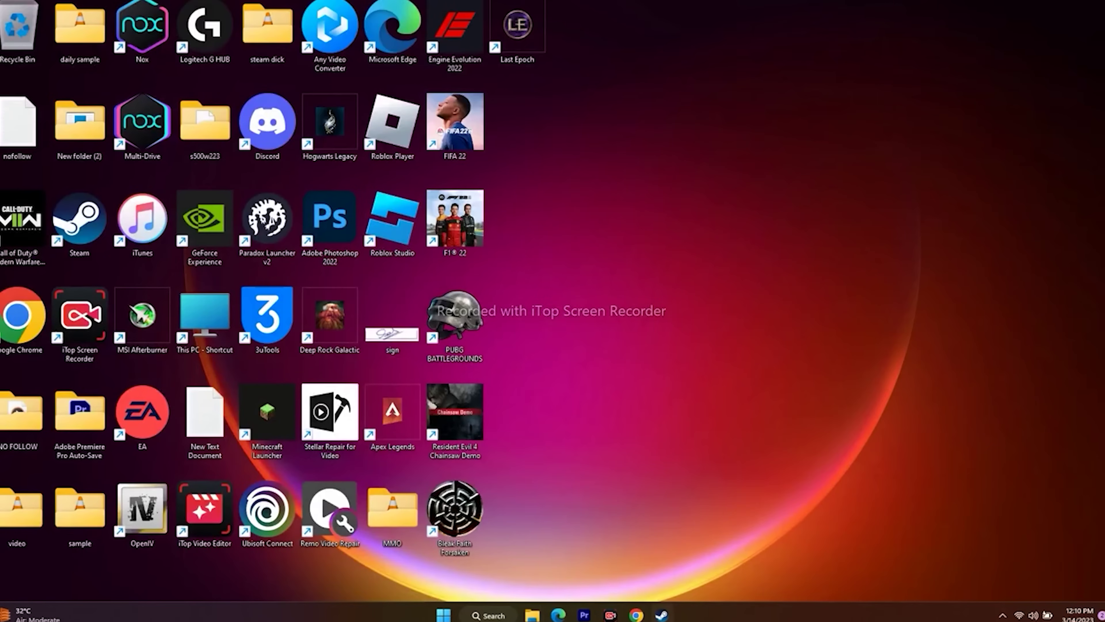
- Search Windows for "contr", open Control Panel and go to the apps allowed through Windows Defender Firewall
click(662, 614)
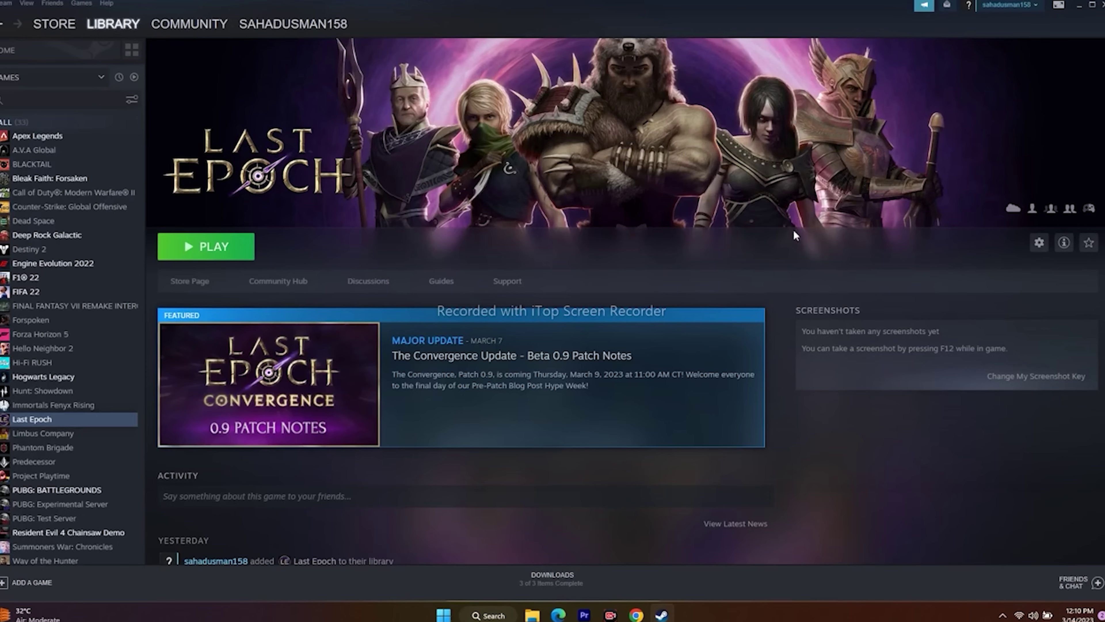
click(1080, 5)
click(507, 614)
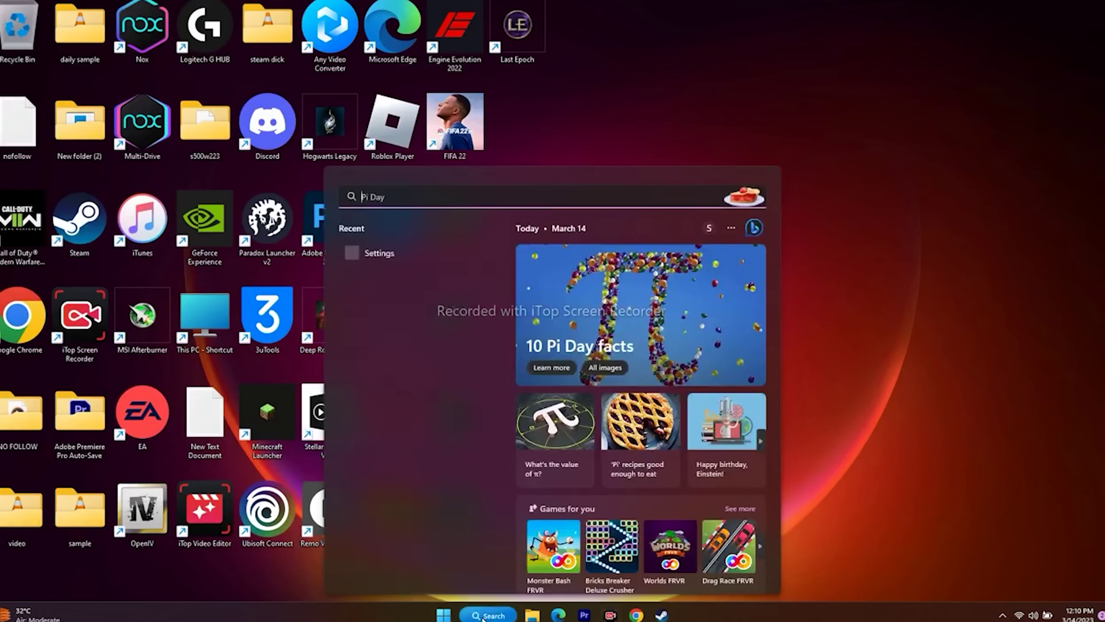
text(contr)
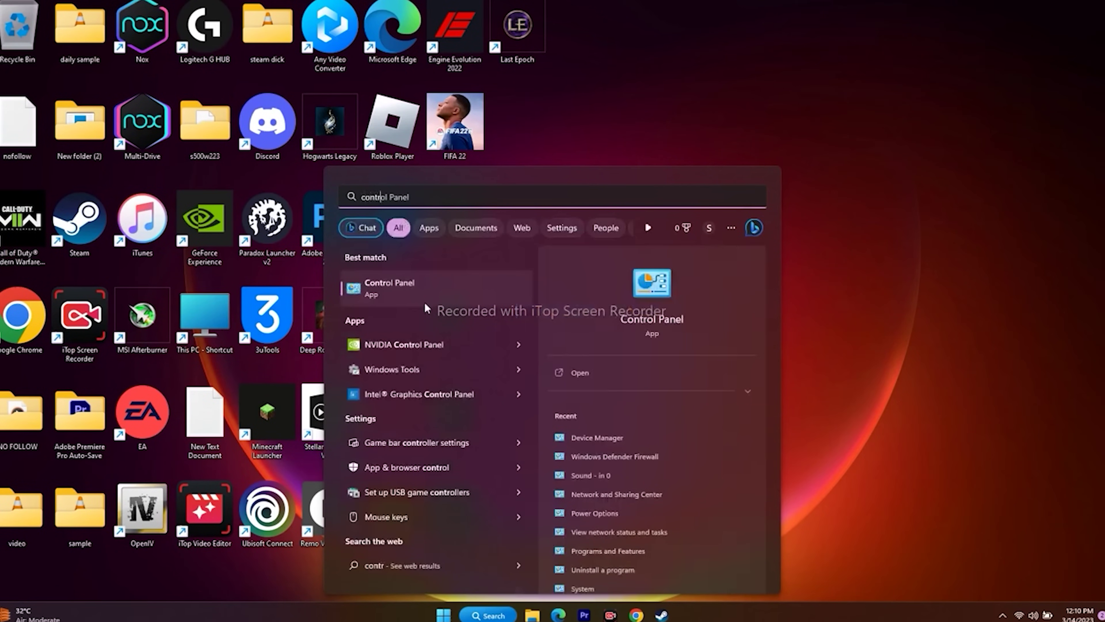
click(424, 301)
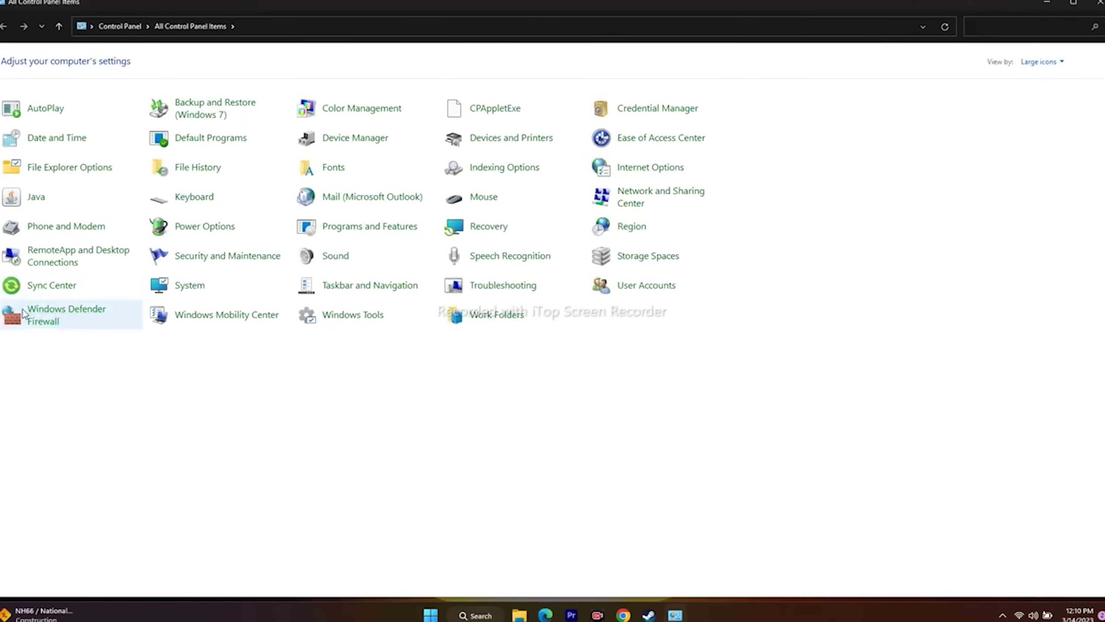
click(47, 315)
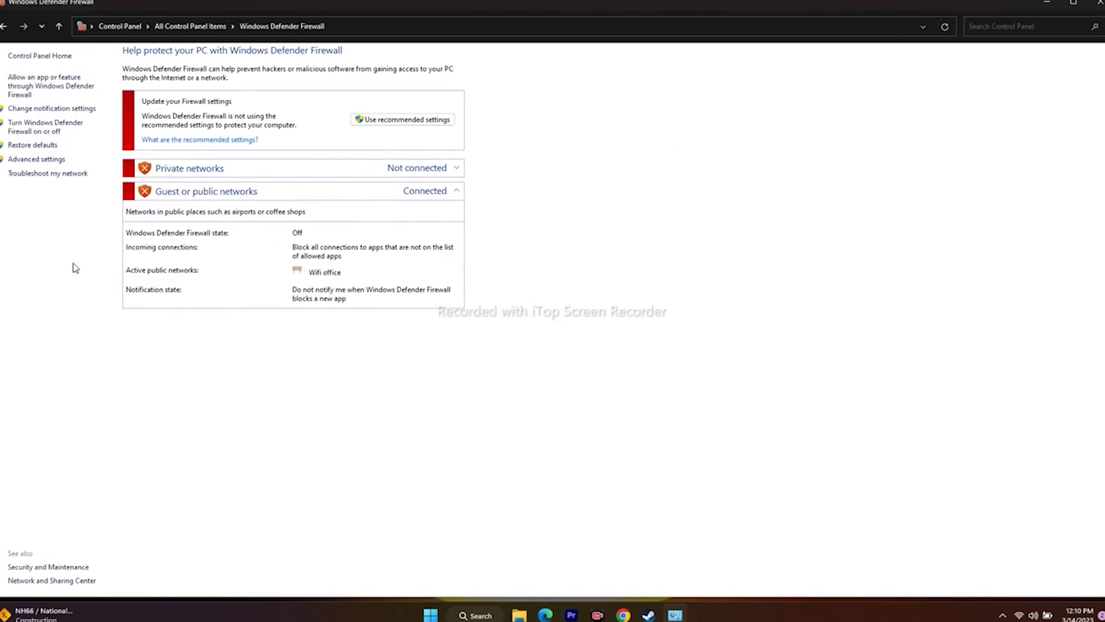
click(35, 87)
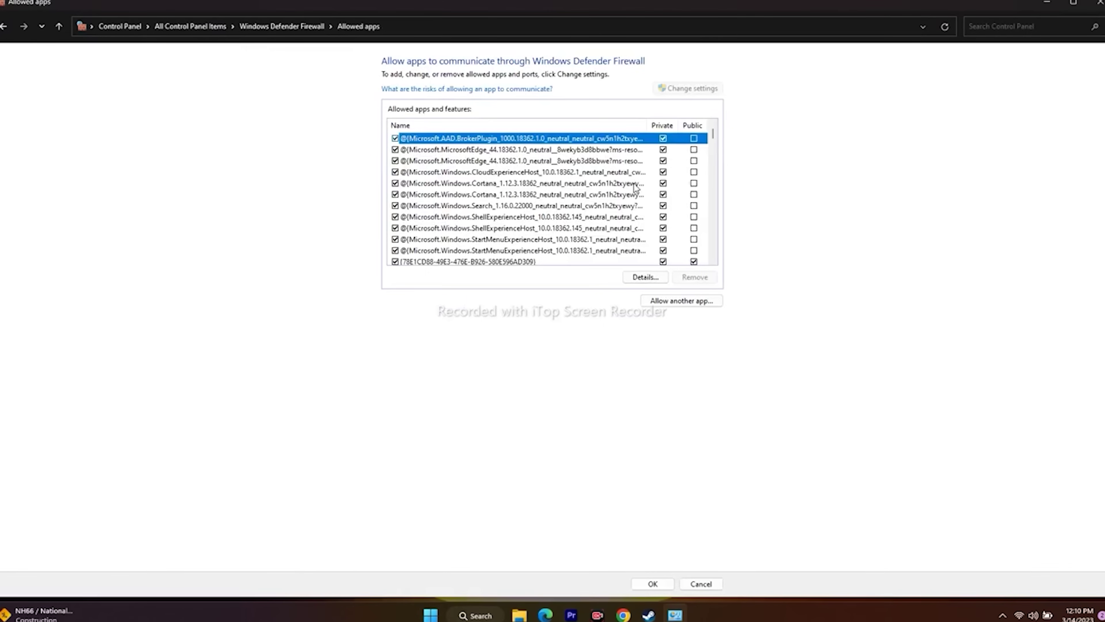
- Examine the allowed apps and features list for Last Epoch and its Private and Public network permissions
scroll(635, 187, down, 12)
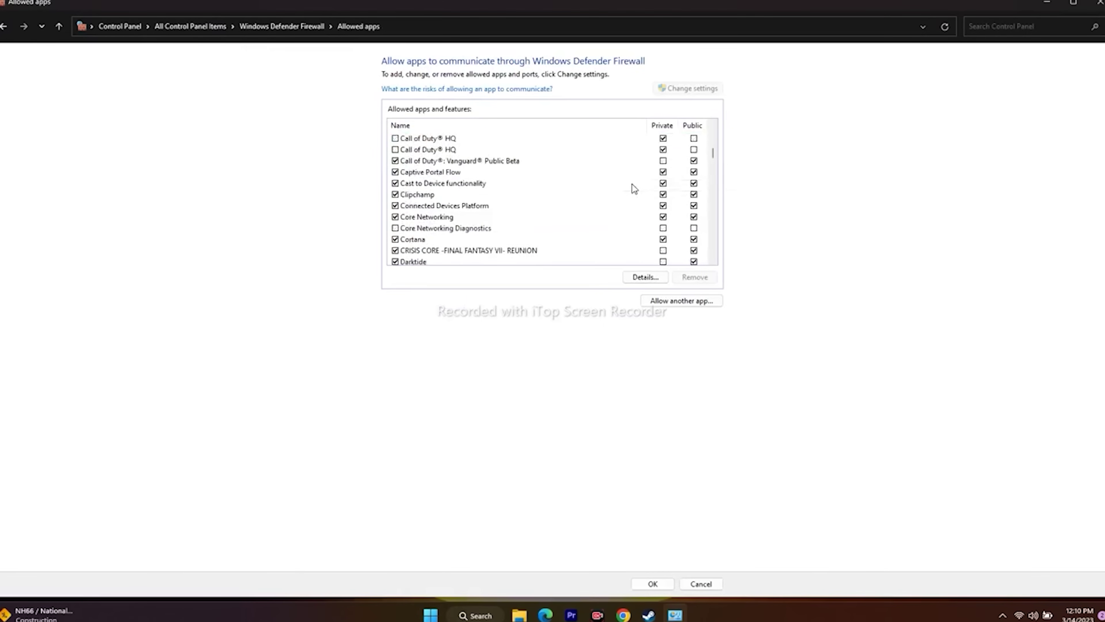
scroll(633, 184, down, 13)
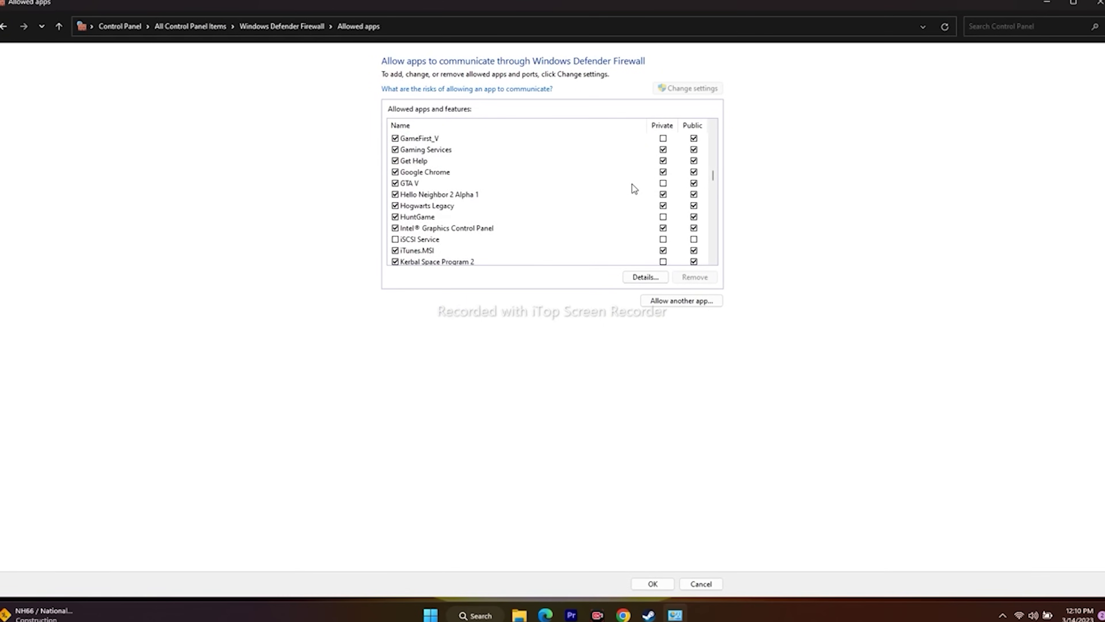
scroll(632, 184, down, 15)
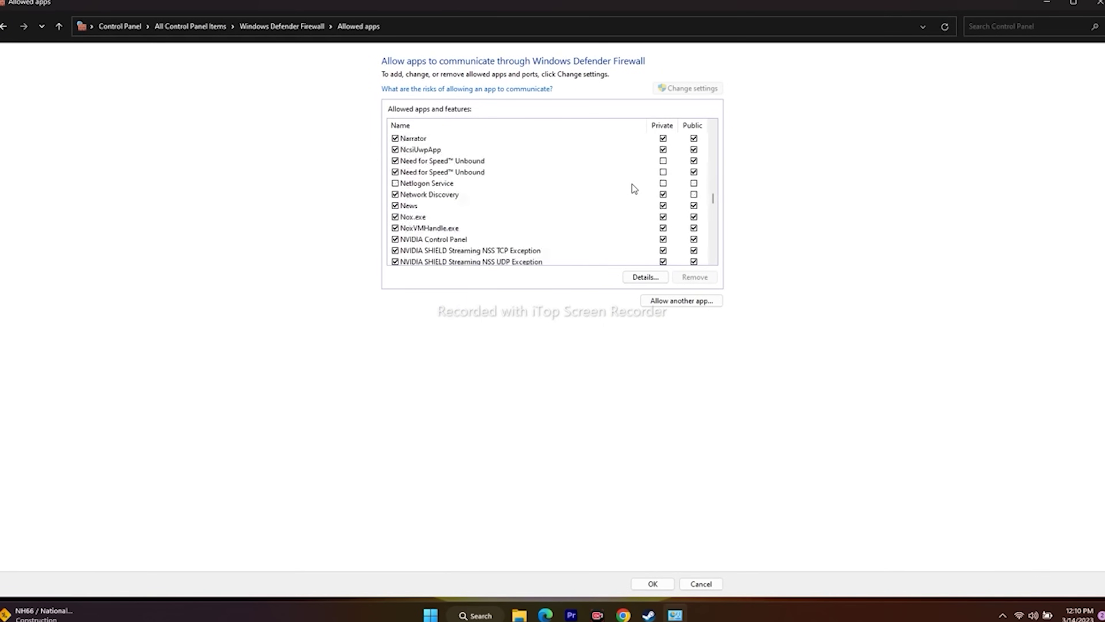
scroll(632, 184, down, 14)
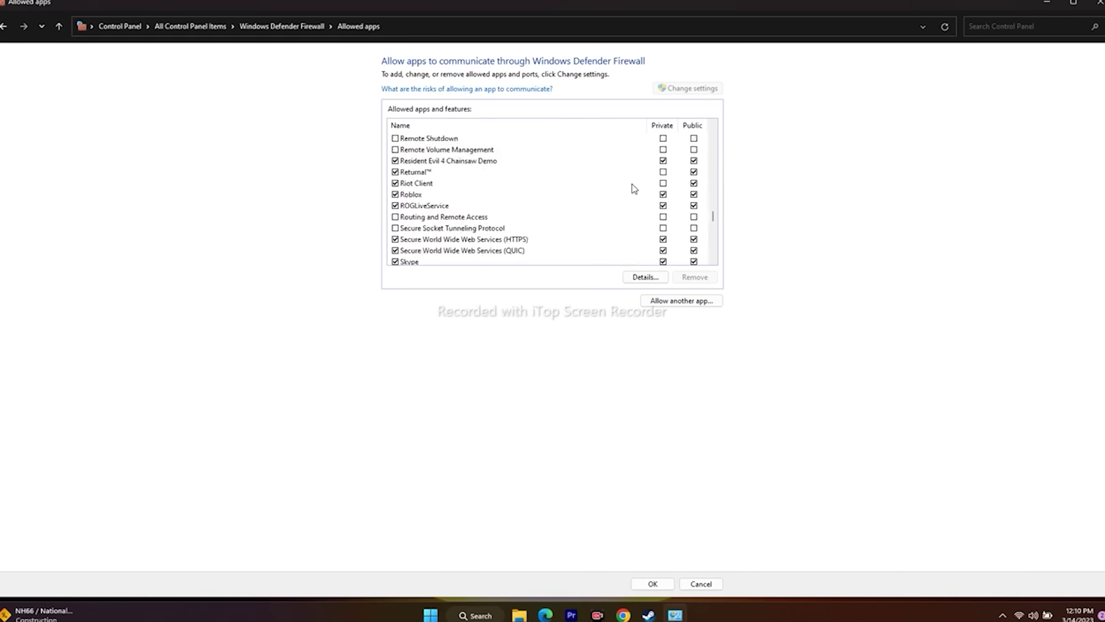
scroll(632, 184, down, 15)
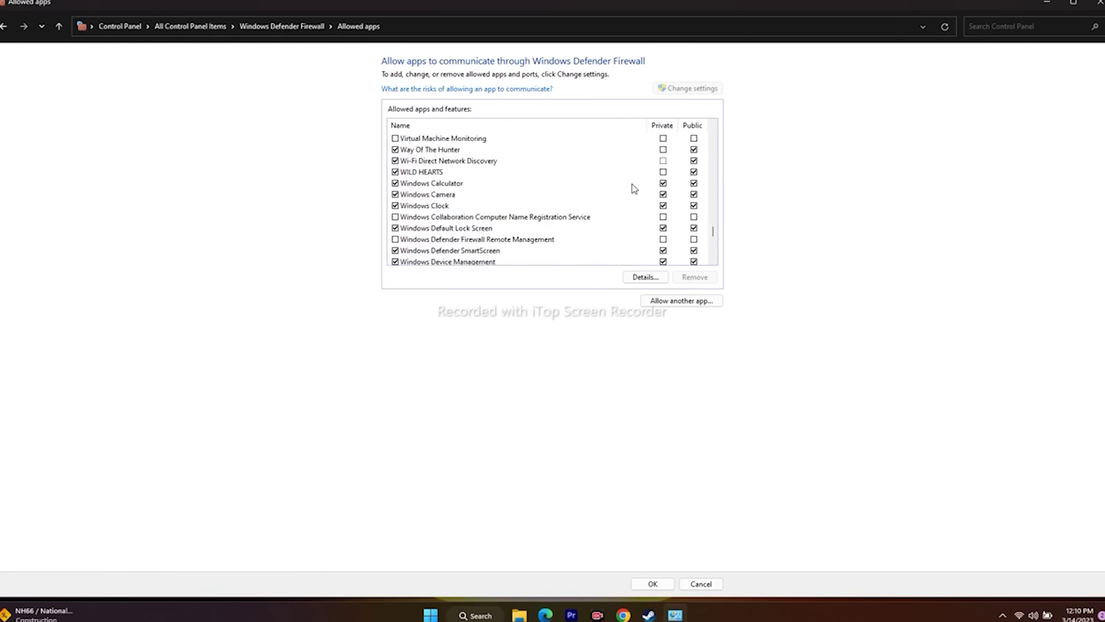
scroll(632, 185, down, 15)
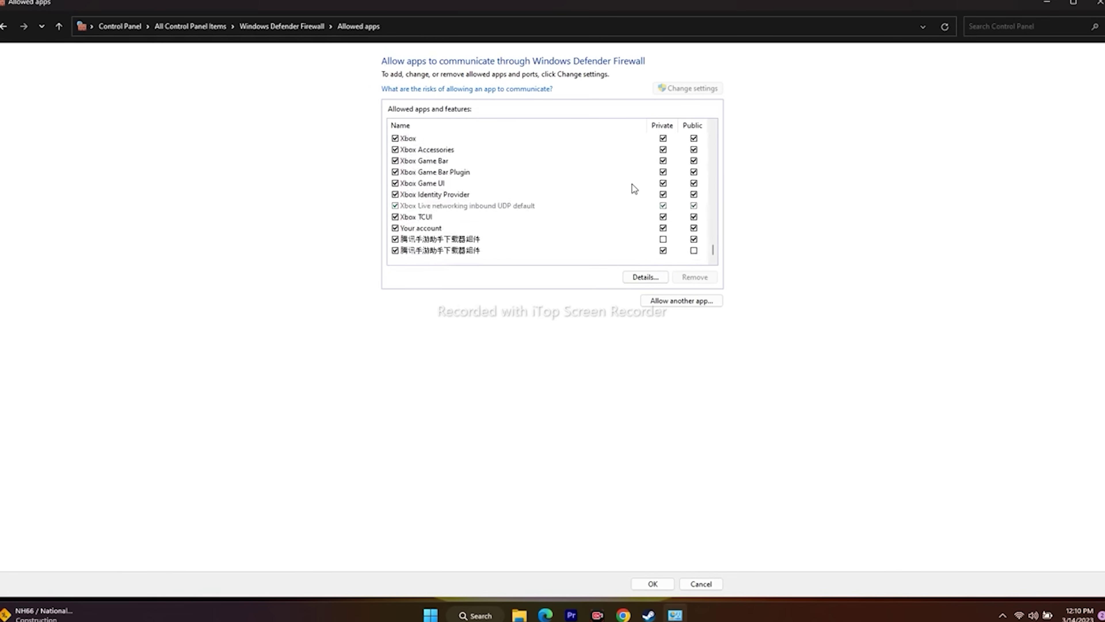
scroll(632, 184, up, 18)
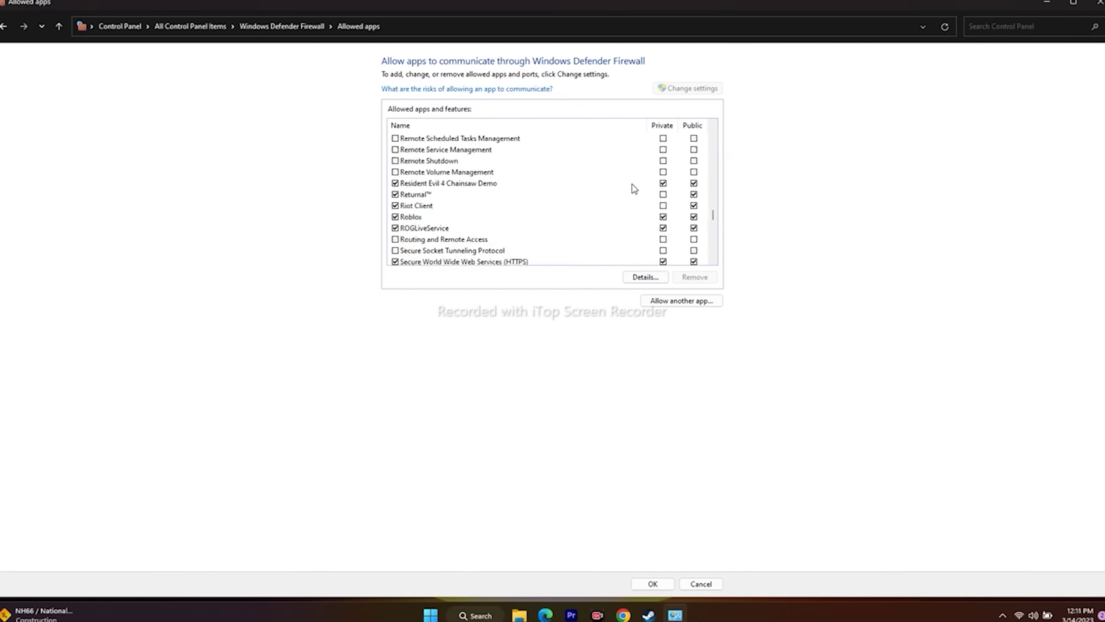
scroll(632, 189, up, 3)
scroll(632, 185, up, 8)
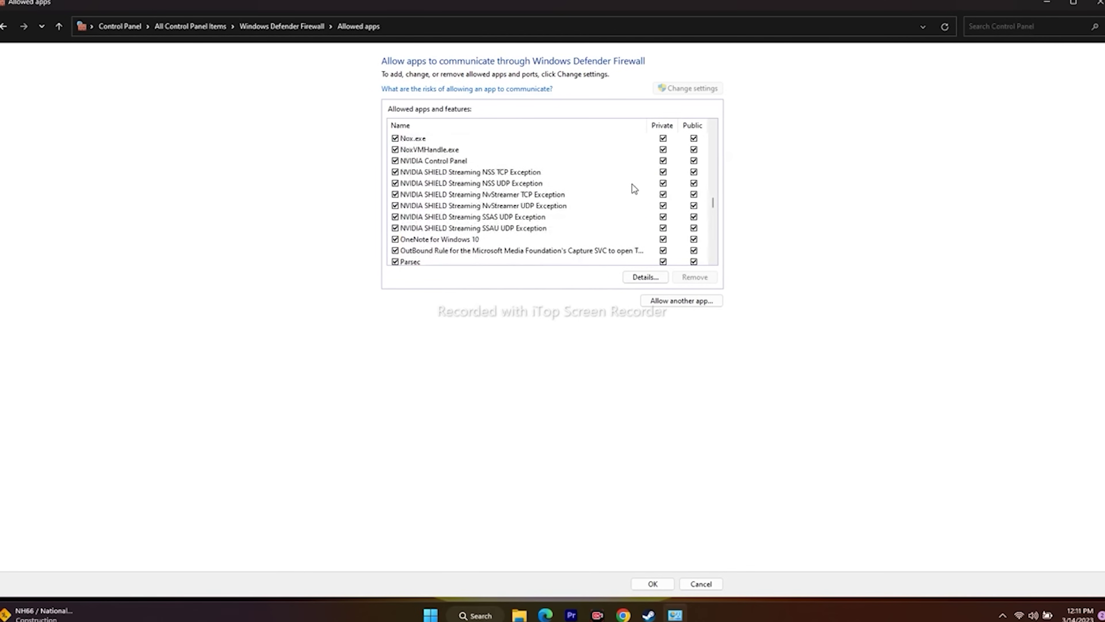
scroll(633, 186, up, 7)
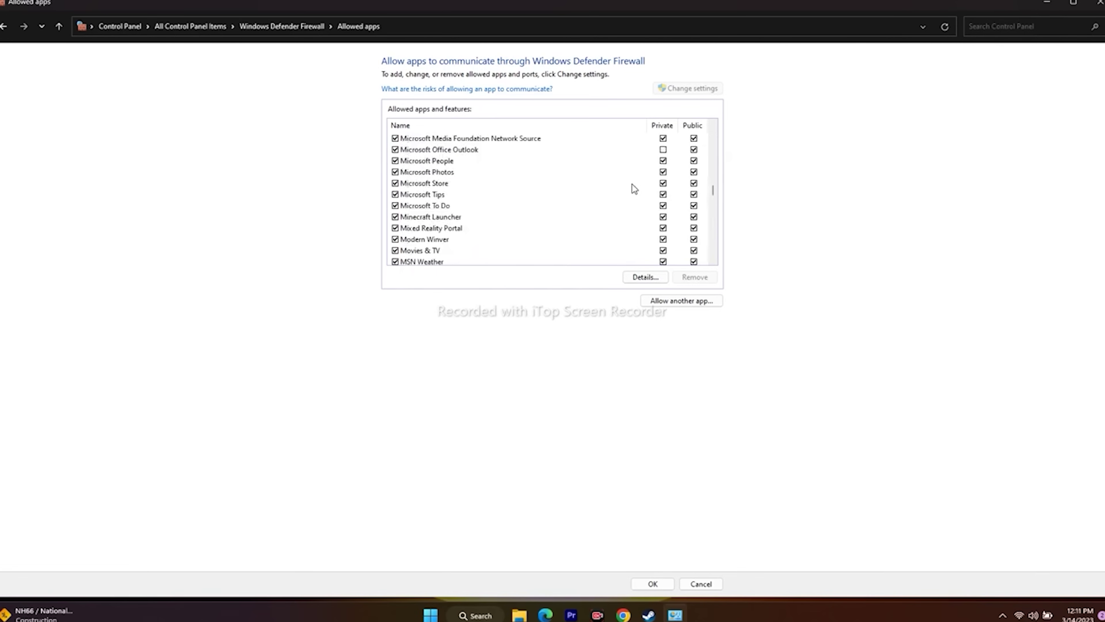
scroll(633, 188, up, 1)
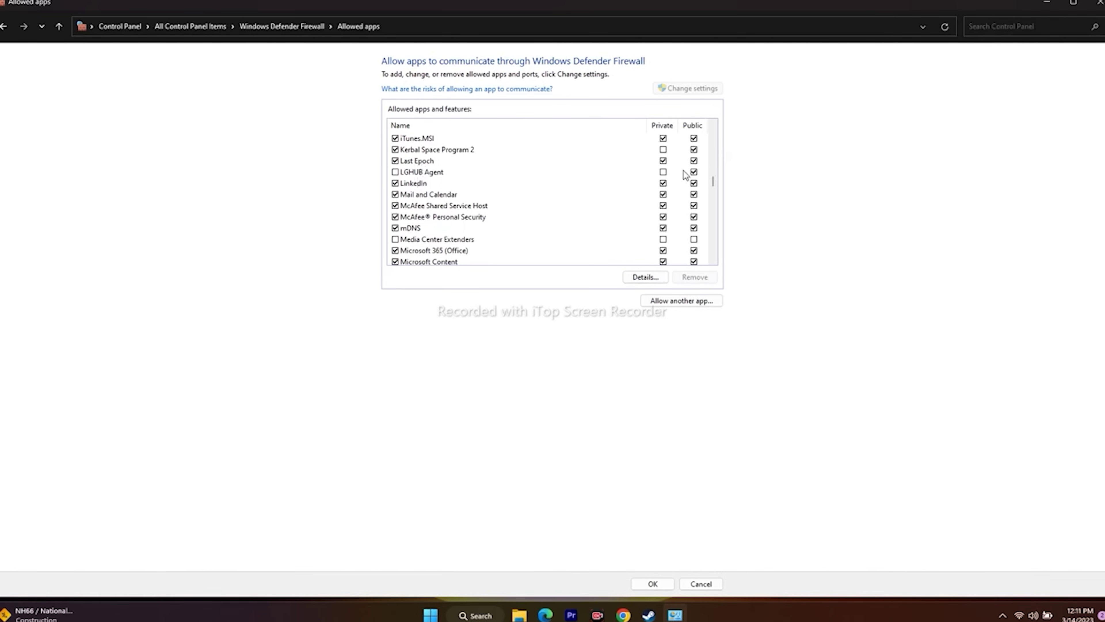
- Start allowing another app through the firewall and browse to the Program Files (x86)\Steam folder on the OS (C:) drive
click(669, 300)
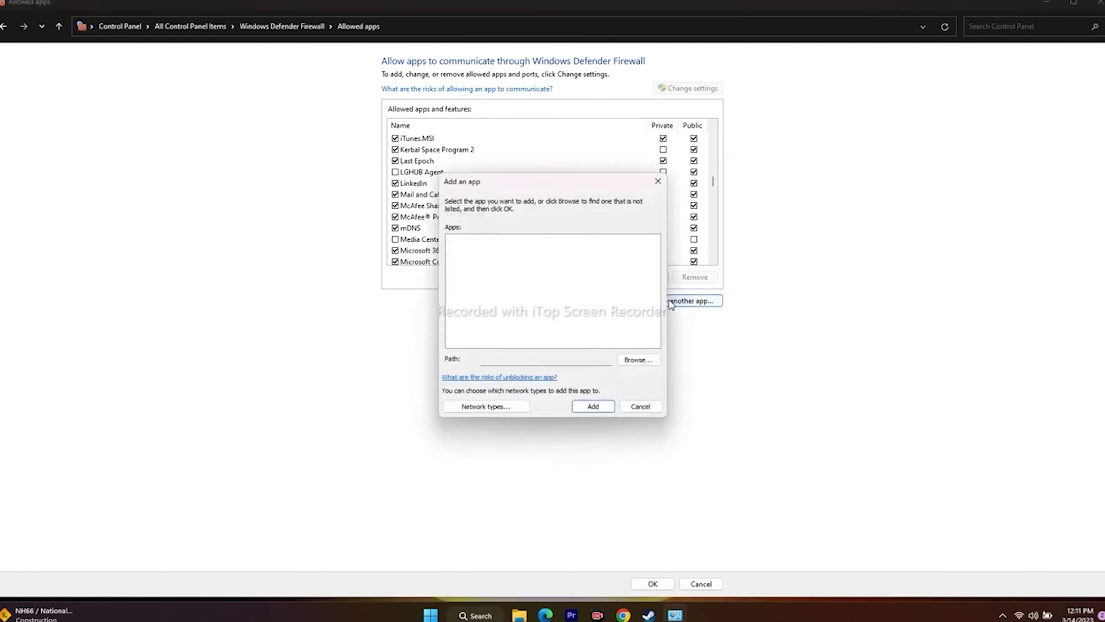
click(631, 362)
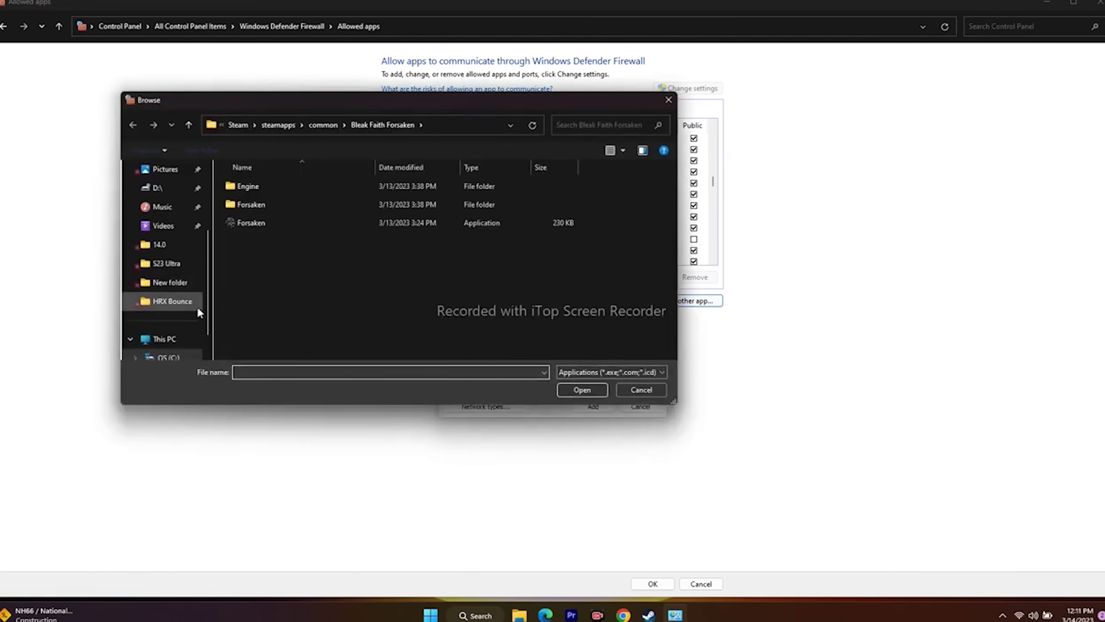
click(186, 342)
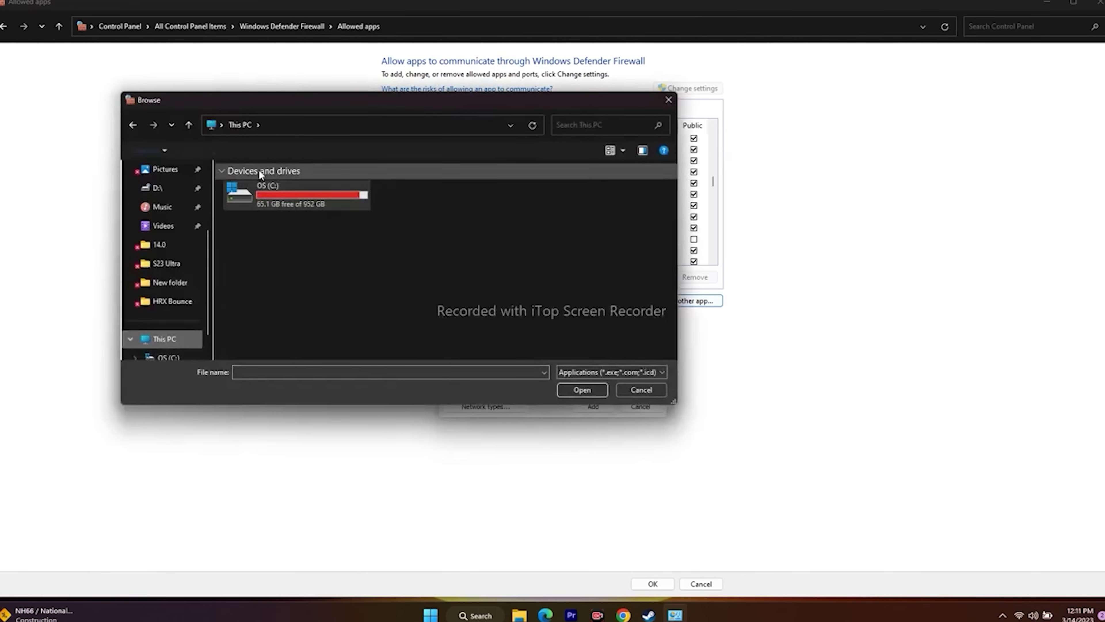
double_click(284, 197)
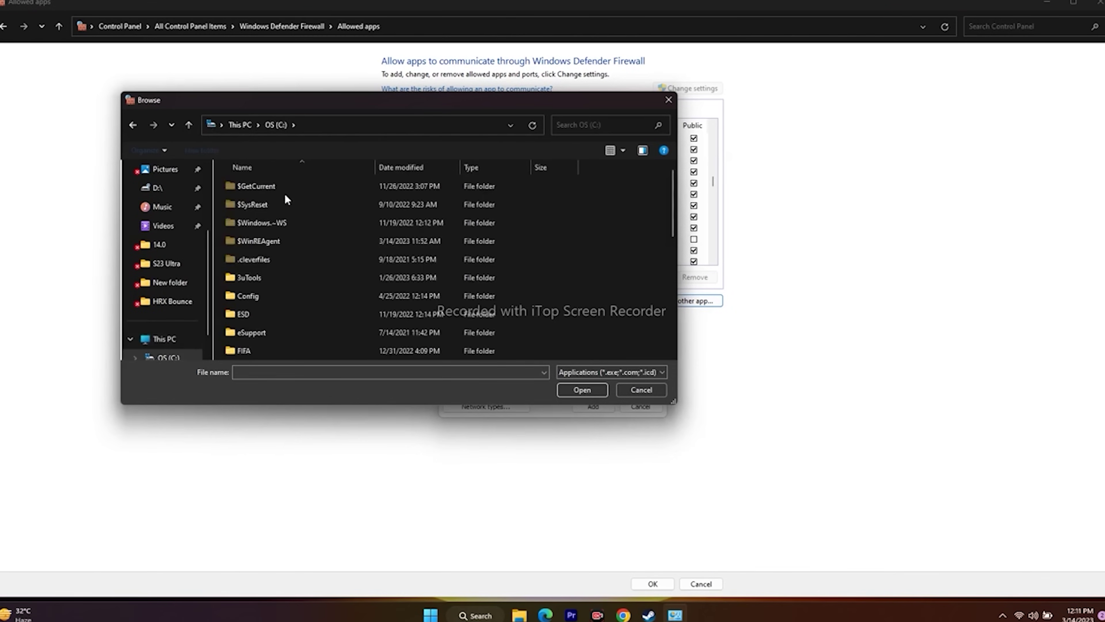
scroll(286, 272, down, 5)
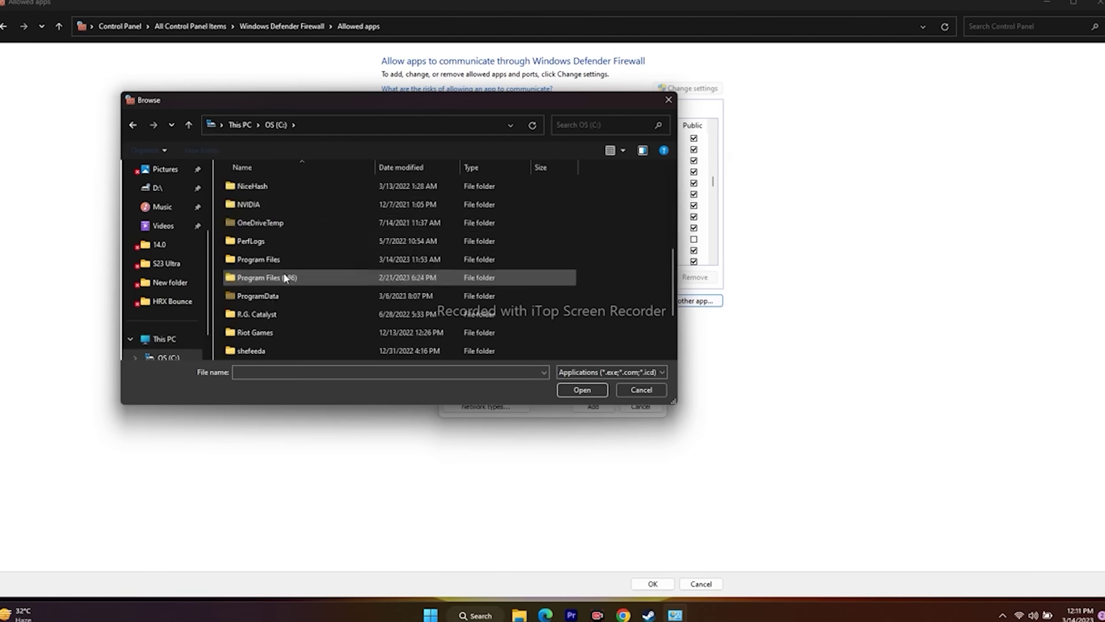
double_click(302, 279)
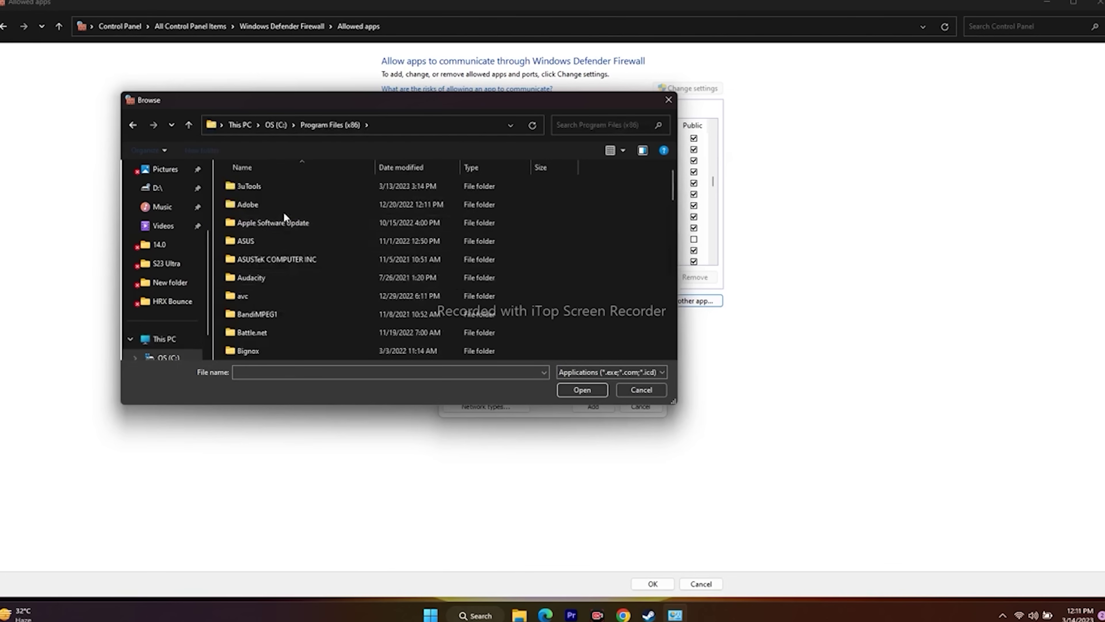
scroll(283, 214, down, 5)
scroll(285, 223, down, 8)
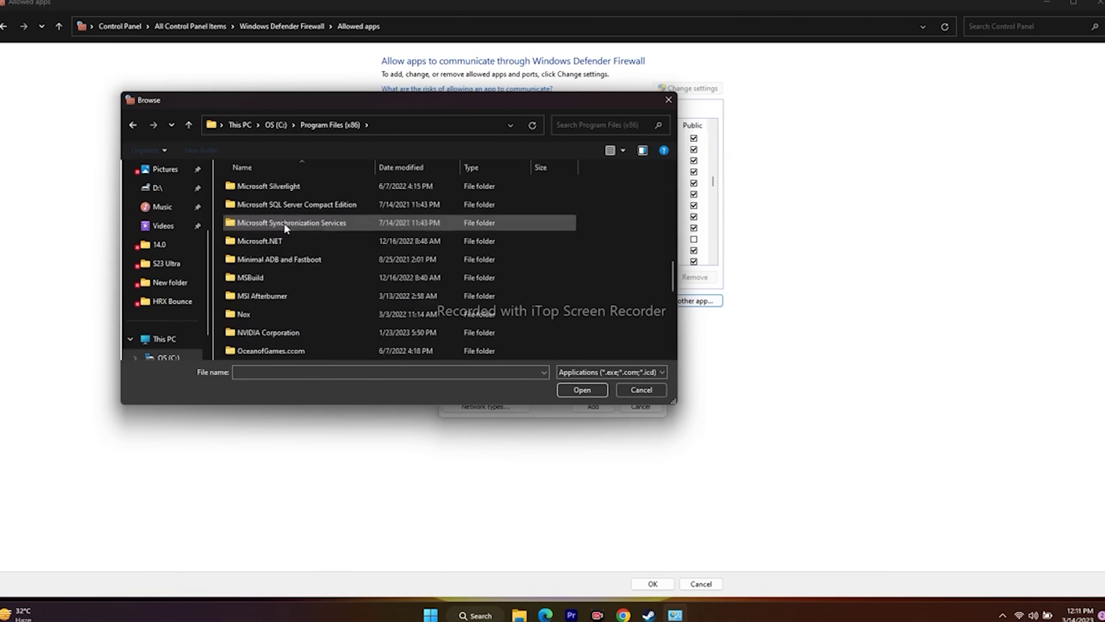
double_click(257, 295)
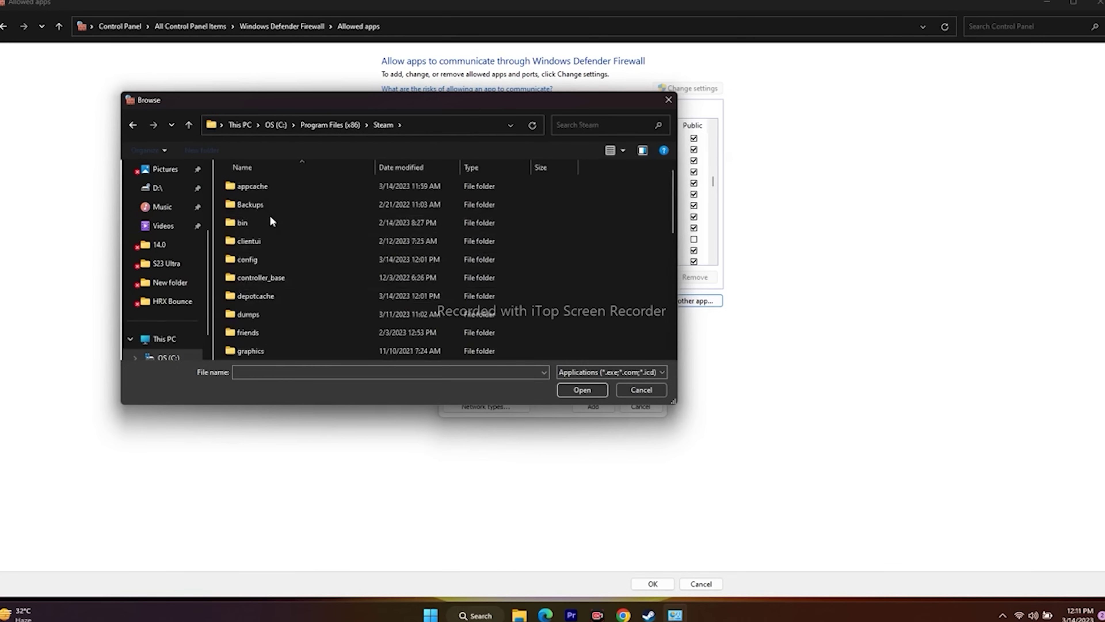
- Go through steamapps and common to the Last Epoch folder and choose the Last Epoch application as the app to allow
scroll(272, 222, down, 4)
double_click(275, 283)
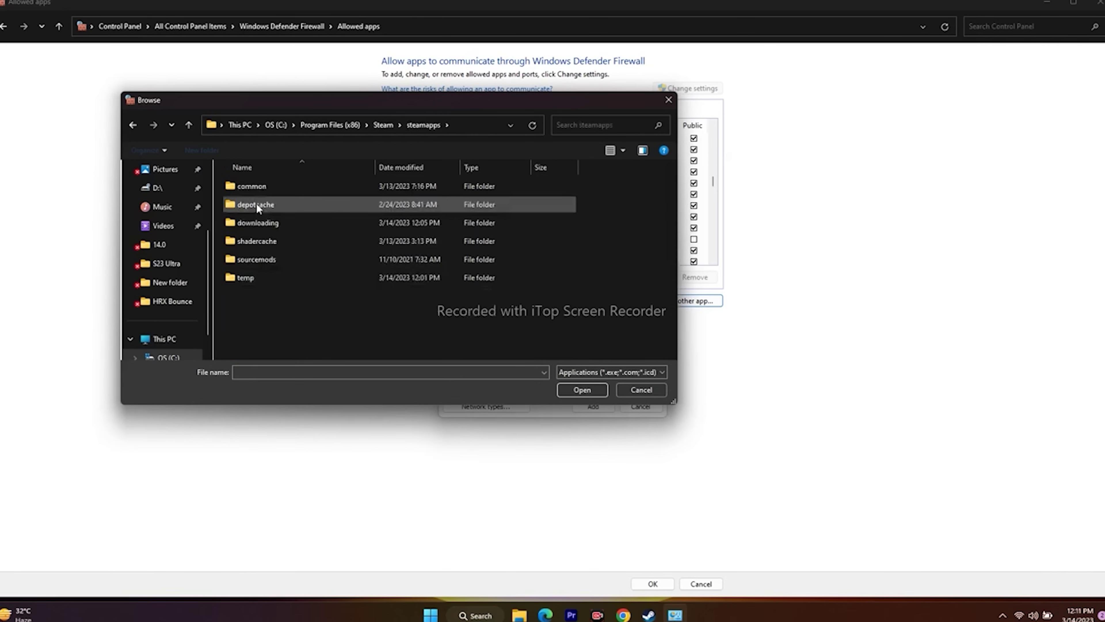
double_click(264, 188)
scroll(282, 217, down, 4)
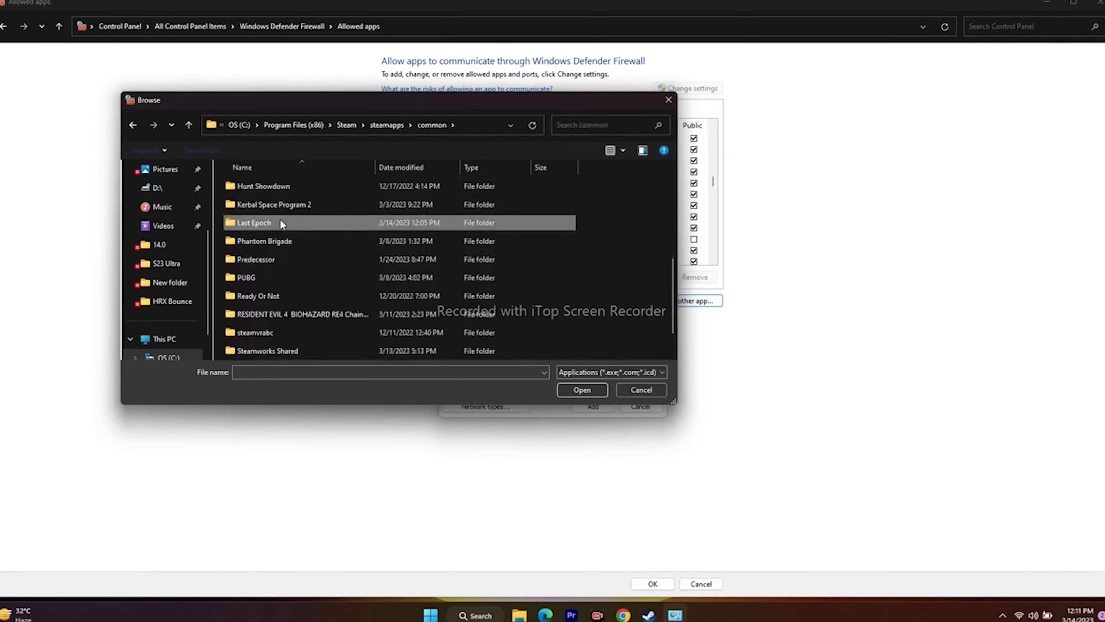
double_click(282, 218)
click(274, 205)
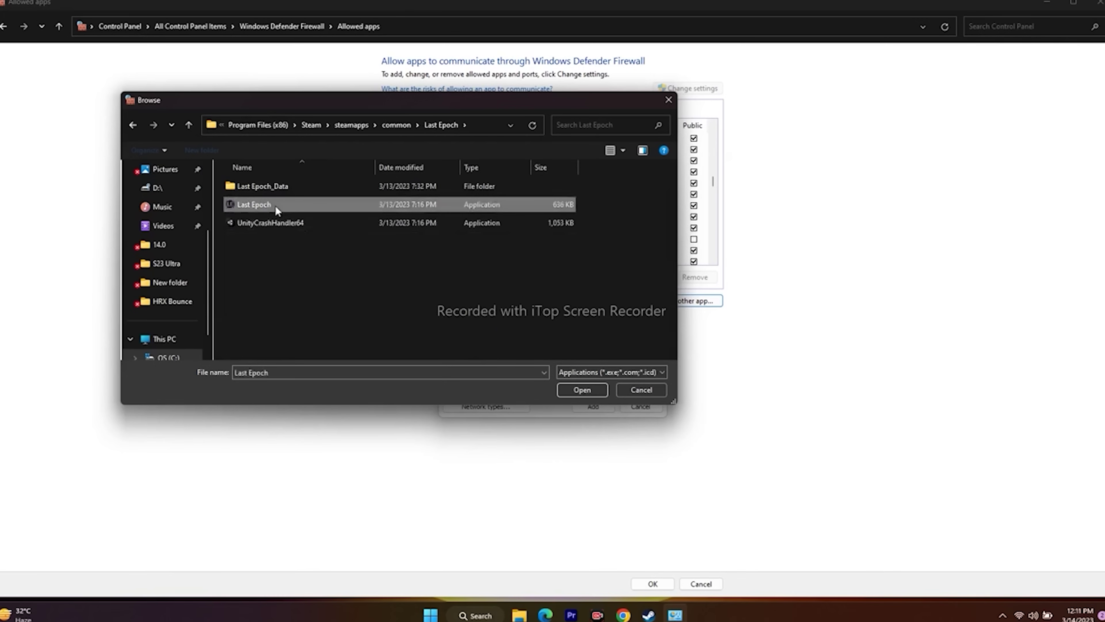
click(578, 390)
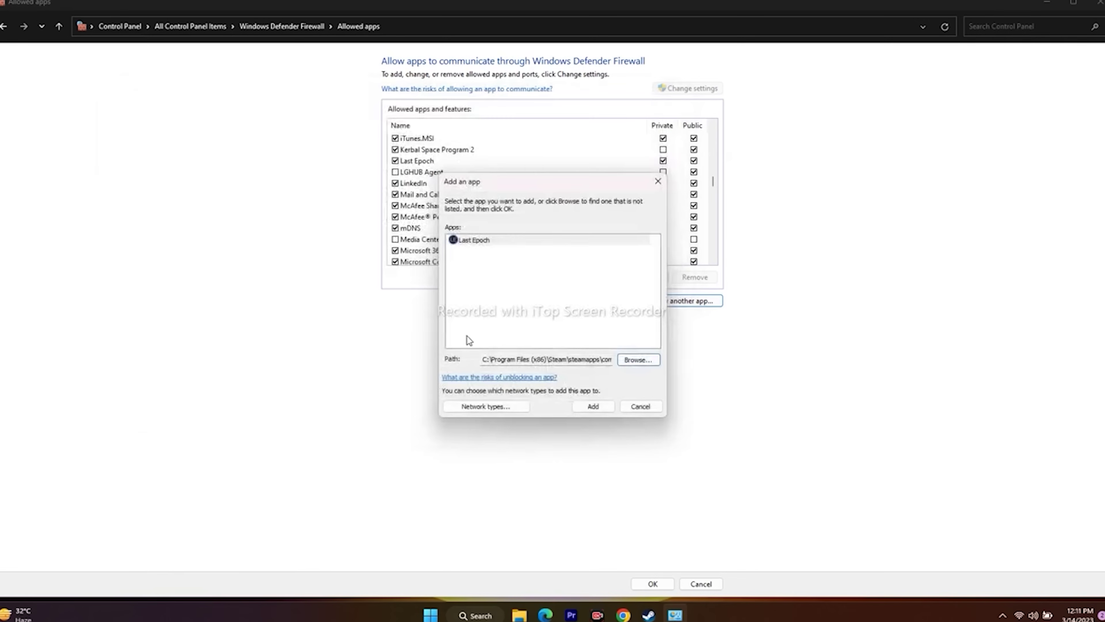
- Try to add Last Epoch to the allowed firewall apps, and close the message and the Add an app dialog
click(593, 407)
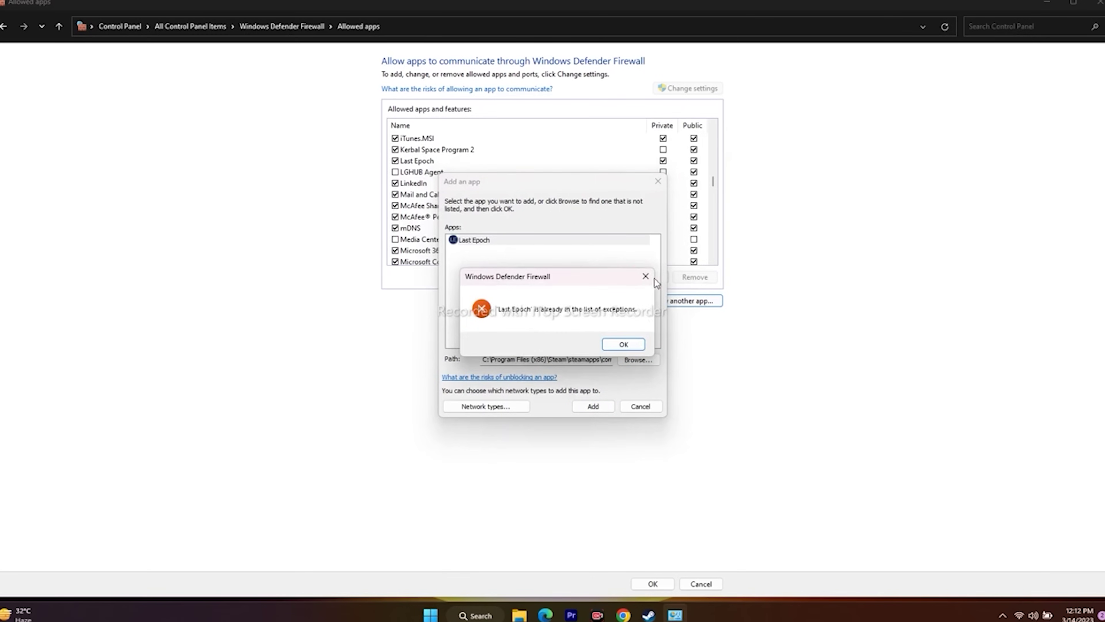
click(646, 276)
click(658, 181)
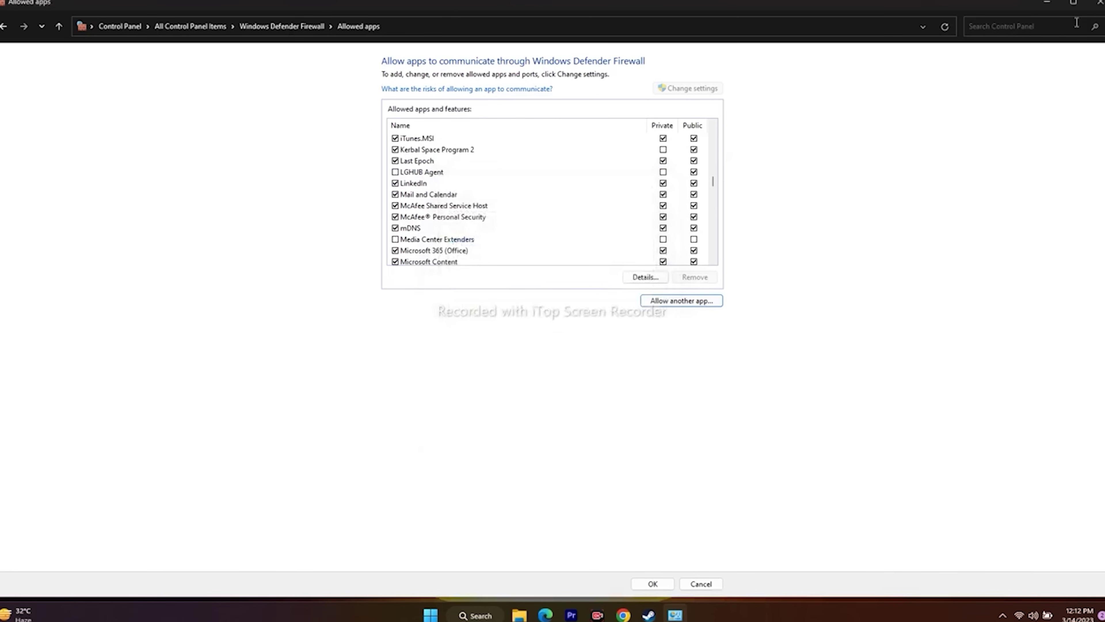
- Close the Allowed apps window, bring up Steam and minimize it to return to the desktop
click(1100, 2)
click(655, 615)
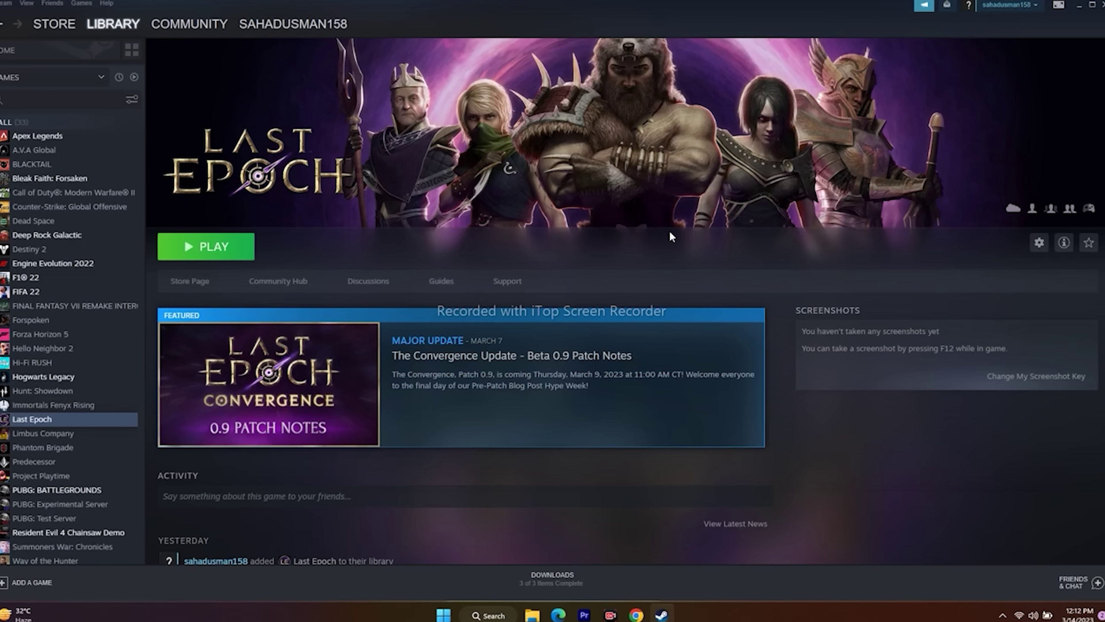
click(1079, 6)
- Search Windows for "syste" and open System Configuration
click(483, 615)
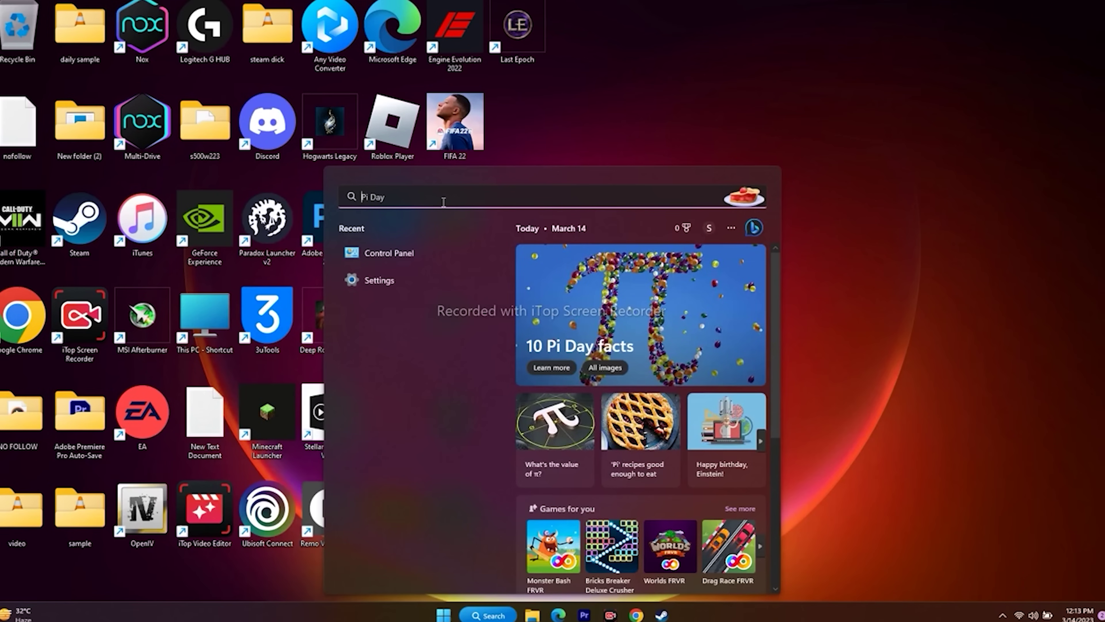
text(syste)
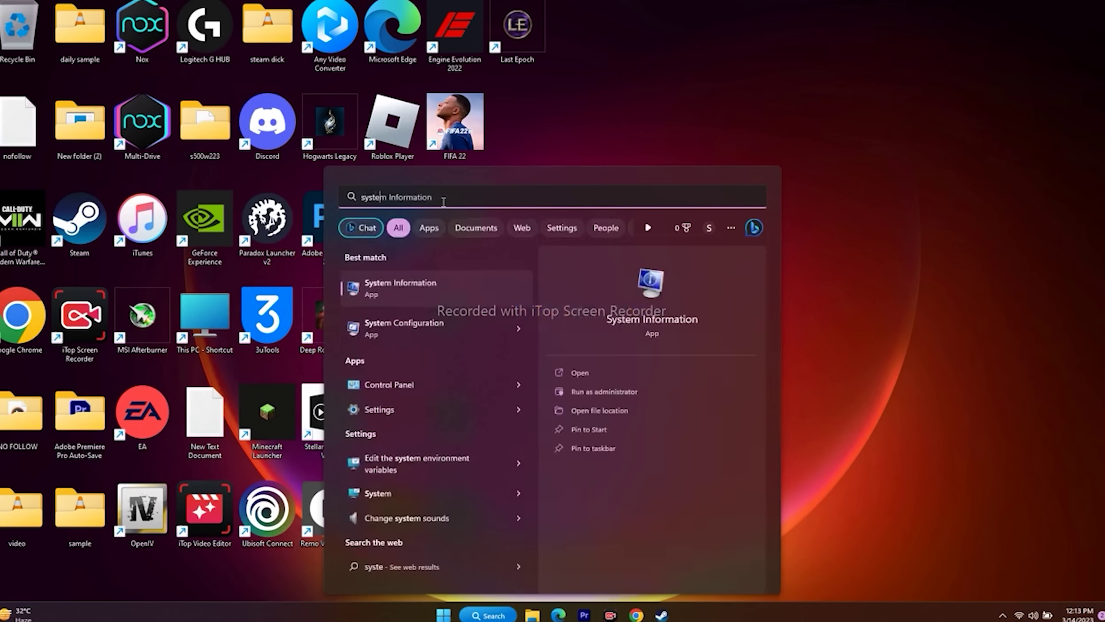
click(427, 329)
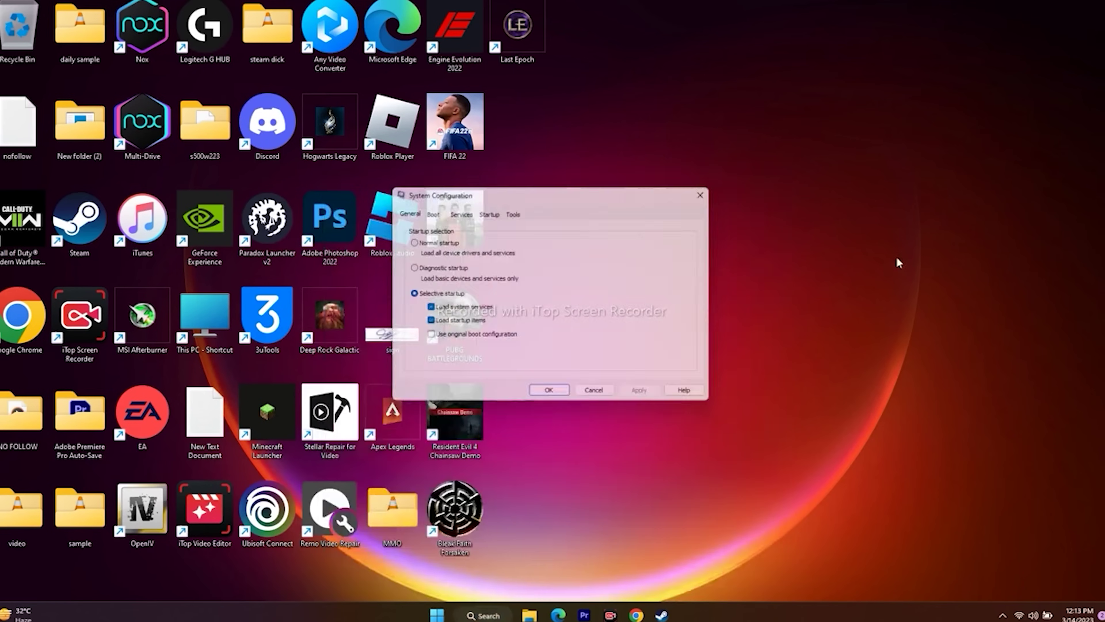
- View the System Configuration services with all Microsoft services hidden and close the dialog without applying anything
click(458, 211)
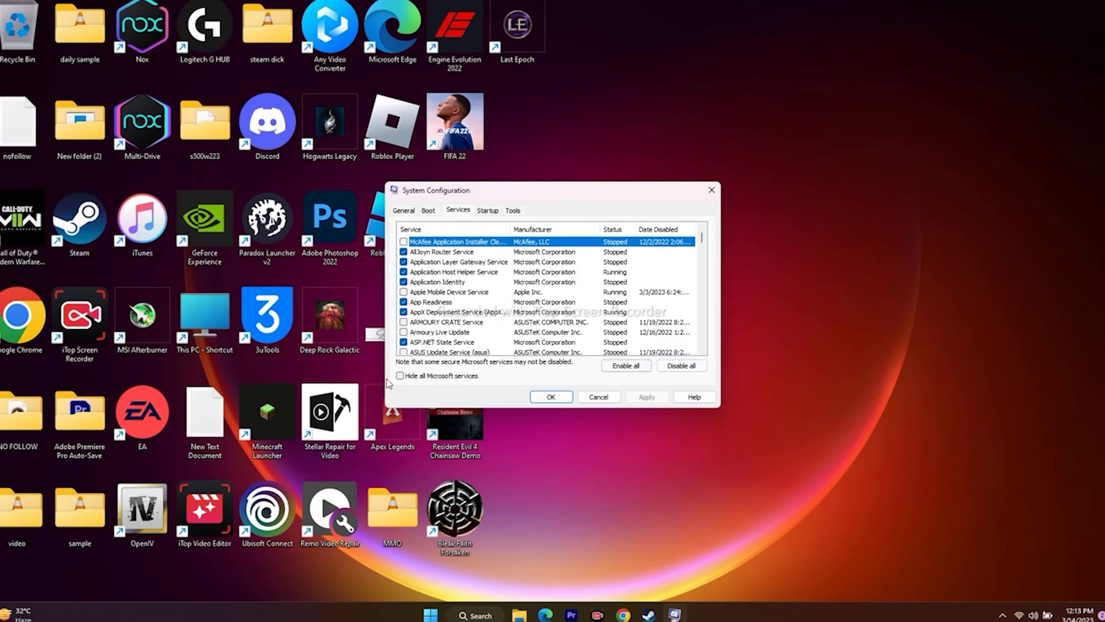
click(399, 376)
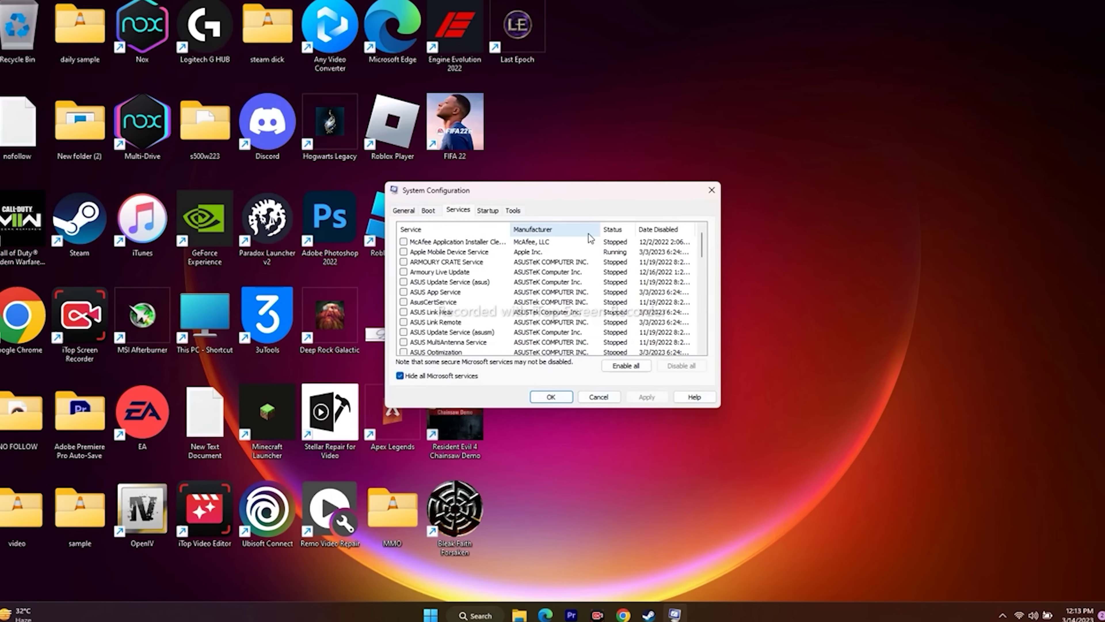
click(711, 190)
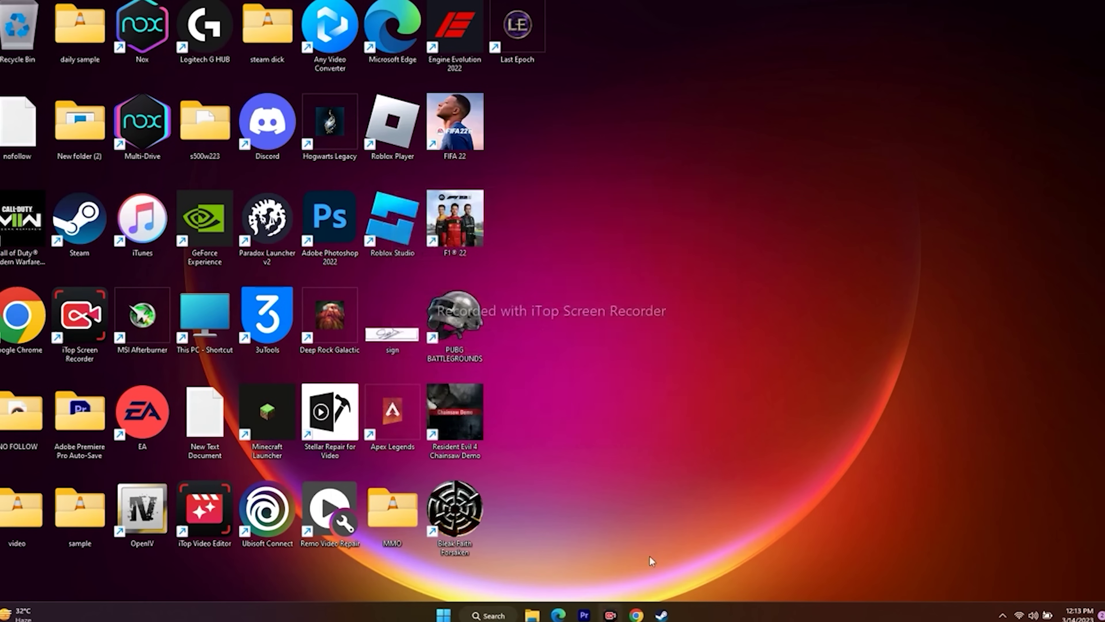
- Switch to Chrome, view the AMD Drivers and Support page and look through the manual search on NVIDIA's GeForce Drivers page
click(636, 615)
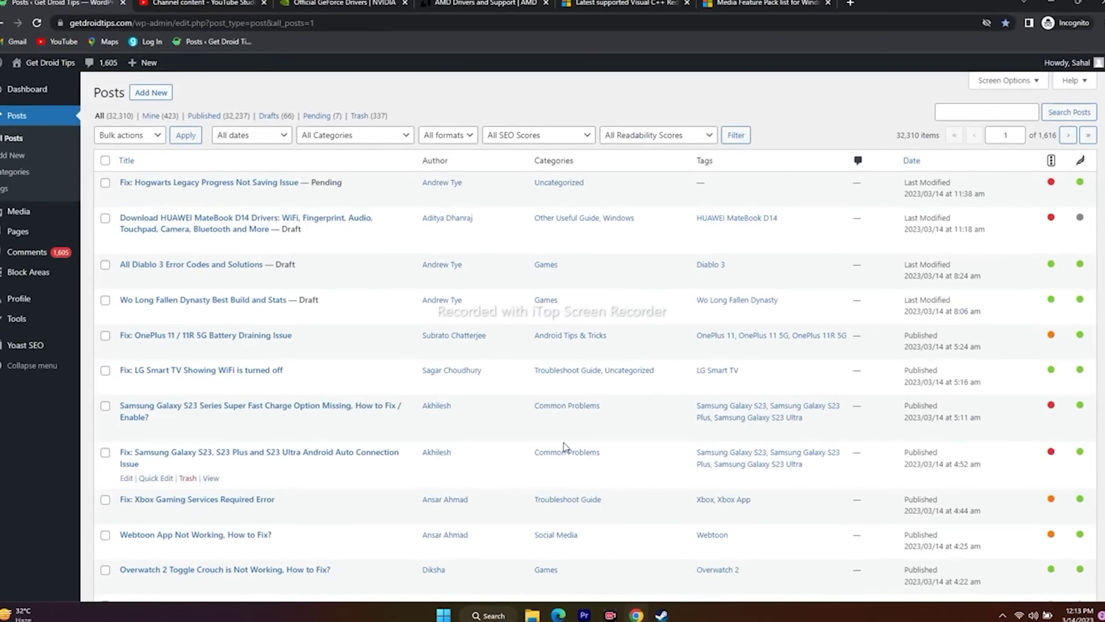
click(361, 4)
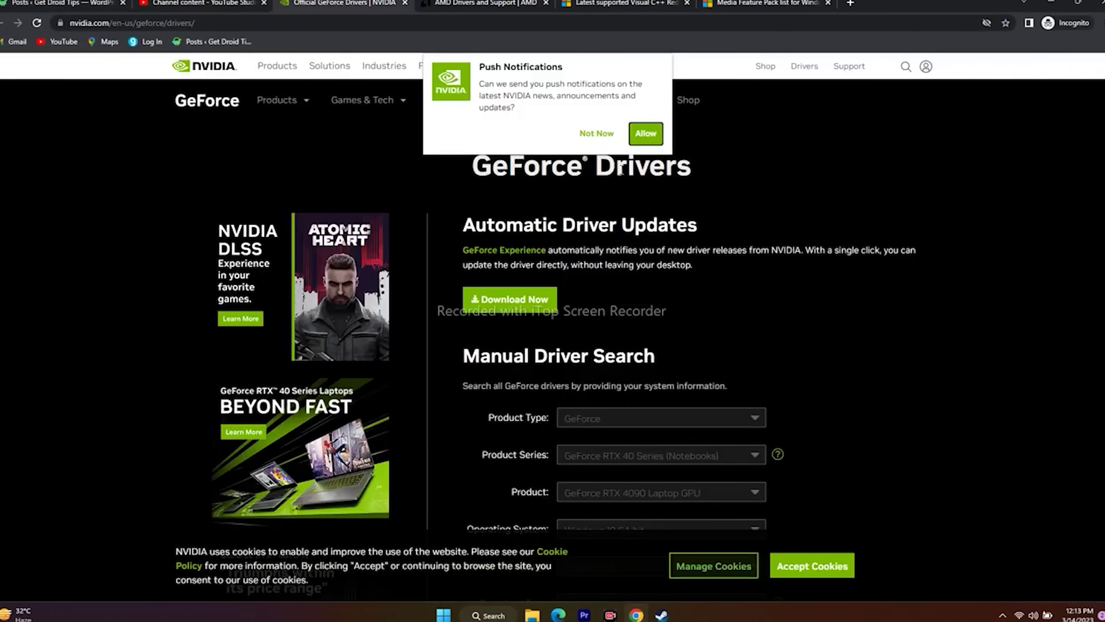
click(479, 3)
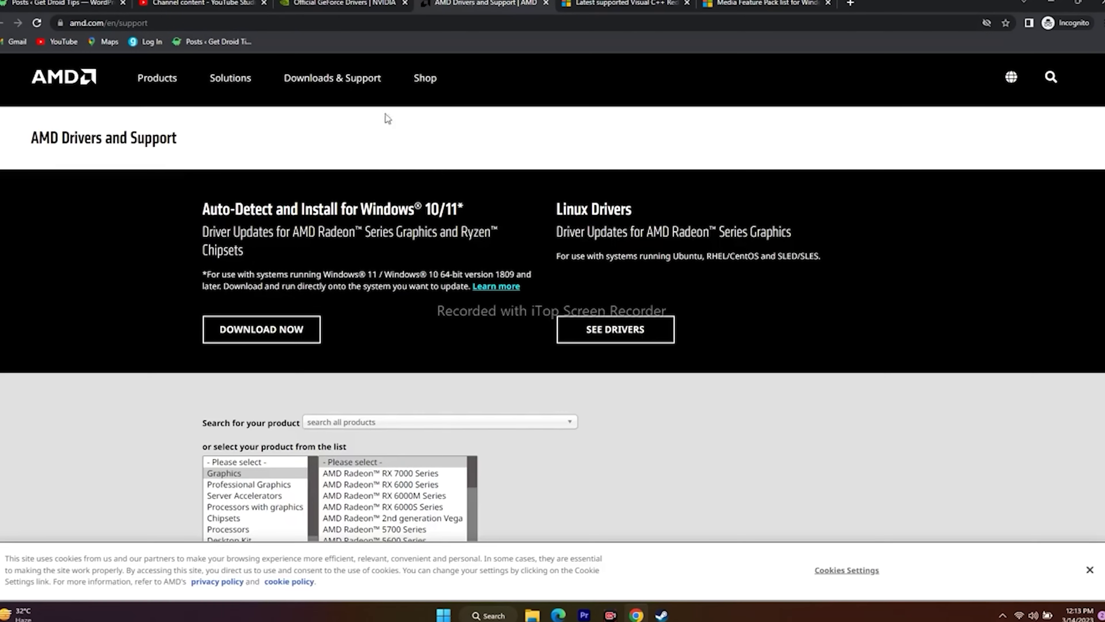
click(344, 3)
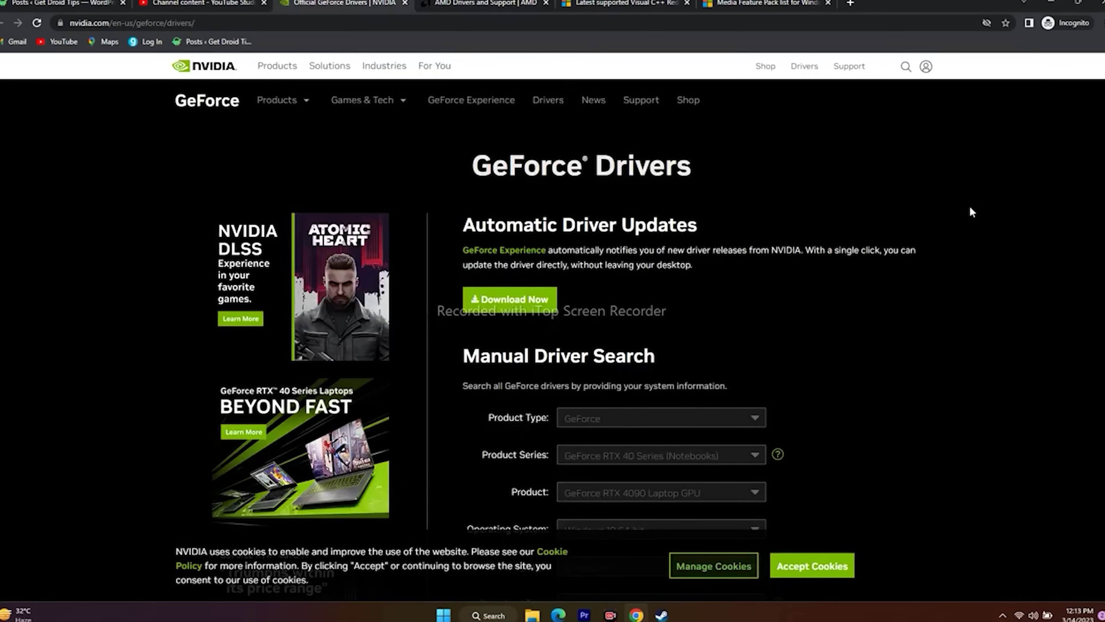
scroll(971, 212, down, 8)
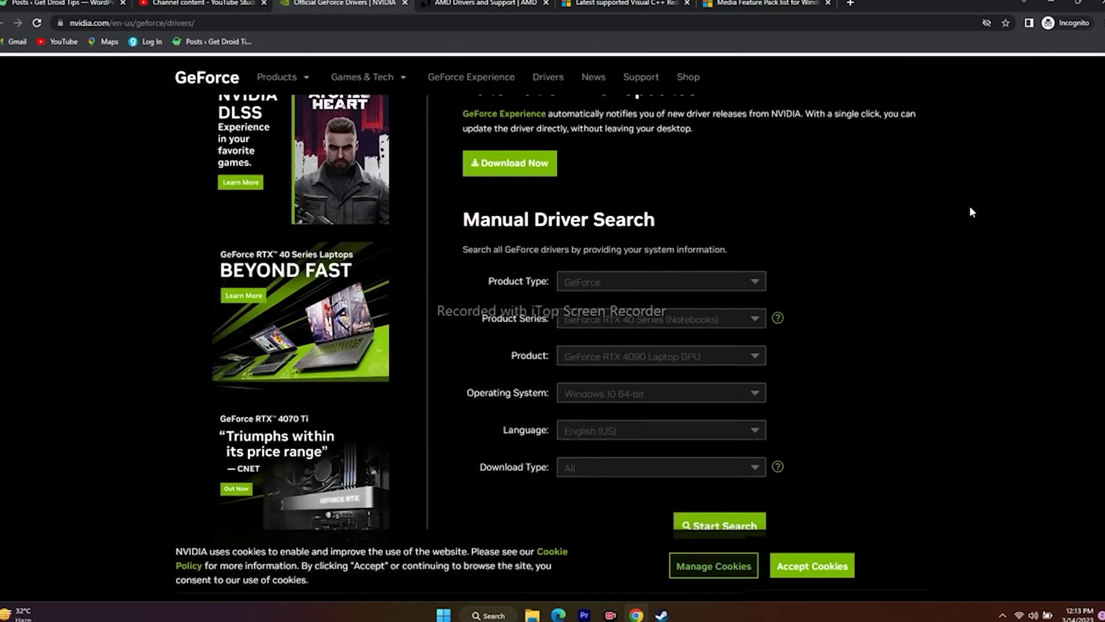
scroll(970, 212, down, 4)
scroll(969, 211, up, 9)
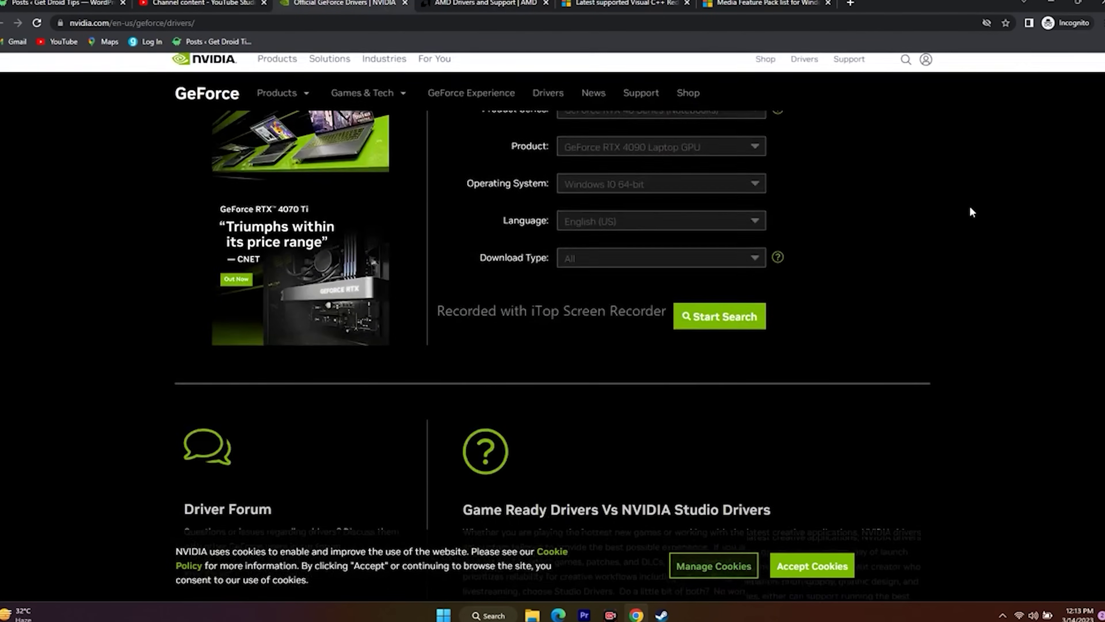
- Set the manual driver search to product type GeForce, series GeForce RTX 40 Series and product NVIDIA GeForce RTX 4090
click(590, 244)
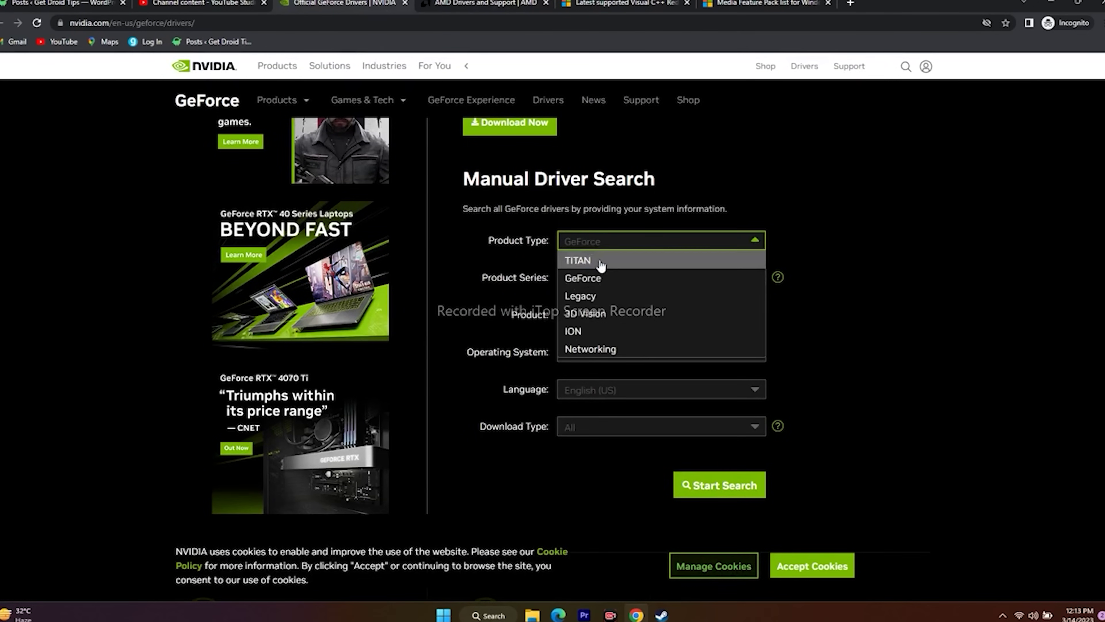
click(607, 281)
click(622, 281)
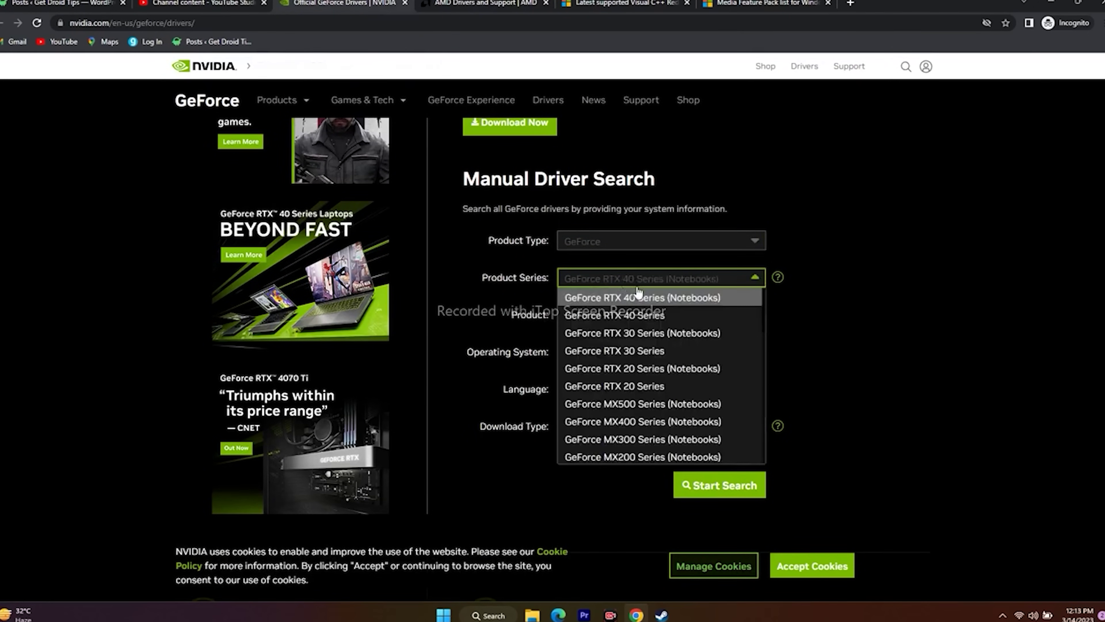
click(638, 317)
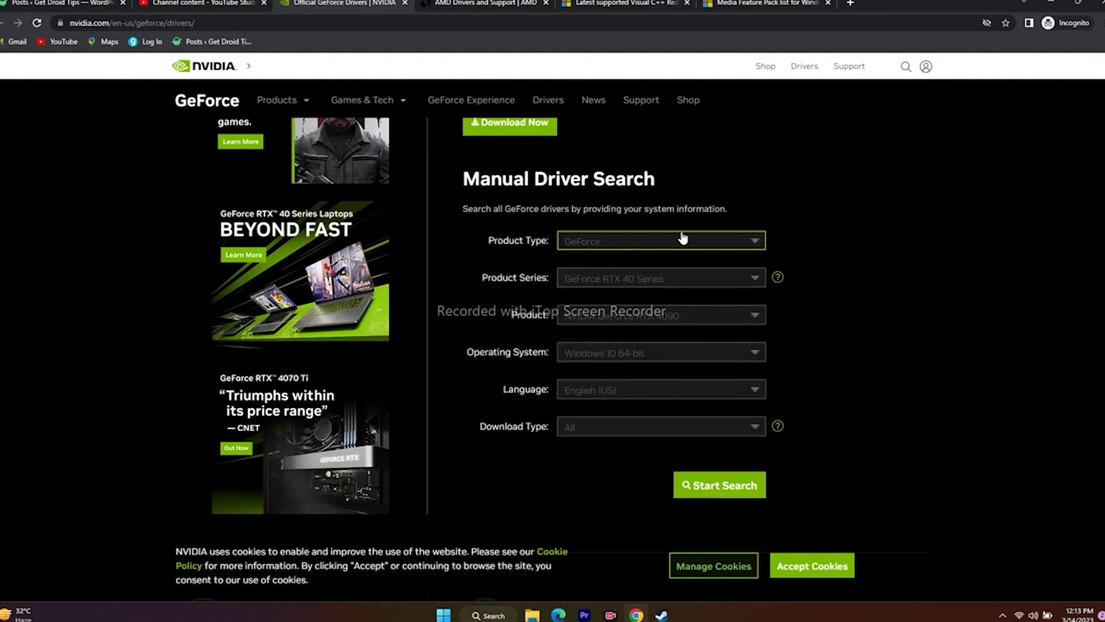
click(658, 317)
click(657, 334)
- Check the operating system choice, run the manual driver search and go to the driver results
scroll(652, 324, down, 1)
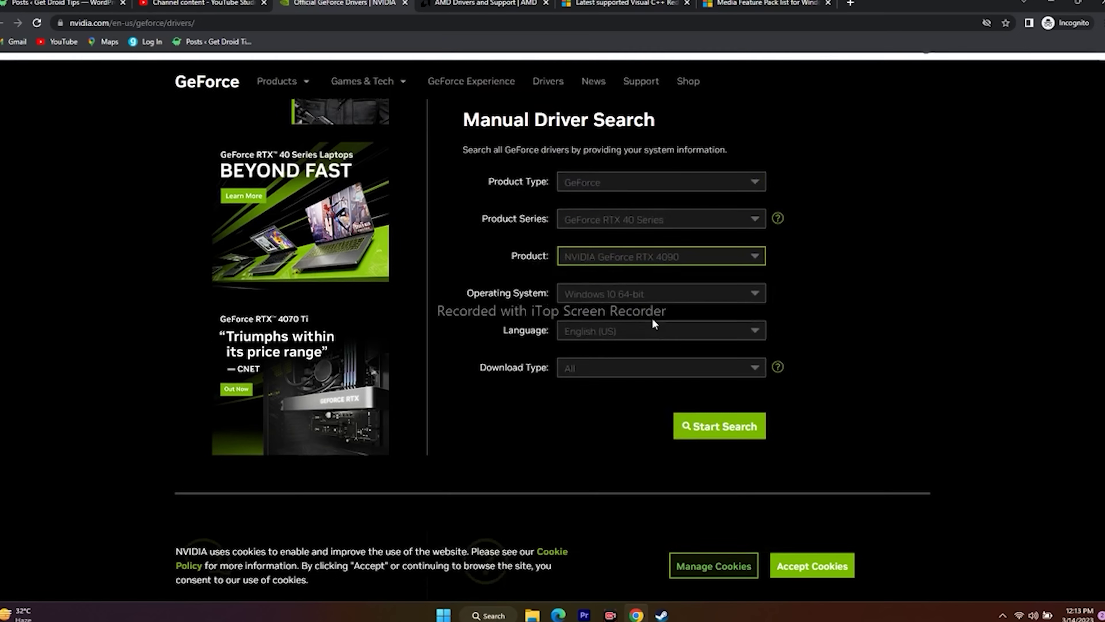
click(591, 296)
click(592, 332)
click(729, 427)
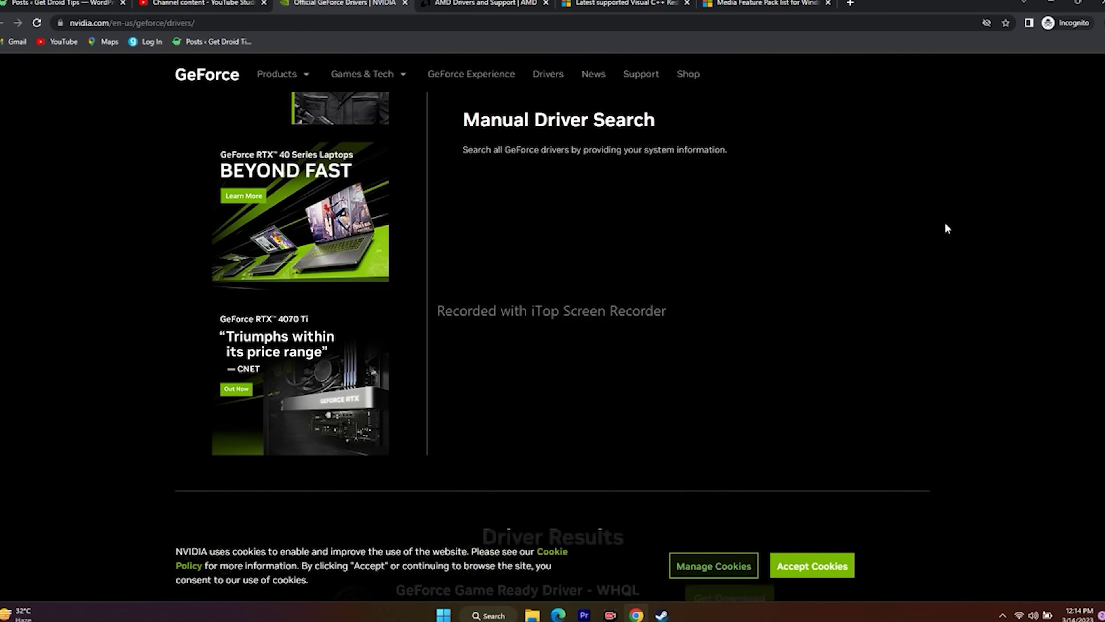
scroll(946, 220, down, 4)
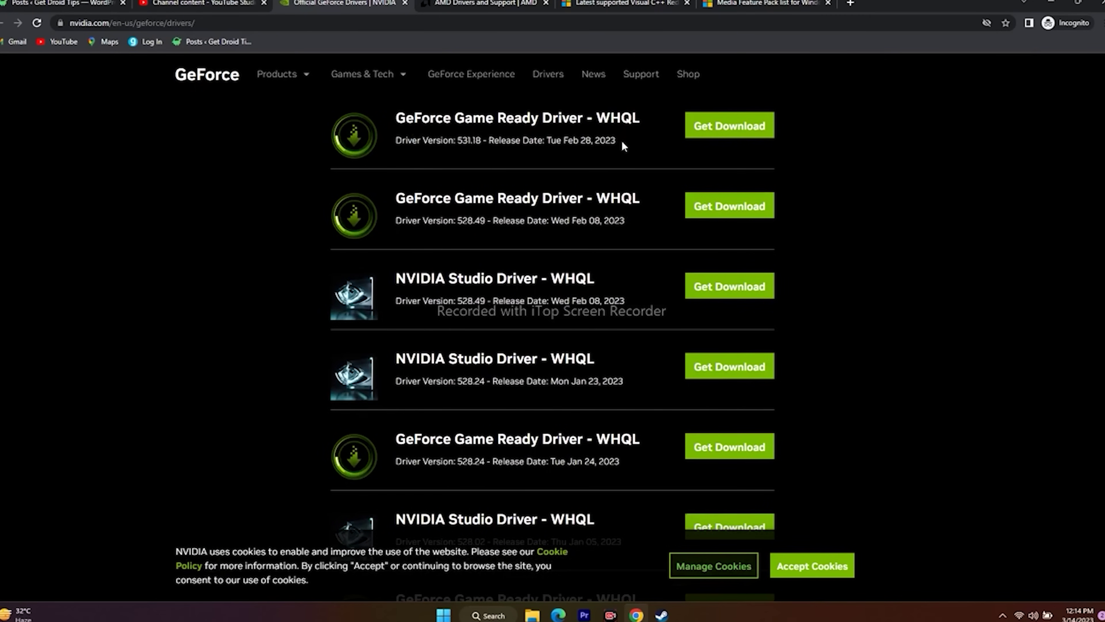
- Highlight the version number and release date of the newest GeForce Game Ready Driver, and clear the selection
drag(622, 144, 572, 140)
click(629, 154)
drag(456, 139, 615, 140)
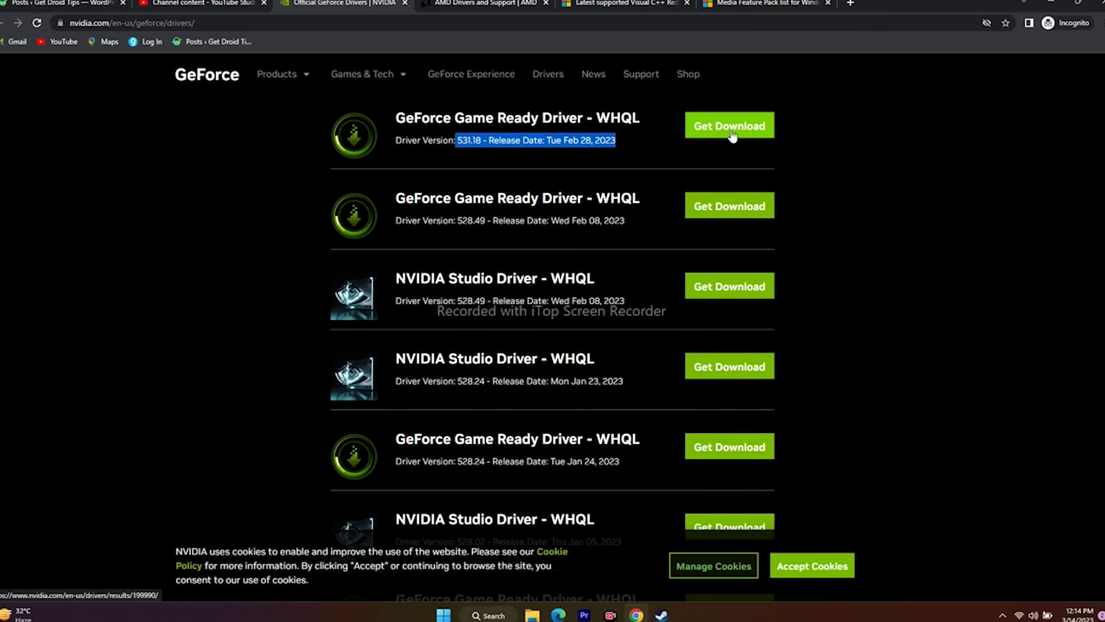
click(889, 185)
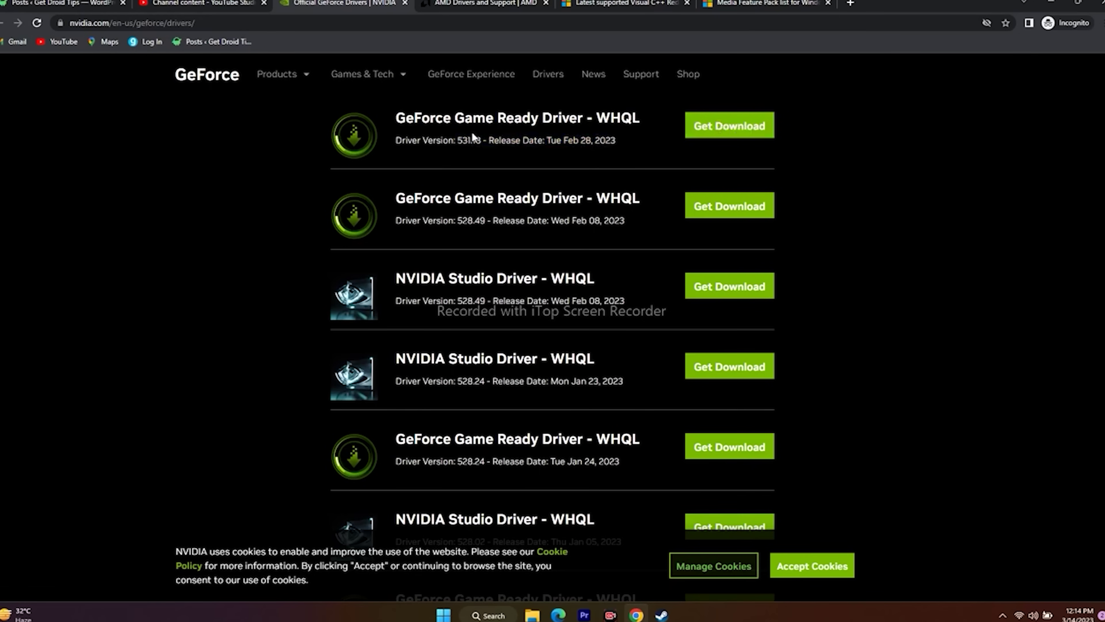
- Look up drivers for the AMD Radeon RX 7900 XT in AMD's graphics product list, under the Radeon RX 7000 Series
key(ctrl+Tab)
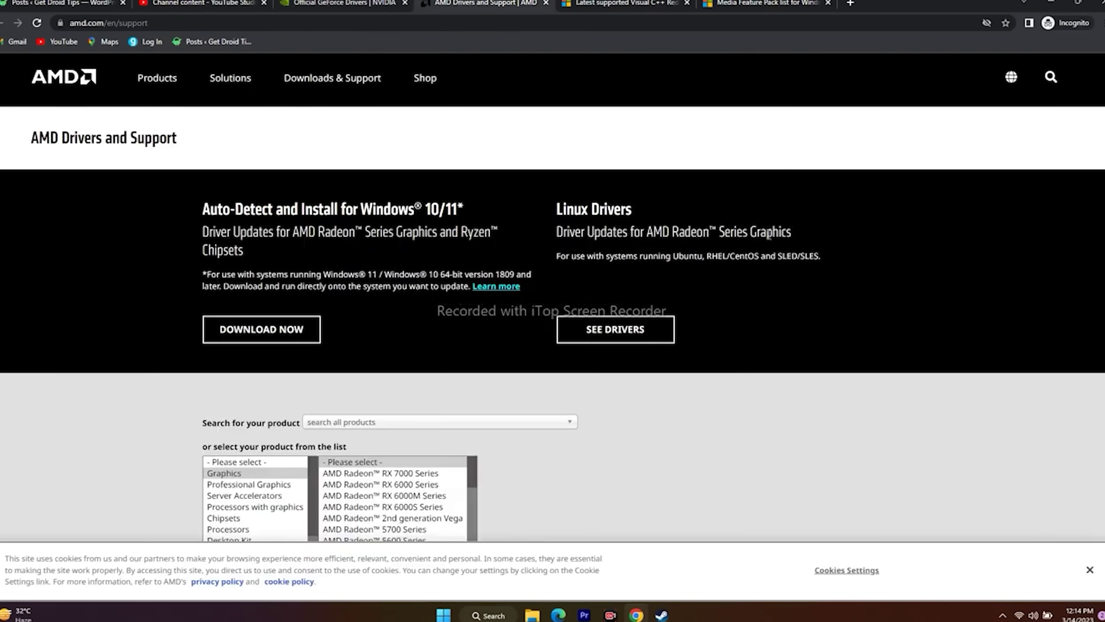
scroll(224, 381, down, 2)
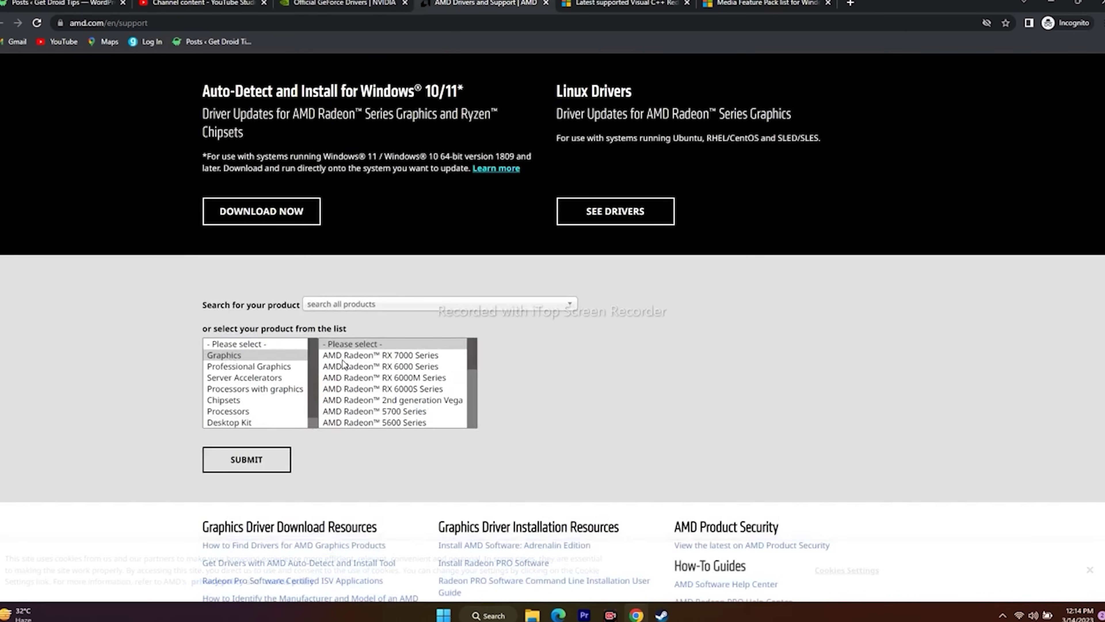
click(357, 355)
click(504, 355)
click(676, 366)
click(259, 469)
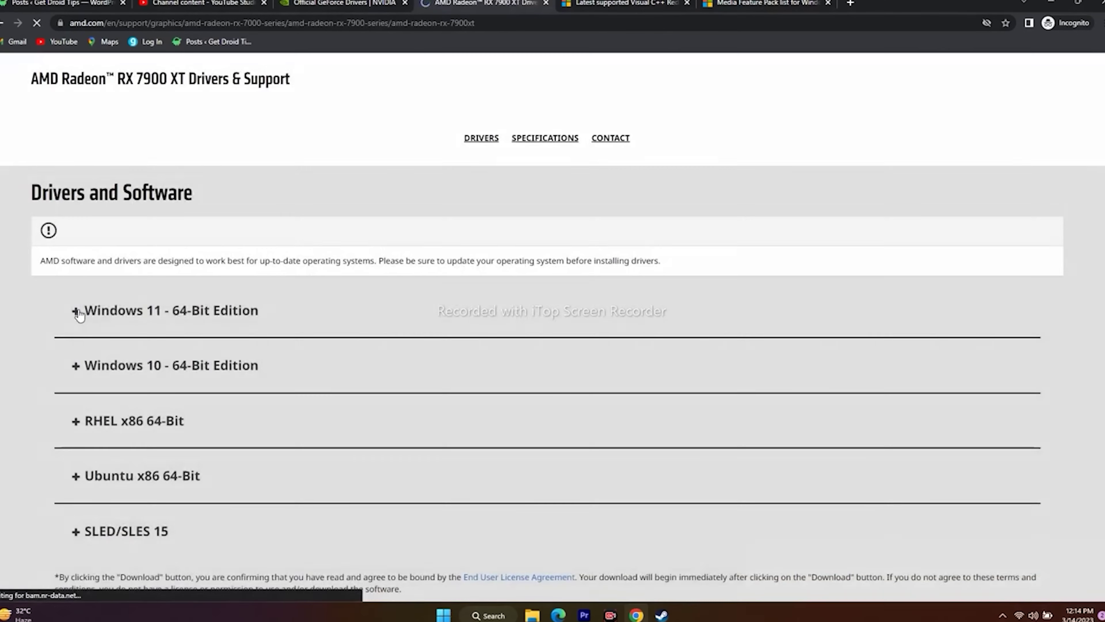
- Expand and collapse the Windows 11 and Windows 10 64-bit driver sections, and minimize the browser
double_click(75, 313)
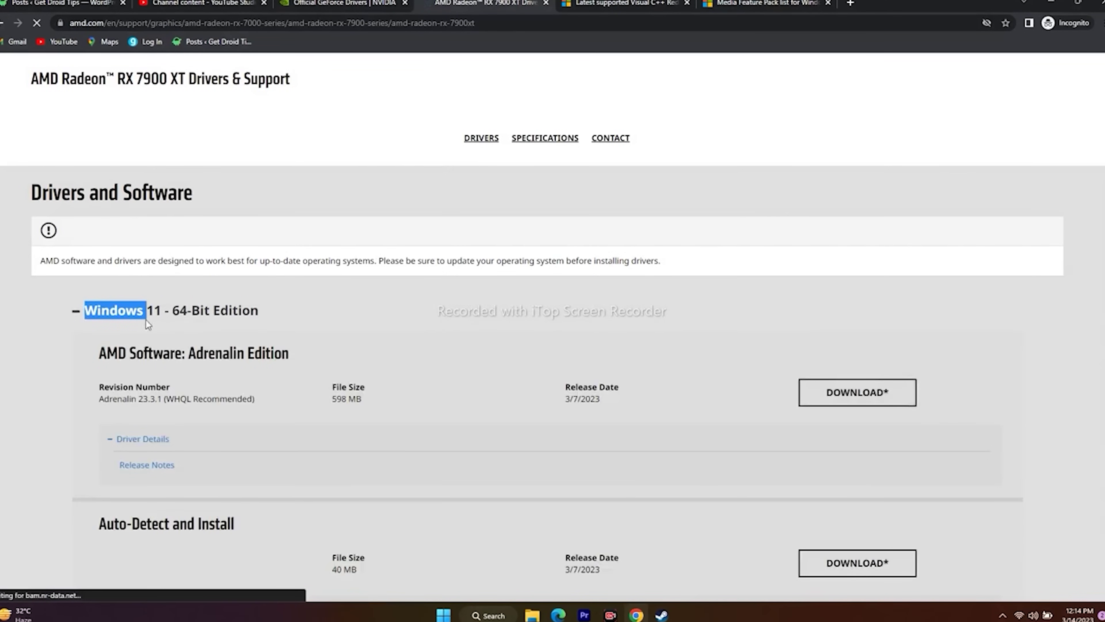
click(75, 318)
click(82, 371)
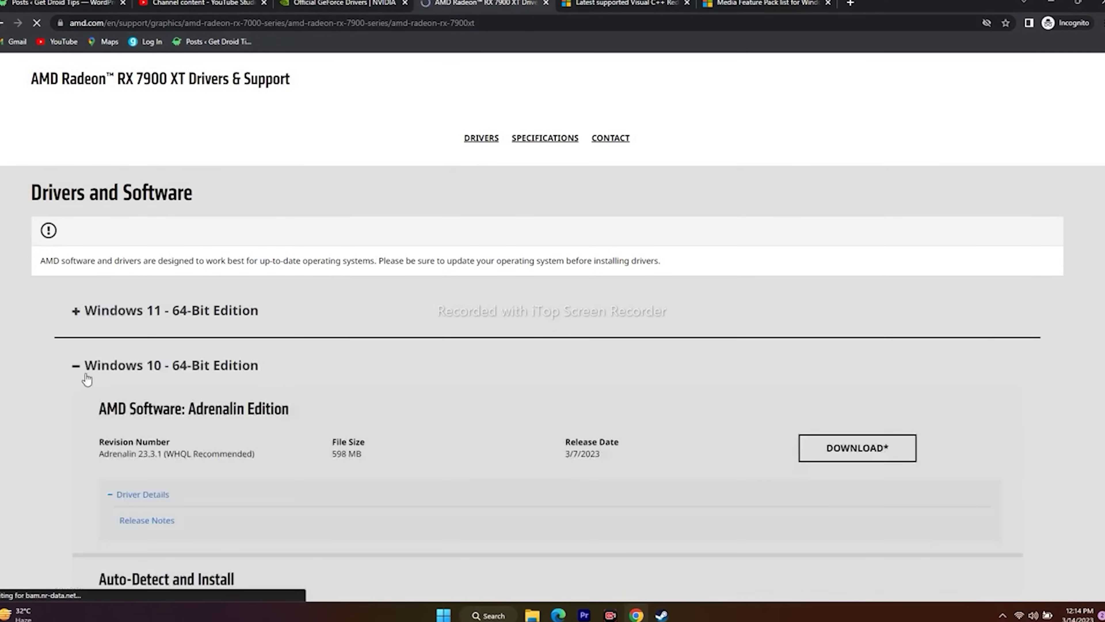
click(79, 367)
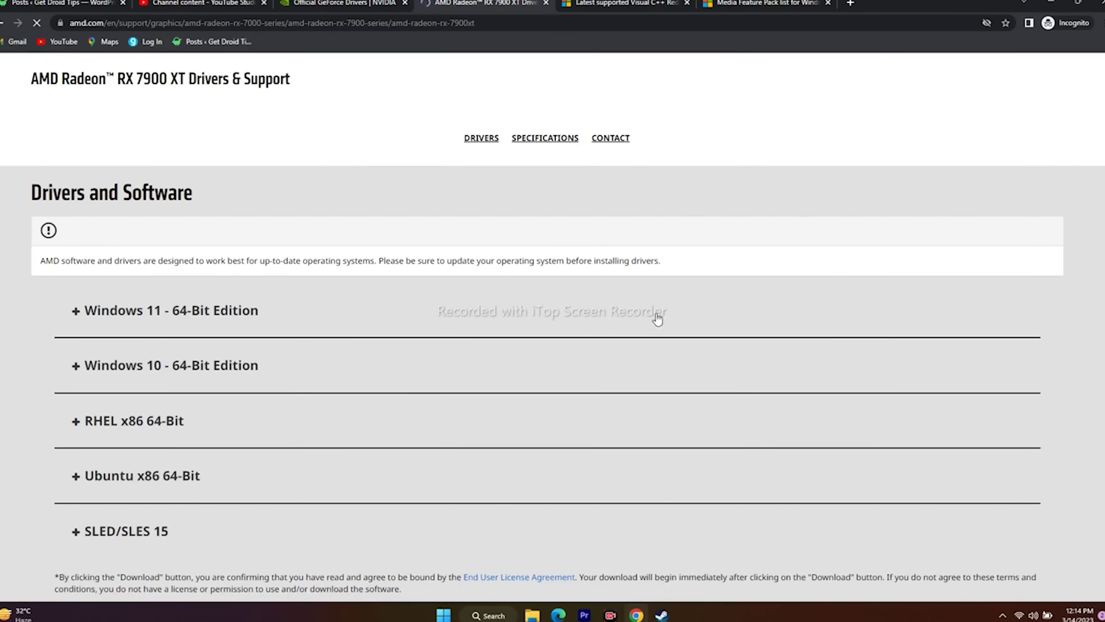
click(1049, 6)
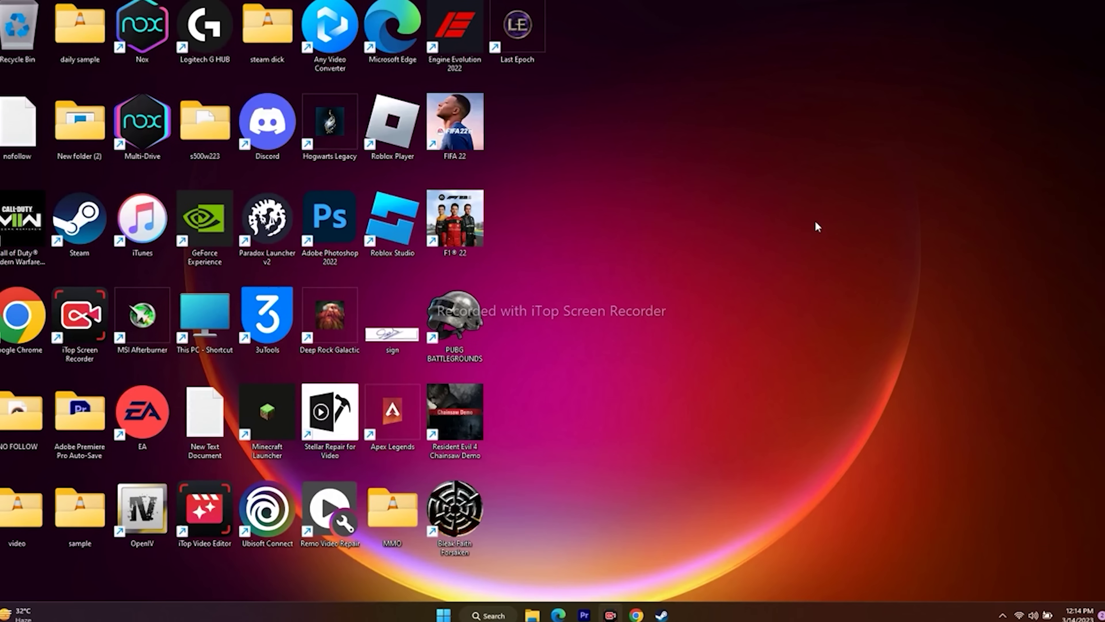
- Switch back to Chrome, review NVIDIA's manual driver search and driver results, and minimize the browser
click(636, 614)
key(ctrl+shift+Tab)
scroll(1011, 319, up, 10)
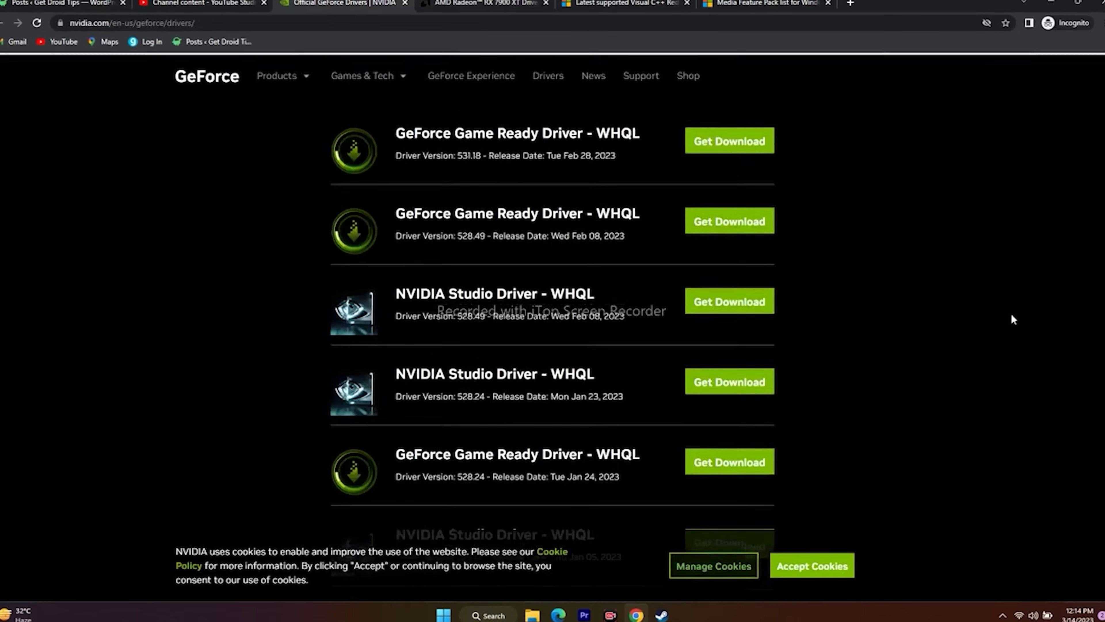
scroll(1012, 317, up, 3)
scroll(1012, 317, down, 4)
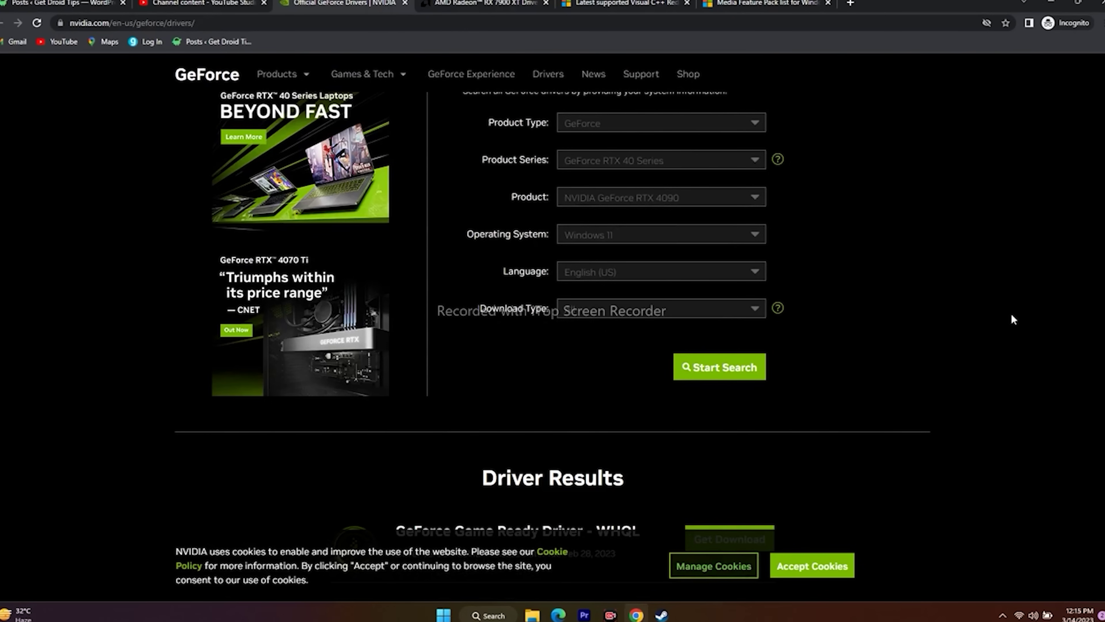
click(1050, 6)
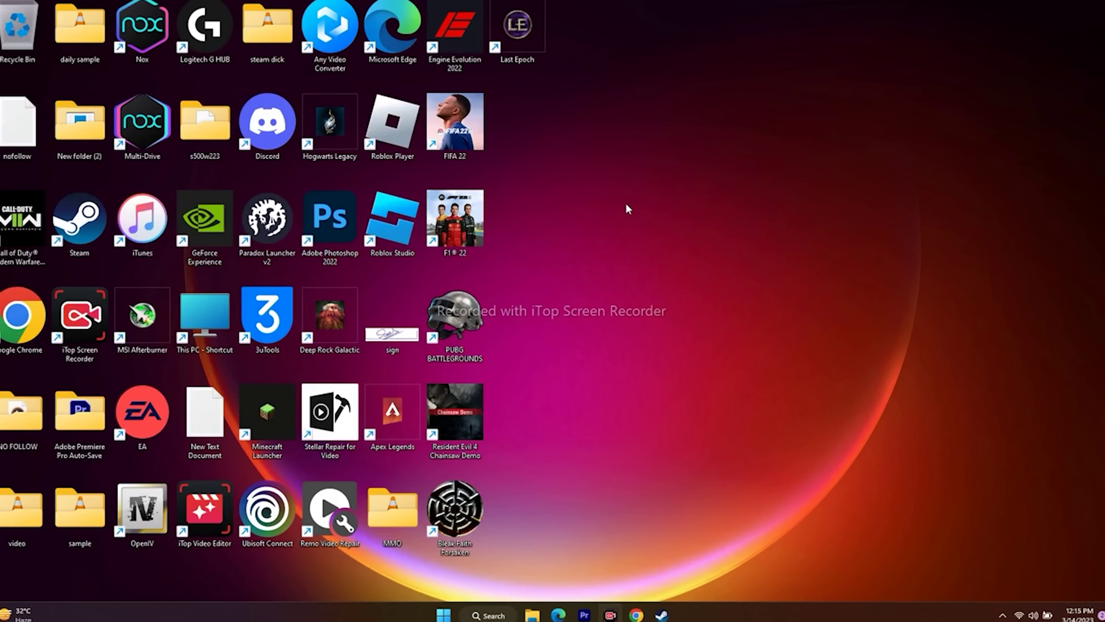
- Open Device Manager, view the driver properties of the NVIDIA GeForce RTX 2080 display adapter, and close both windows
right_click(448, 612)
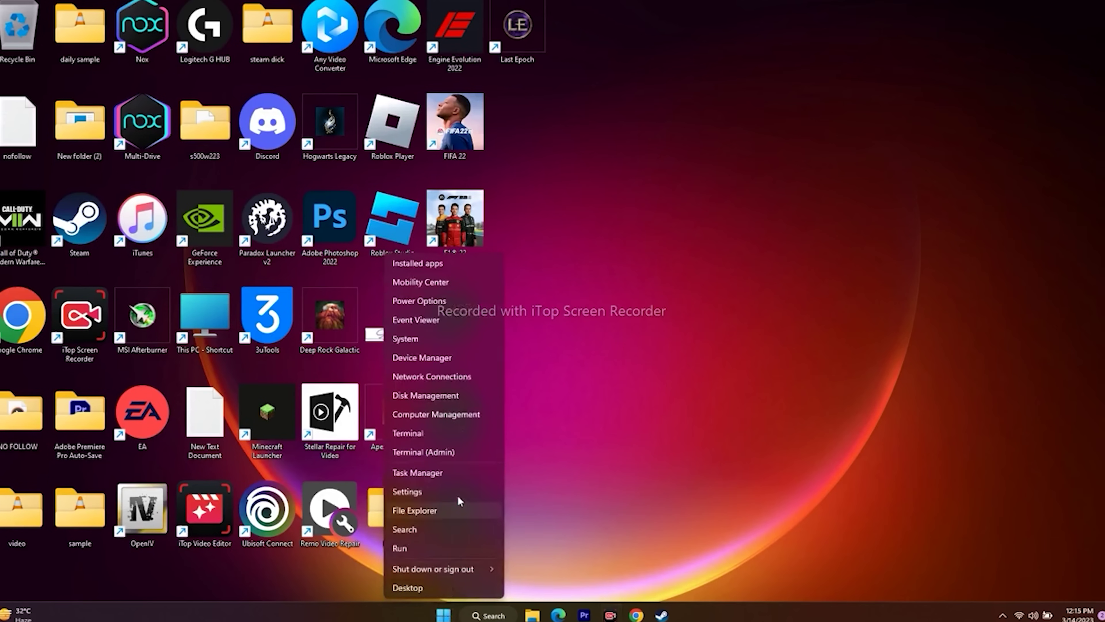
click(452, 360)
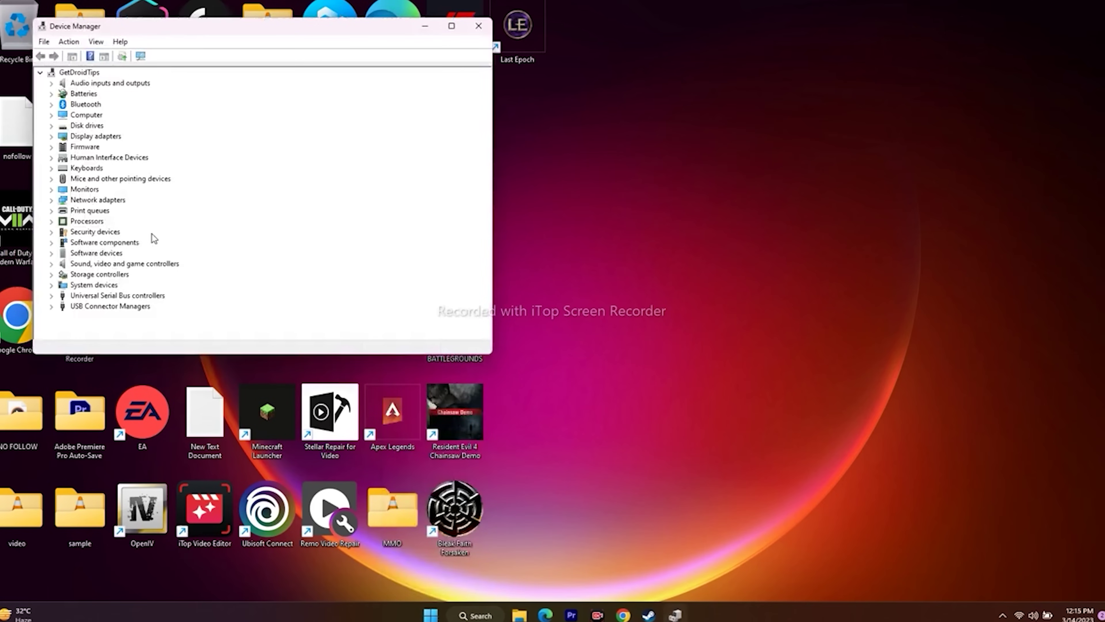
click(51, 136)
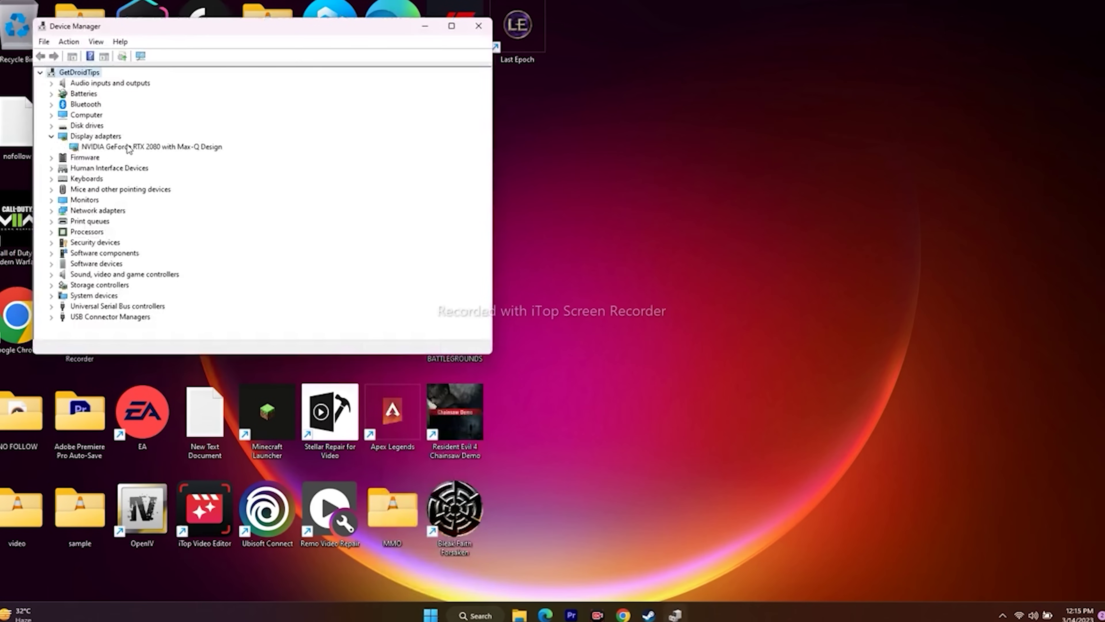
right_click(150, 148)
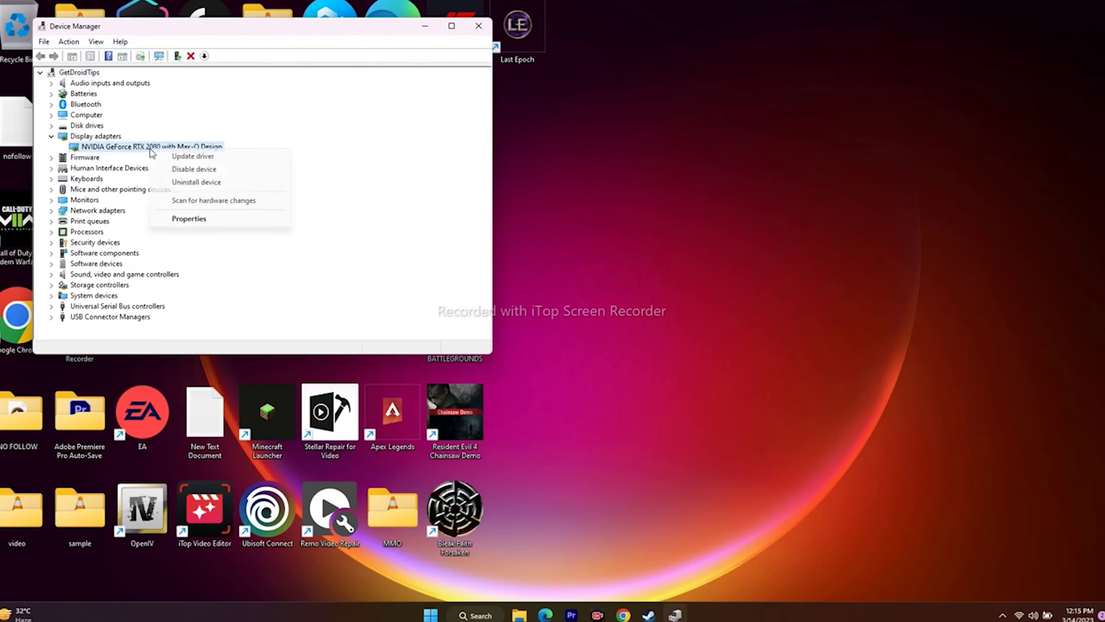
click(186, 219)
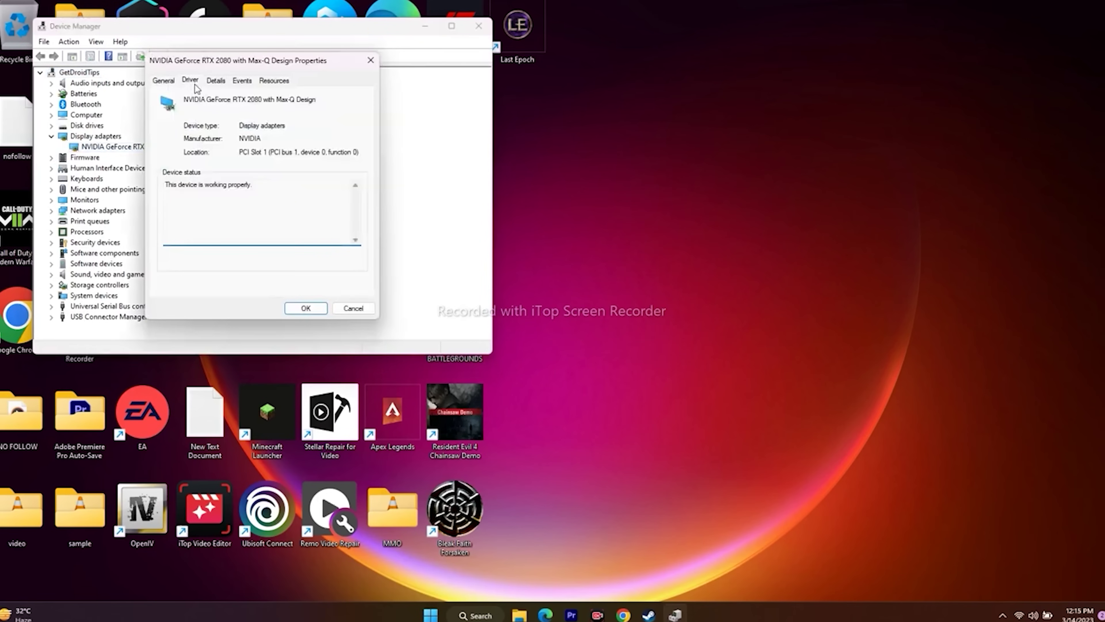
click(191, 81)
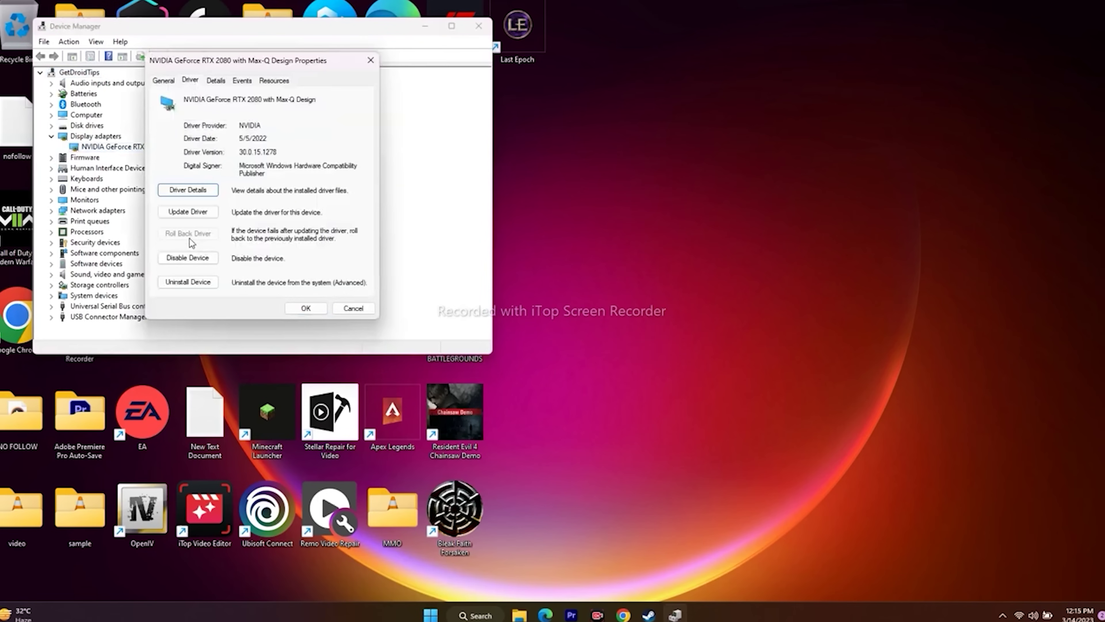
click(371, 60)
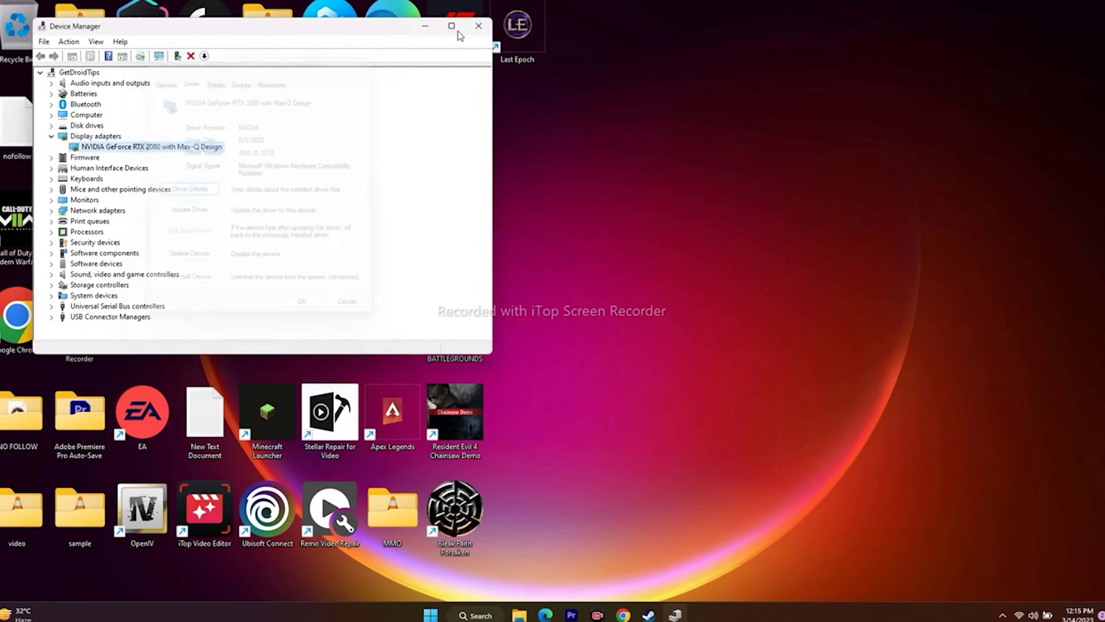
click(478, 25)
- Switch to Chrome and look through the GeForce driver results for newer and older driver versions
click(635, 614)
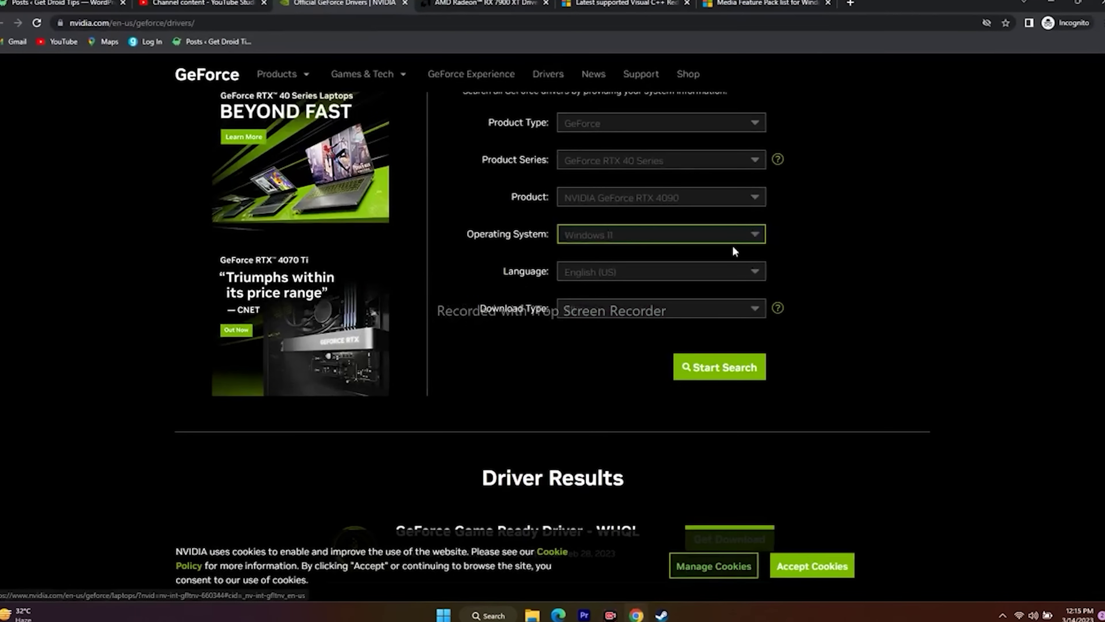
scroll(872, 237, up, 5)
scroll(872, 236, down, 15)
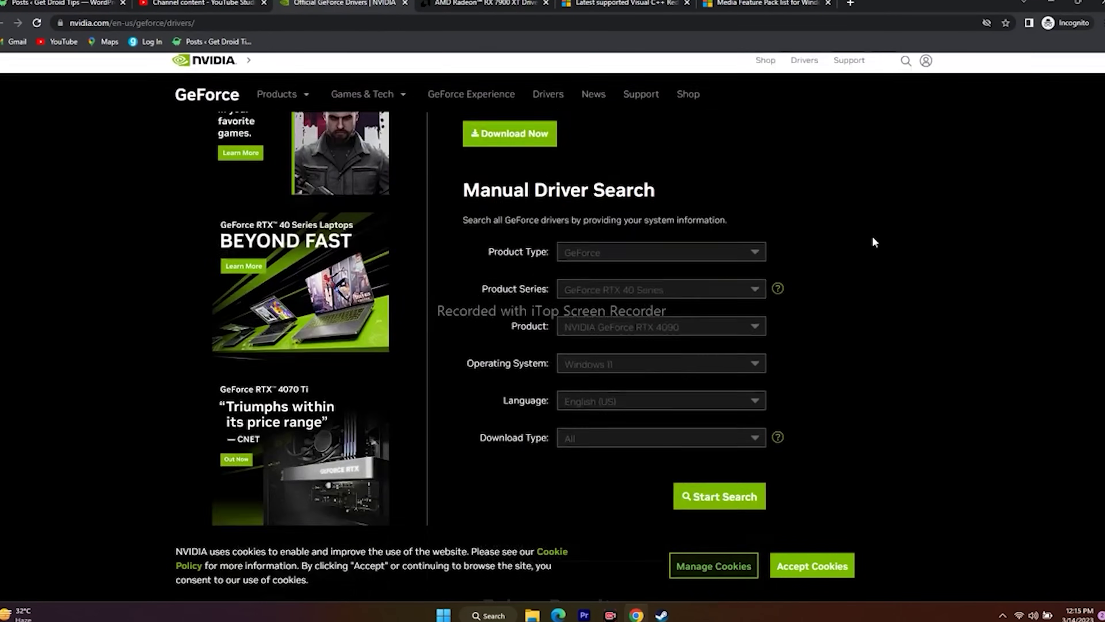
scroll(872, 243, down, 2)
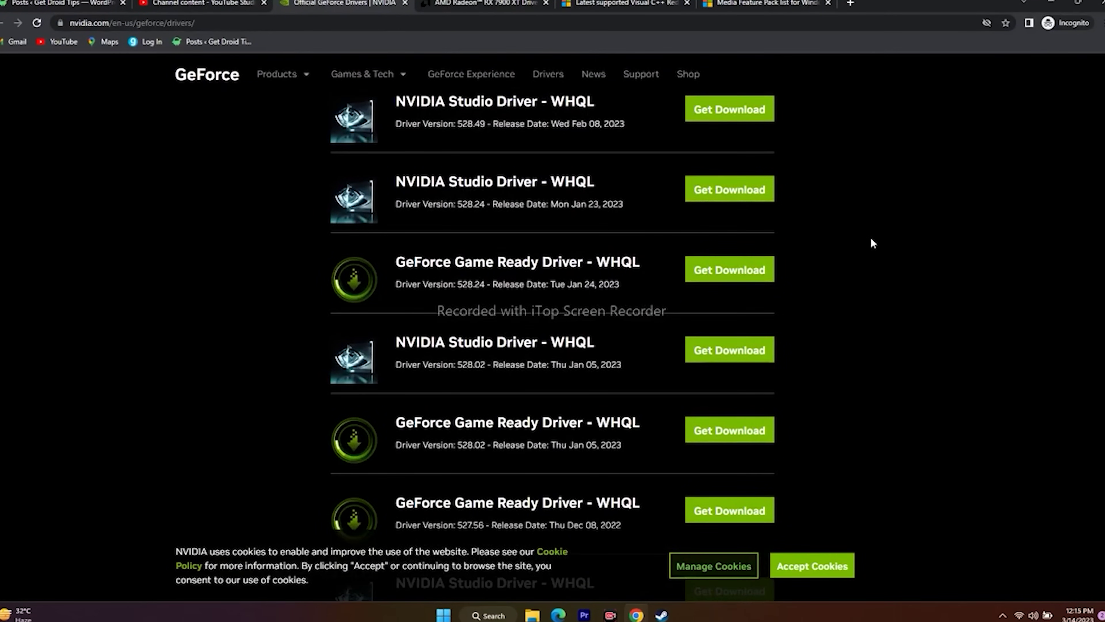
scroll(872, 243, up, 2)
scroll(873, 243, down, 12)
scroll(872, 243, up, 10)
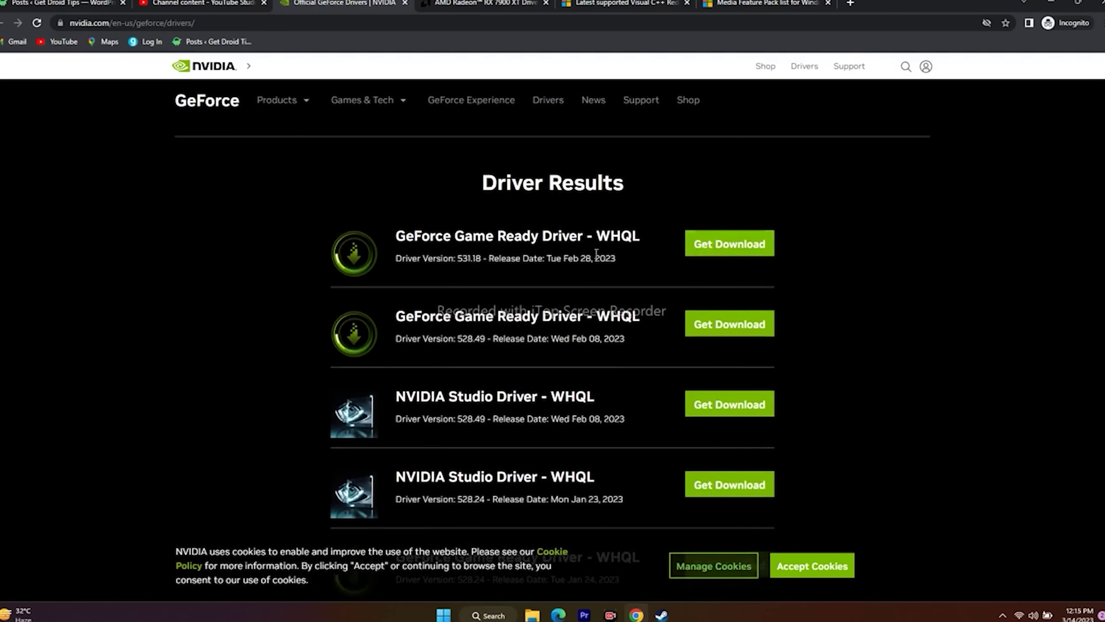
- Highlight the title and version of the newest GeForce Game Ready Driver in the results
triple_click(627, 258)
click(626, 258)
drag(394, 235, 474, 258)
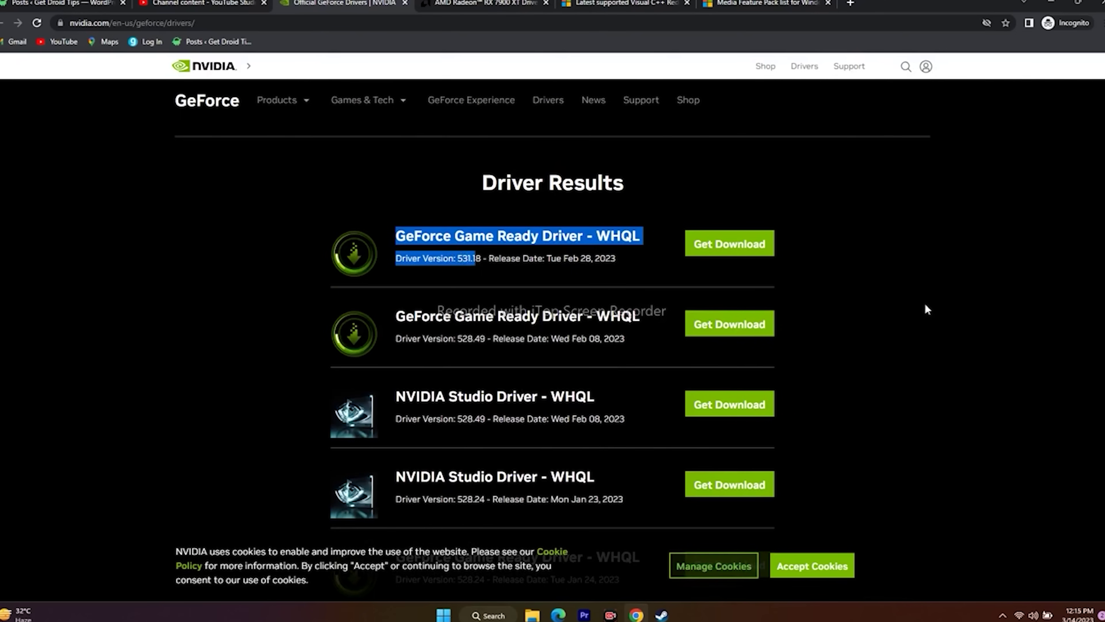
scroll(921, 257, down, 3)
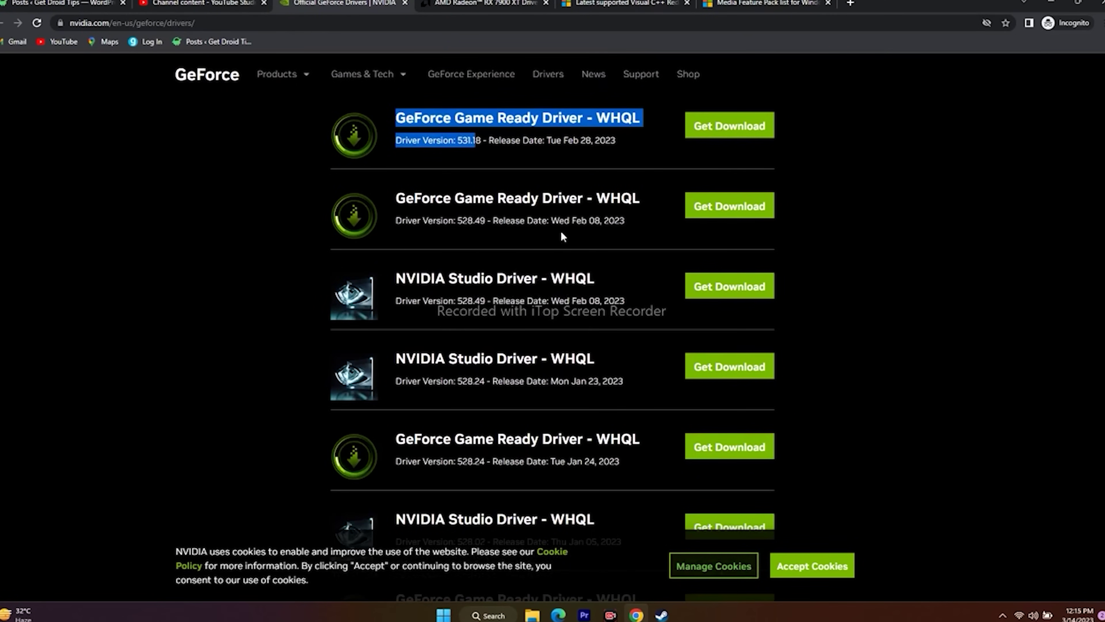
- Highlight the older Game Ready Driver 528.49 and Studio Driver 528.24 entries, and clear the selection
click(622, 220)
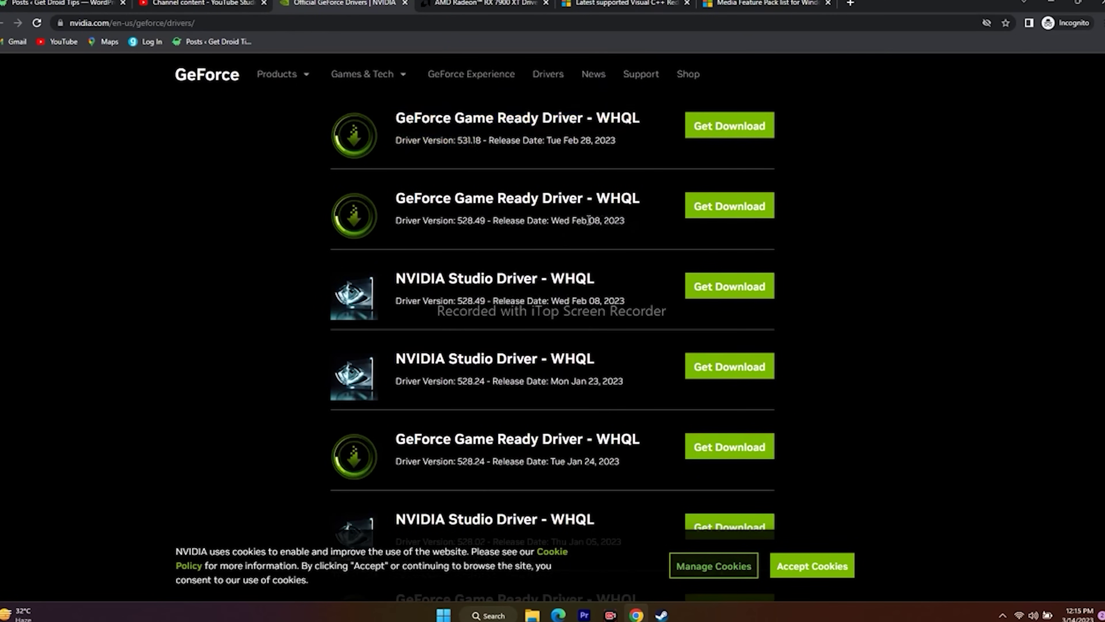
drag(588, 220, 394, 198)
scroll(596, 266, down, 1)
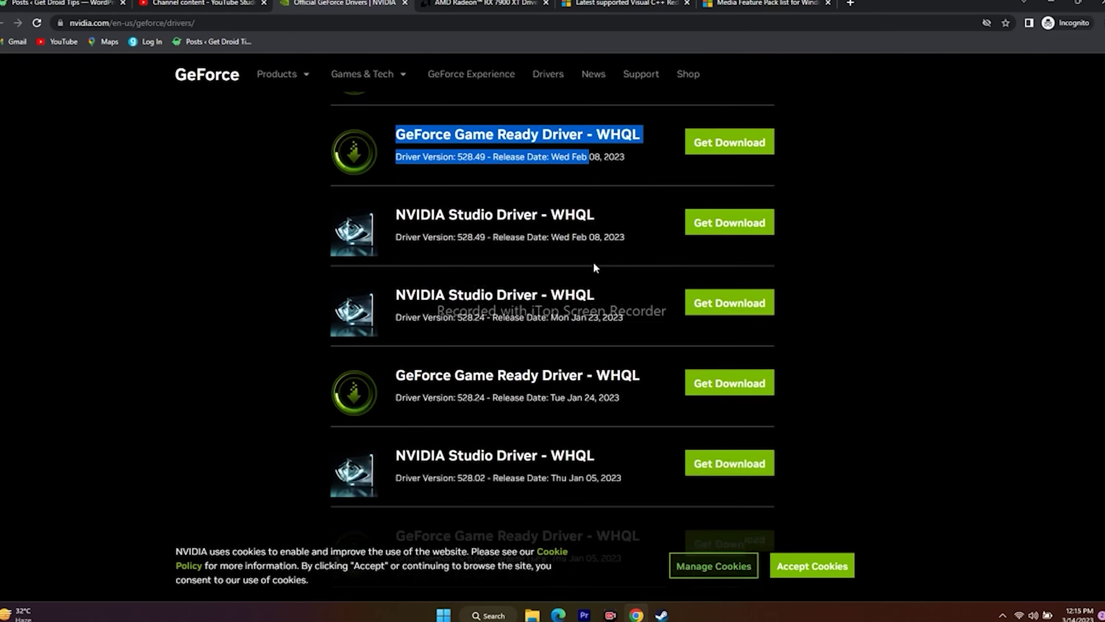
scroll(595, 267, down, 1)
drag(575, 262, 394, 240)
click(583, 269)
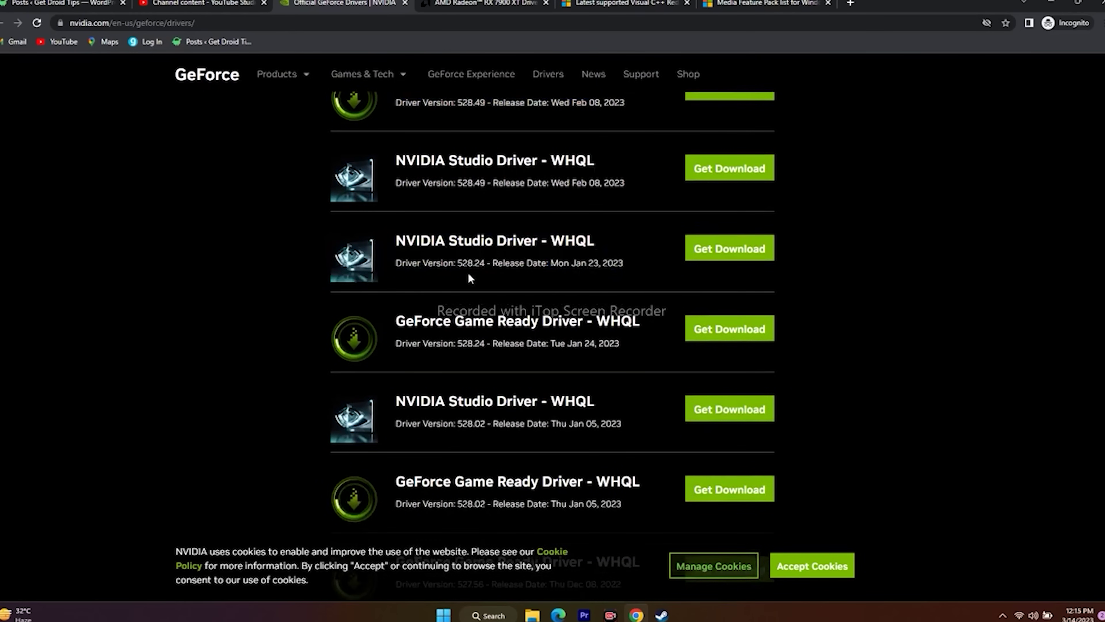
- Highlight the Game Ready Driver 528.49 entry again, clear the selection, and minimize the browser
scroll(928, 296, up, 5)
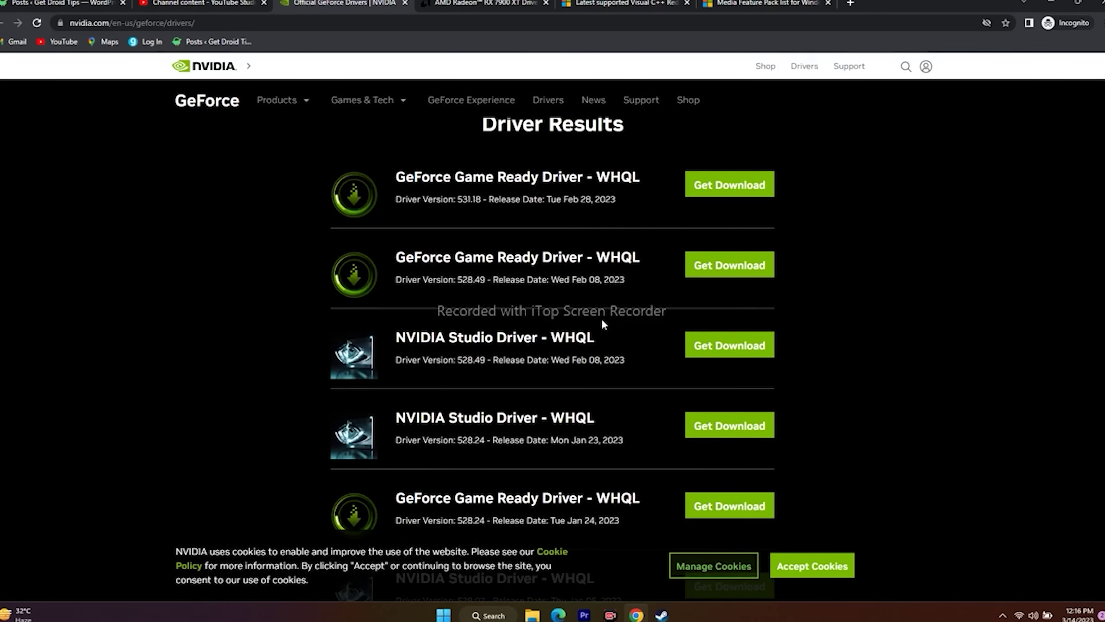
scroll(602, 321, down, 1)
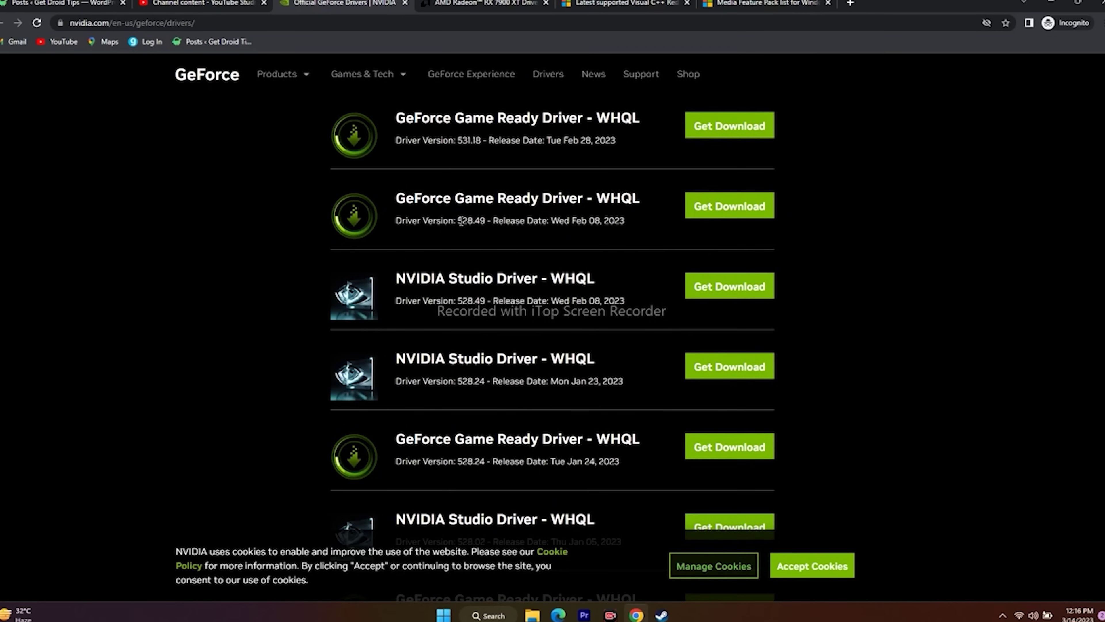
drag(458, 220, 395, 198)
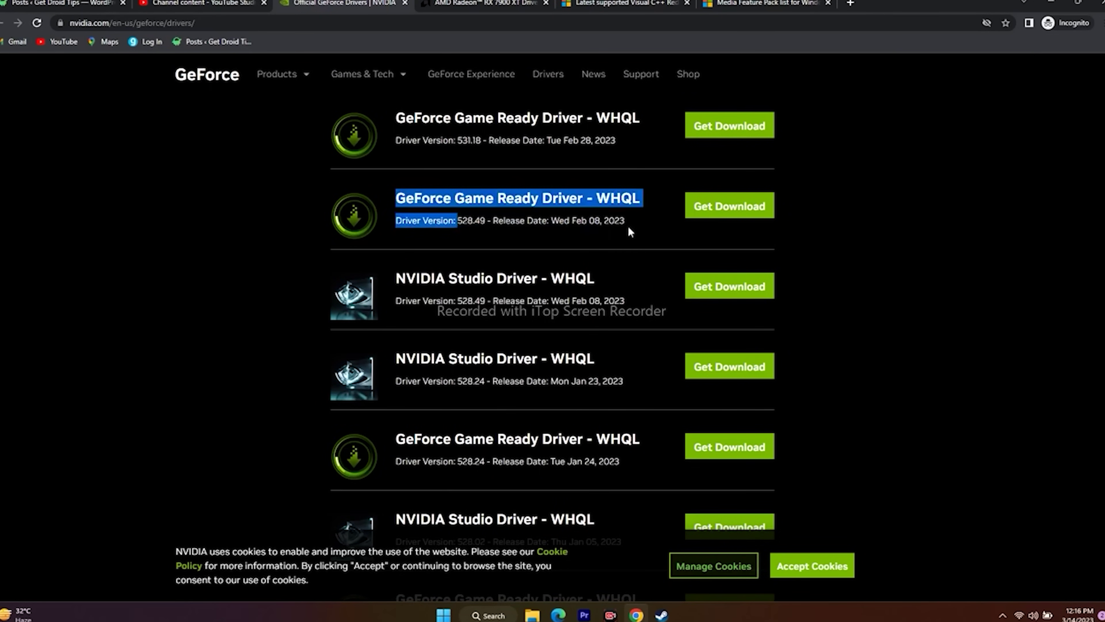
drag(627, 232, 625, 218)
click(475, 190)
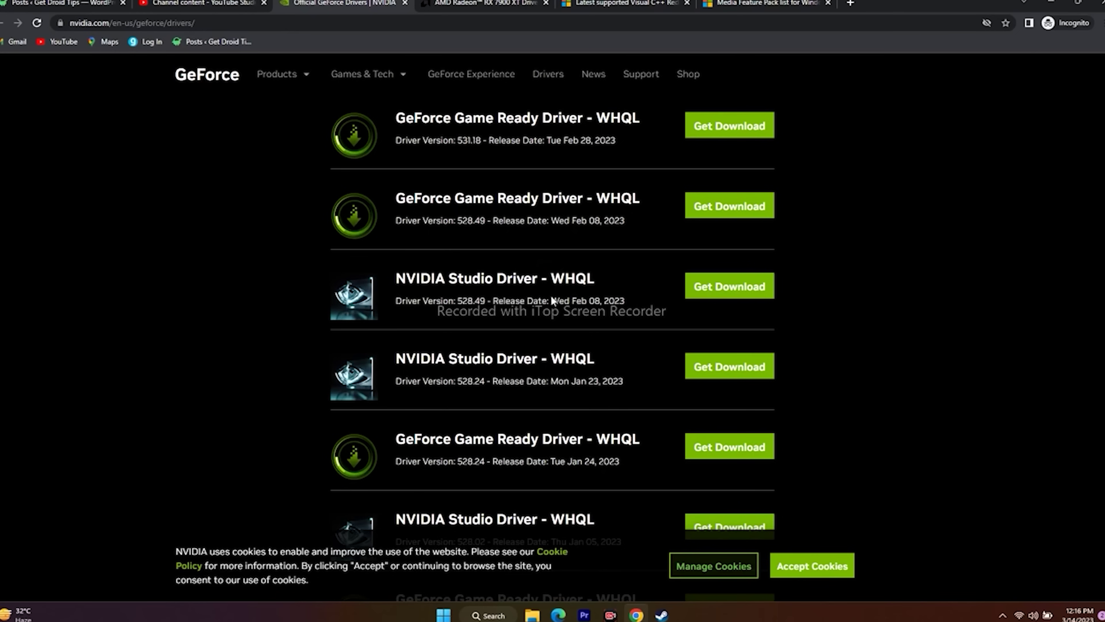
scroll(463, 222, up, 2)
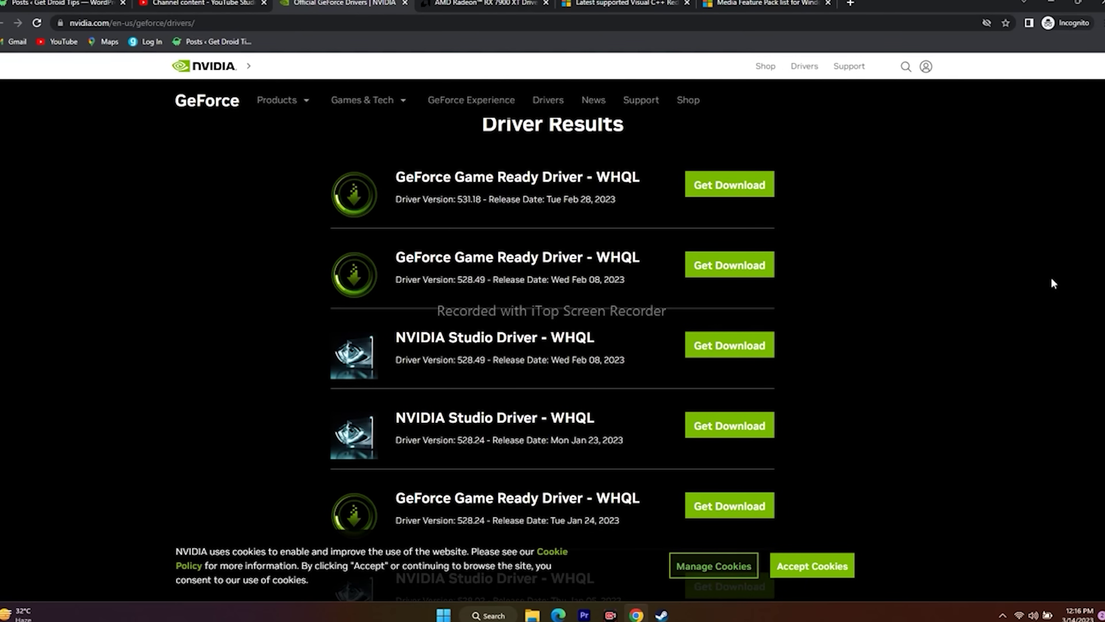
click(1056, 3)
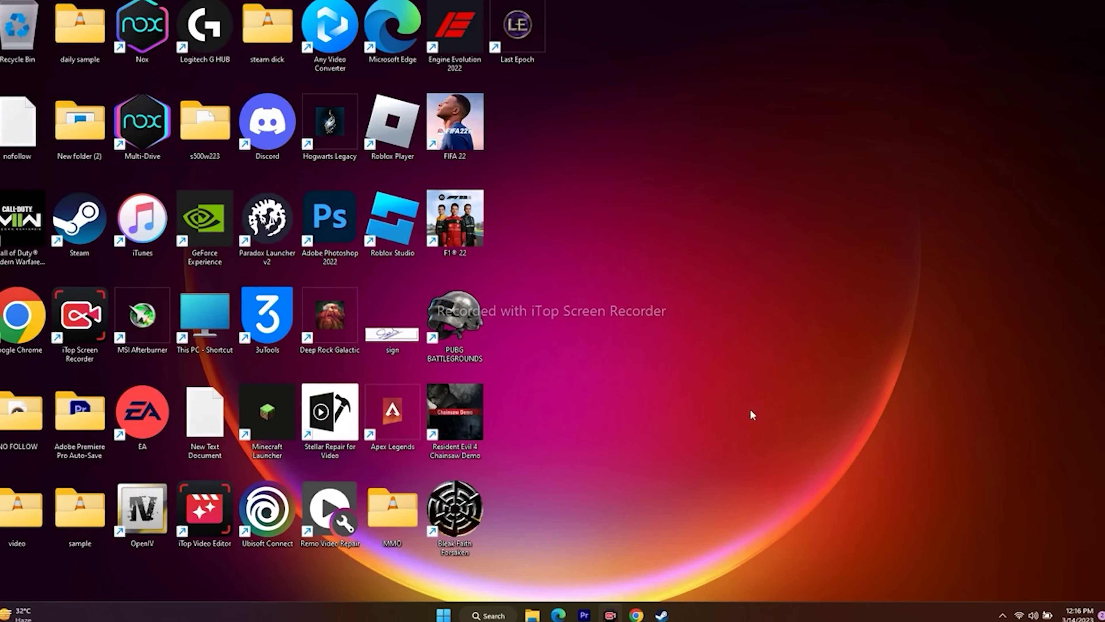
- Switch to Steam, open the properties of Last Epoch and enter -dx11 as its launch option
click(661, 614)
right_click(61, 419)
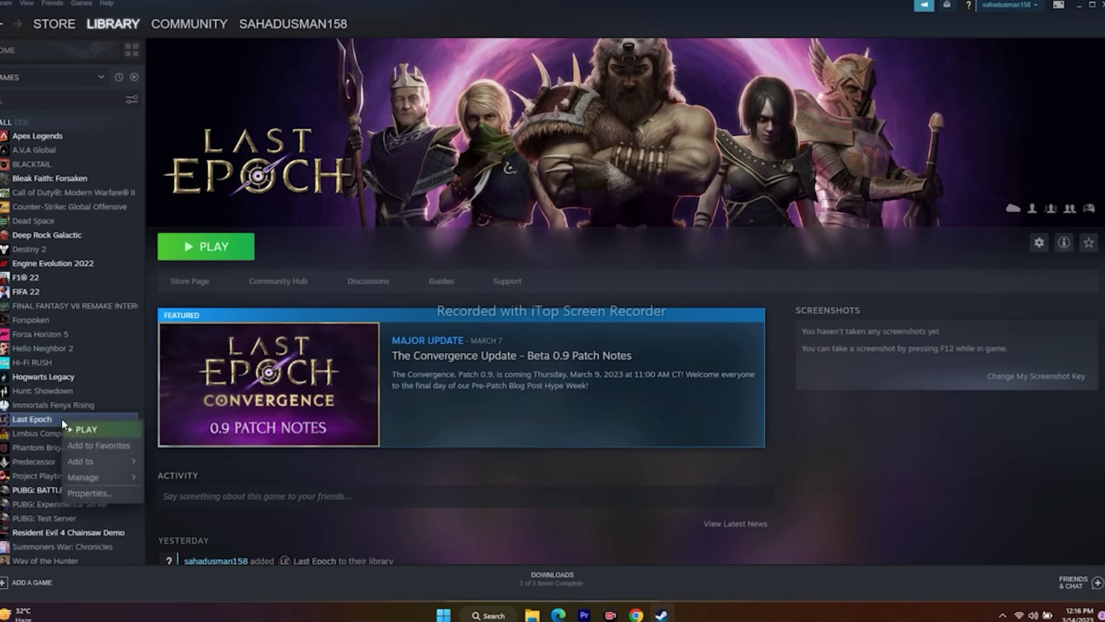
click(87, 492)
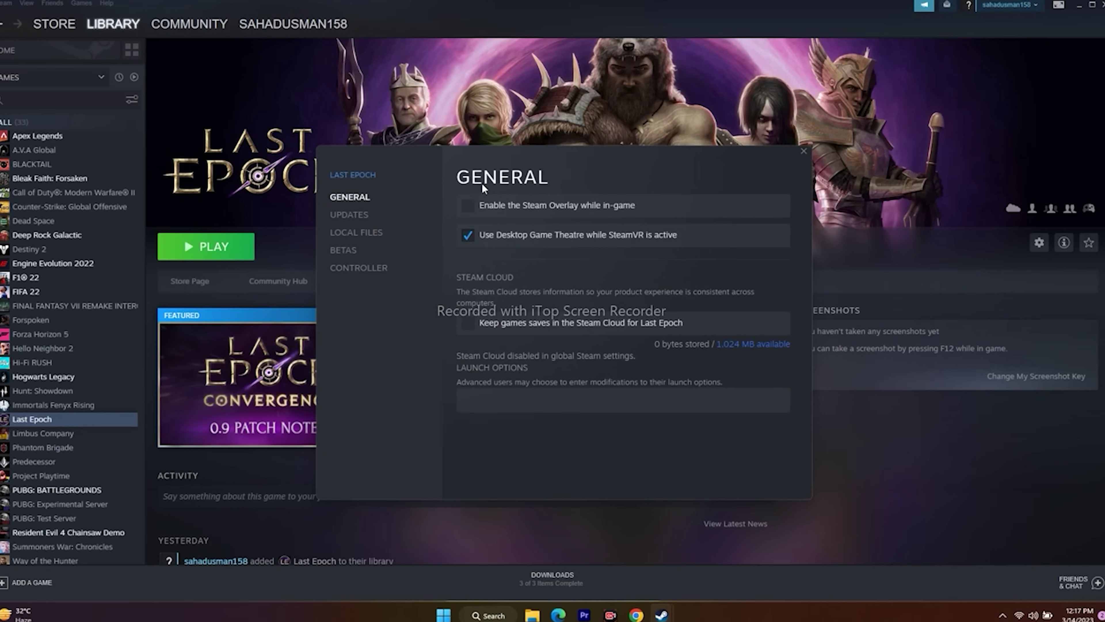
click(489, 398)
text(-dx11)
- Change Last Epoch's launch option to -dx12, highlight it, and close the properties
key(BackSpace)
text(2)
drag(496, 399, 455, 403)
click(804, 151)
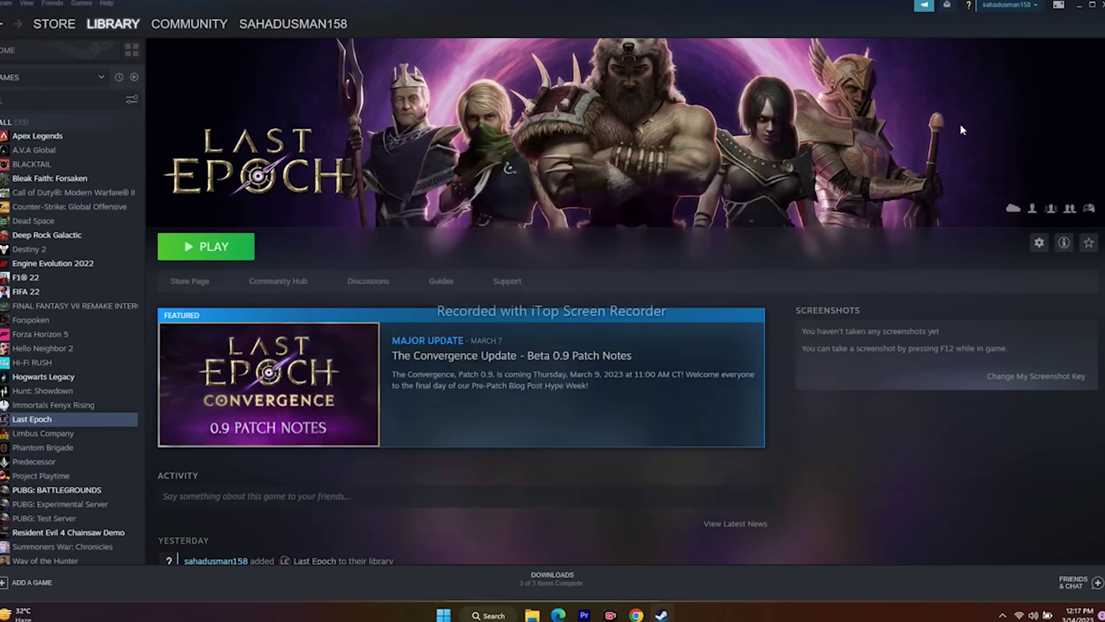
- Minimize Steam, switch to Task Manager in a maximized window, and end the Discord background process
click(1081, 8)
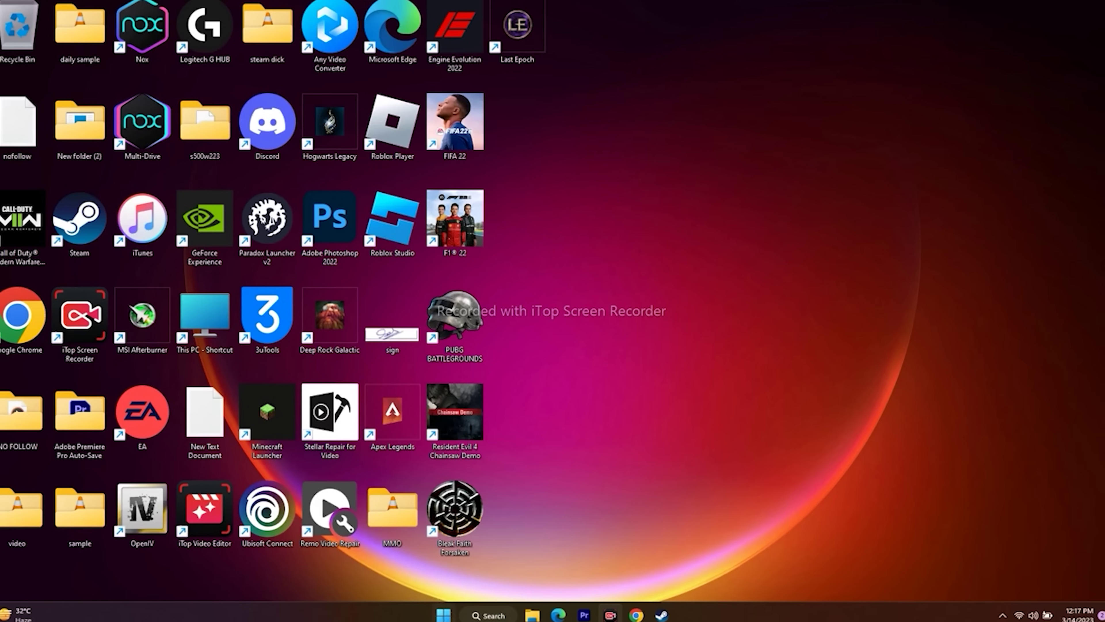
right_click(444, 615)
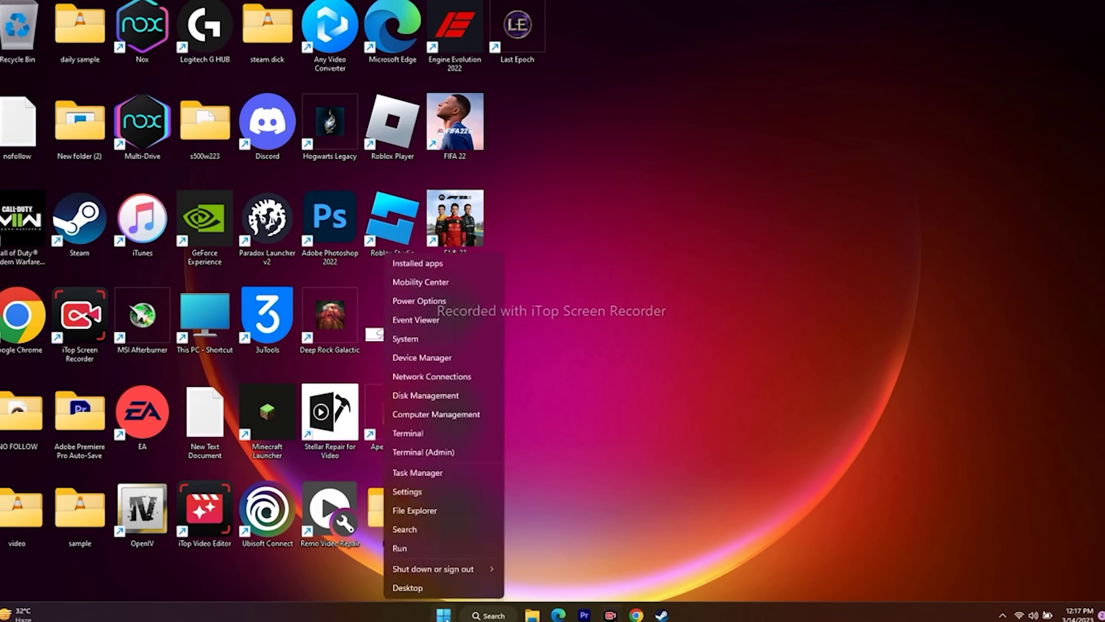
click(420, 478)
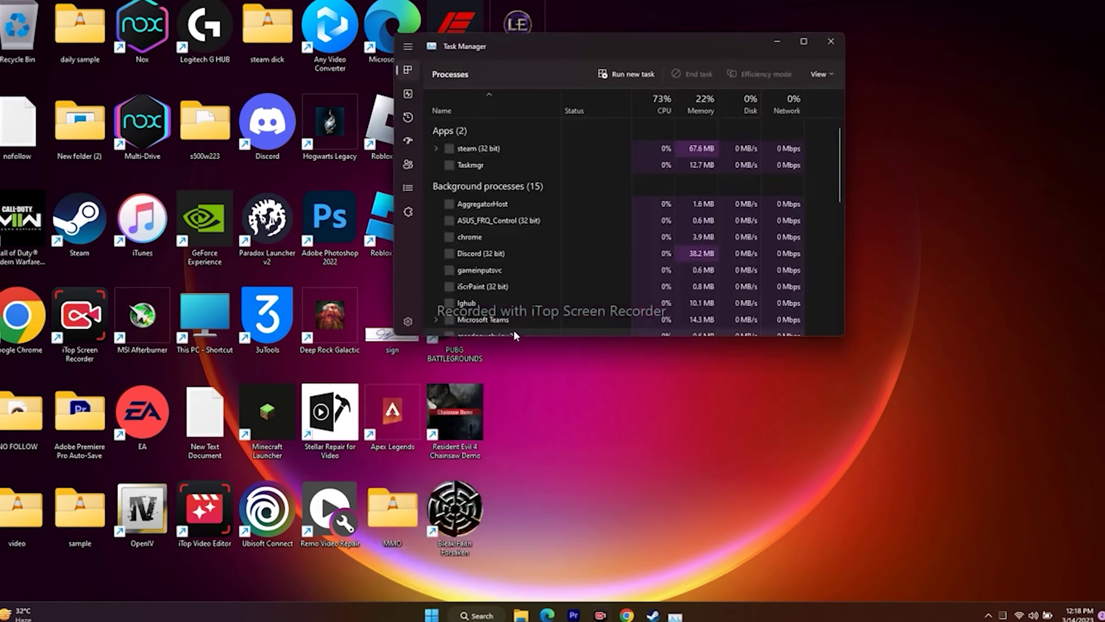
double_click(803, 38)
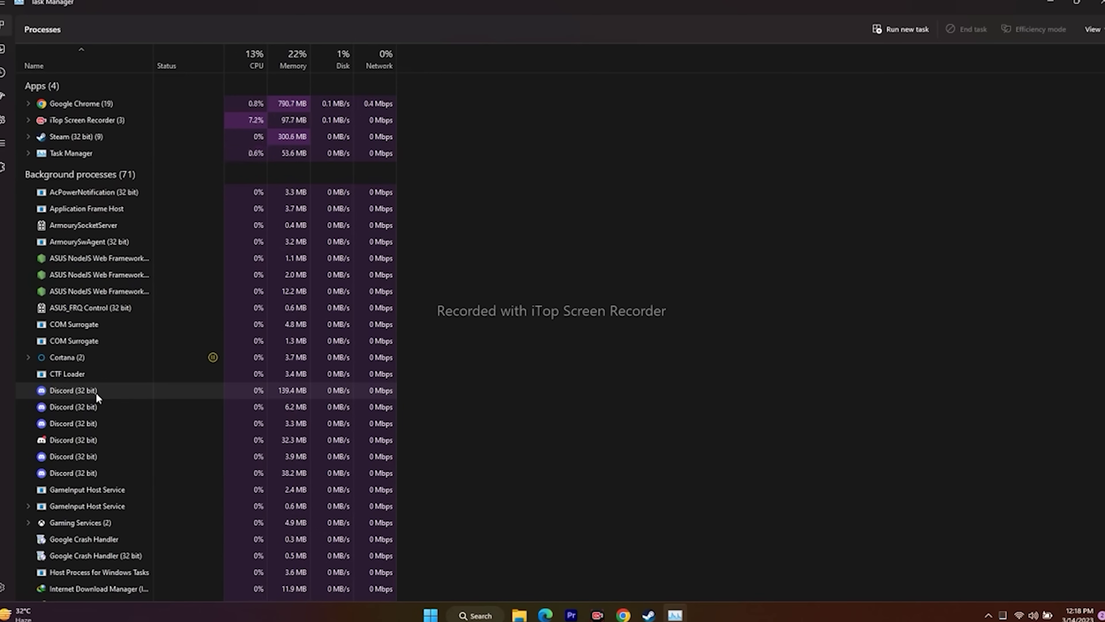
right_click(96, 394)
click(127, 405)
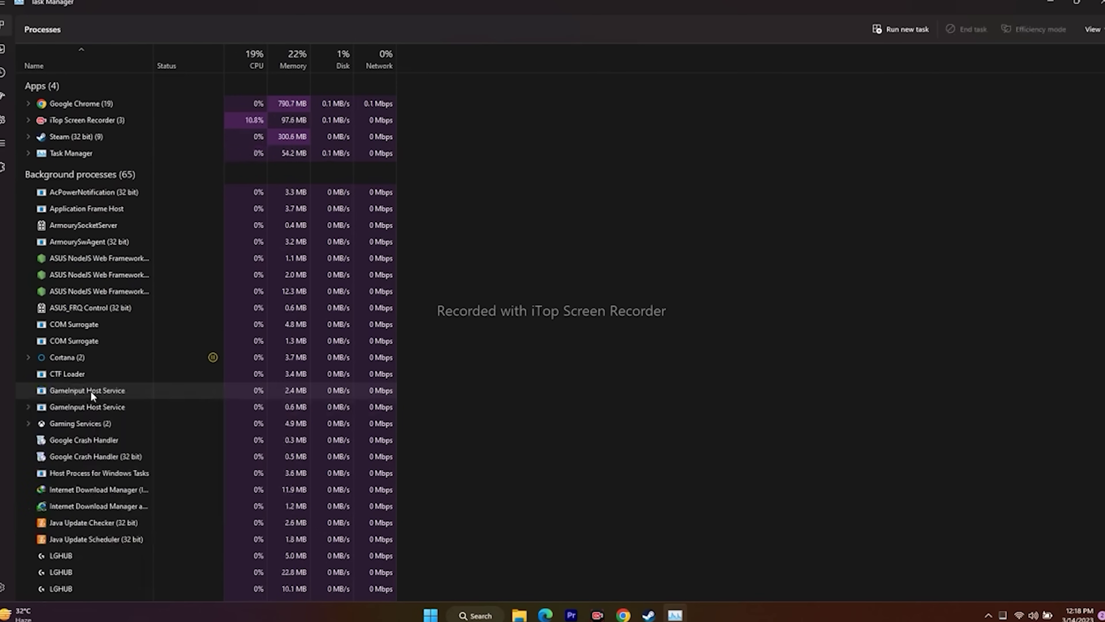
- Review the remaining background processes around GameInput Host Service, and close Task Manager
right_click(91, 390)
click(611, 425)
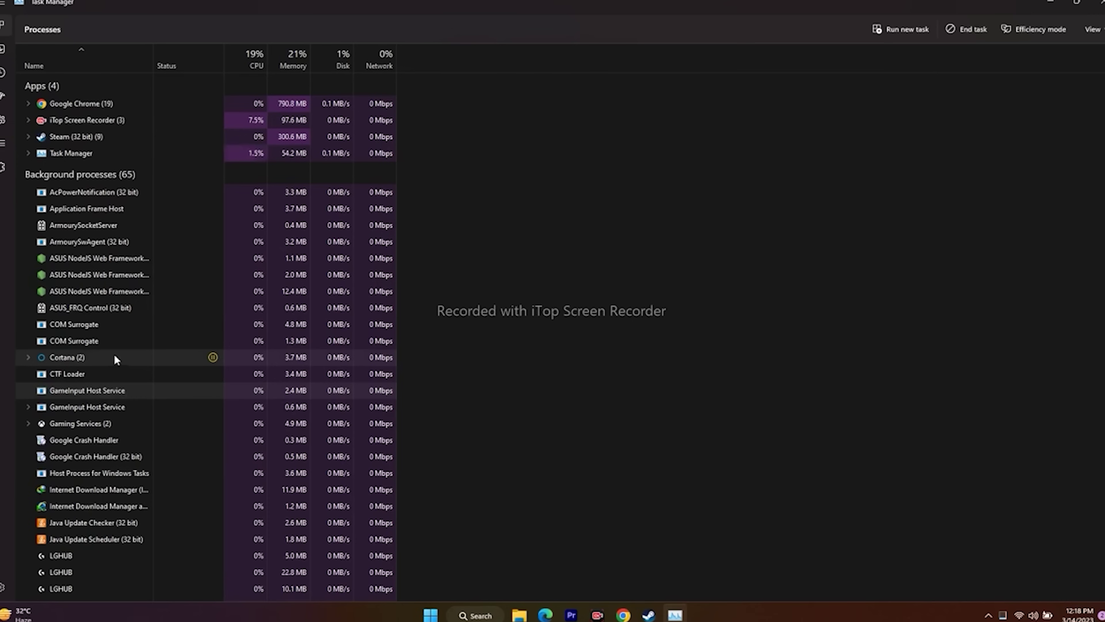
scroll(103, 377, down, 1)
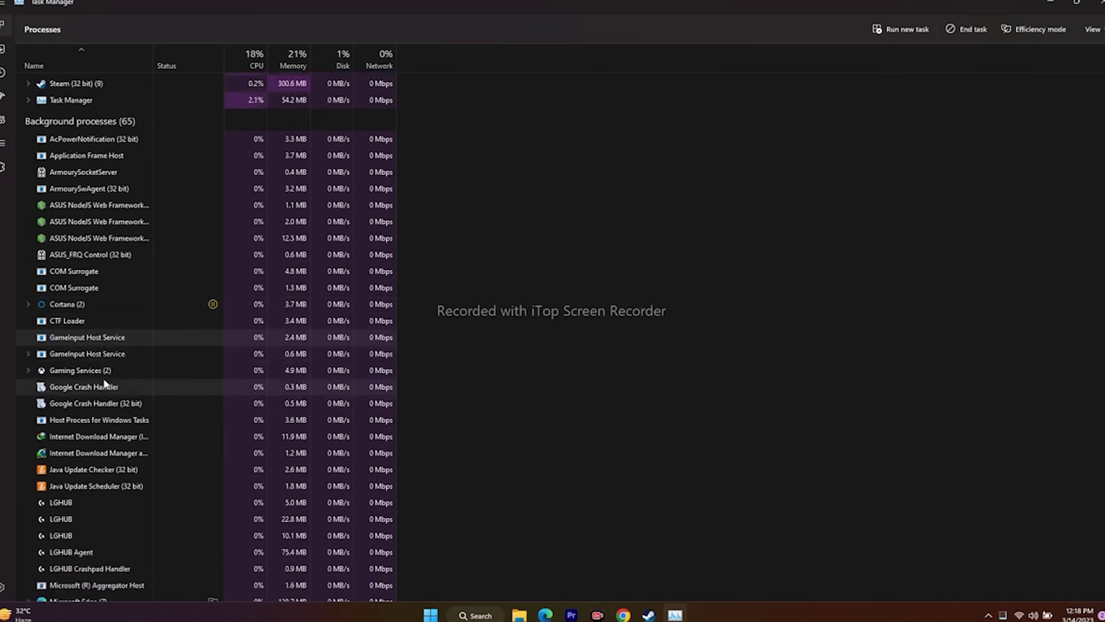
scroll(104, 383, up, 1)
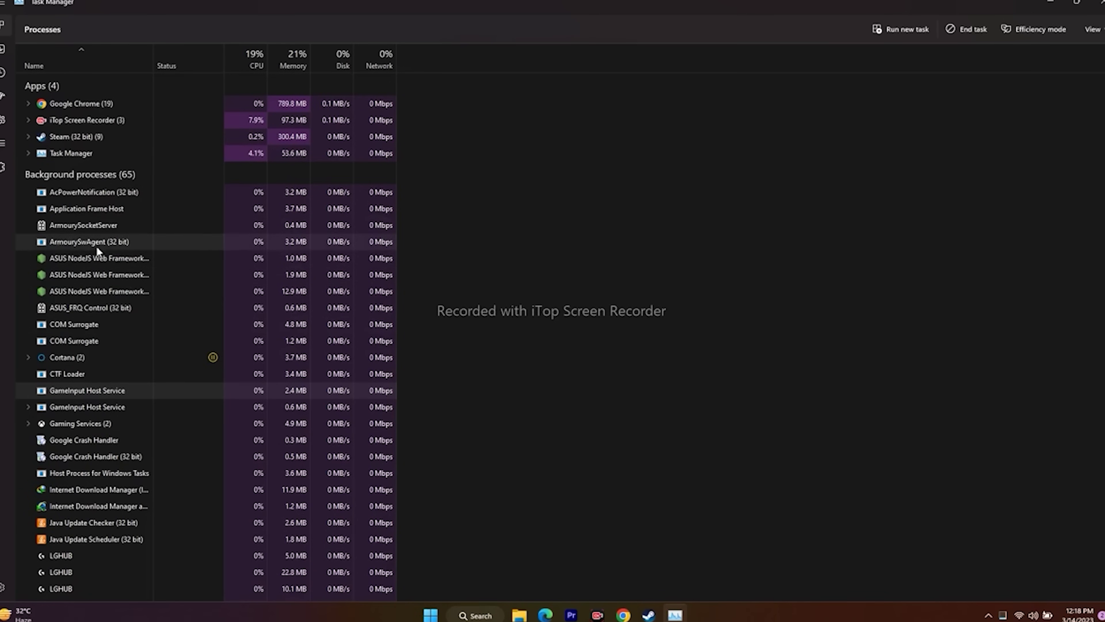
click(1099, 2)
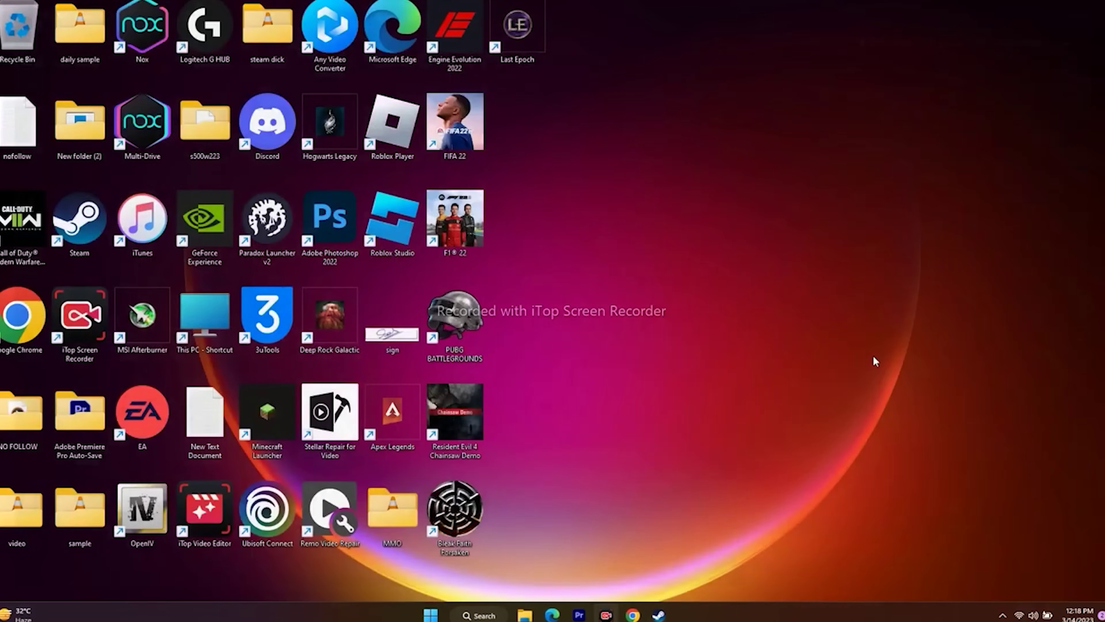
- Bring up Steam briefly and minimize it, and search Windows for "gra" to open Graphics settings
click(662, 615)
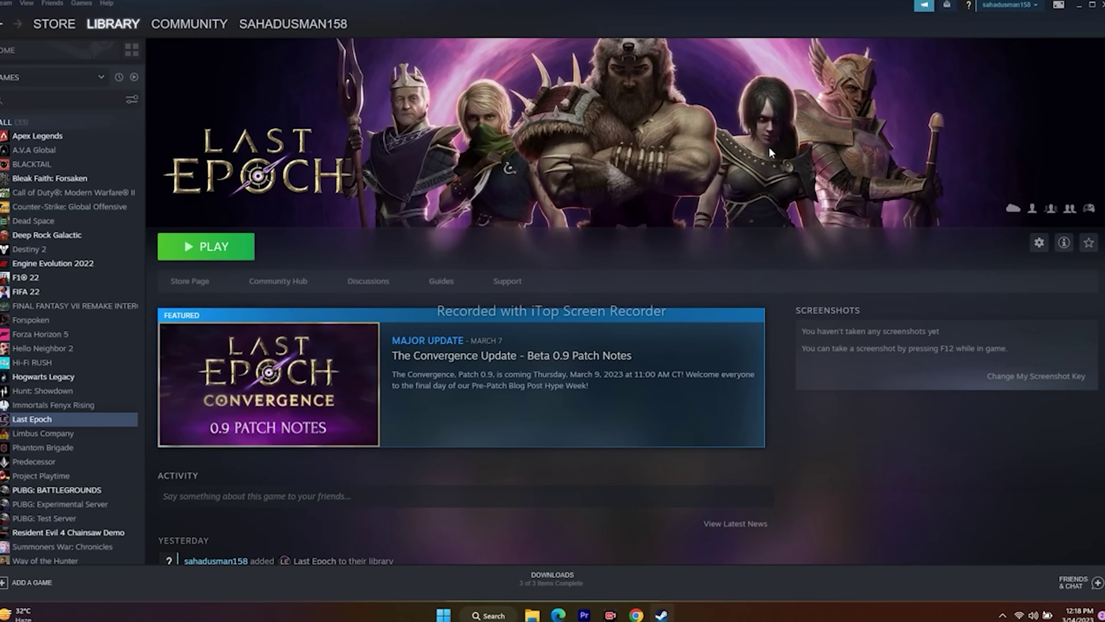
click(1079, 6)
click(485, 613)
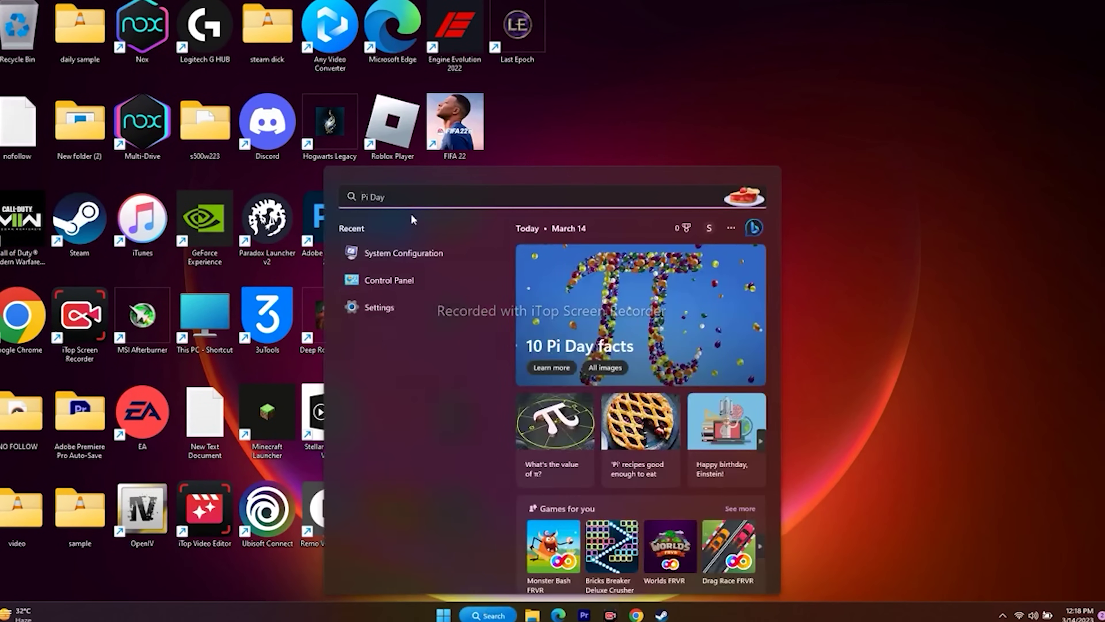
text(gra)
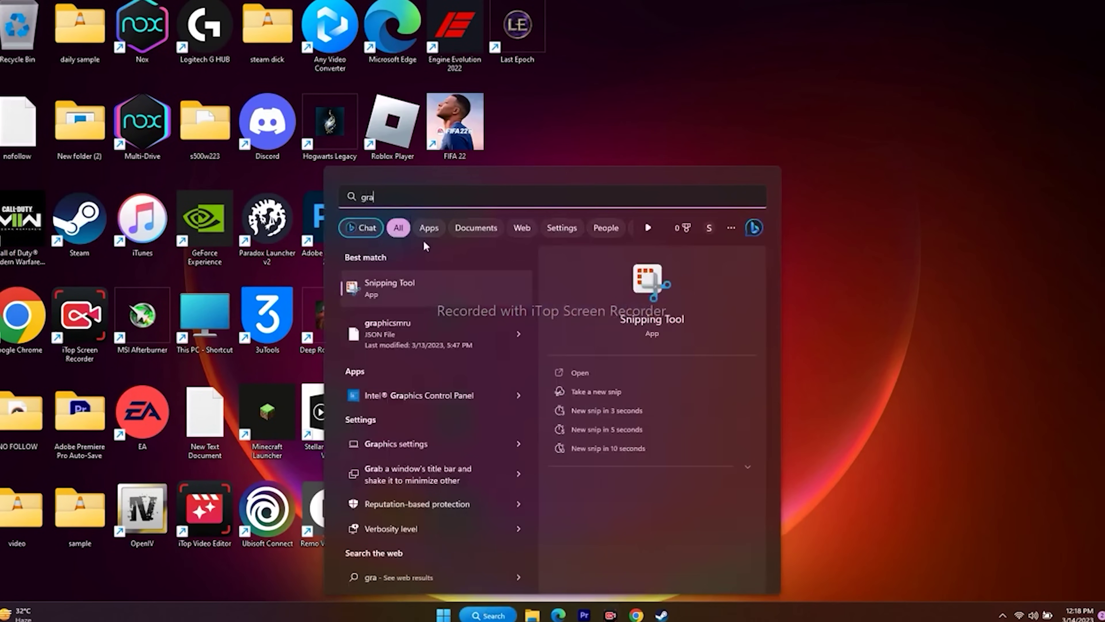
click(424, 444)
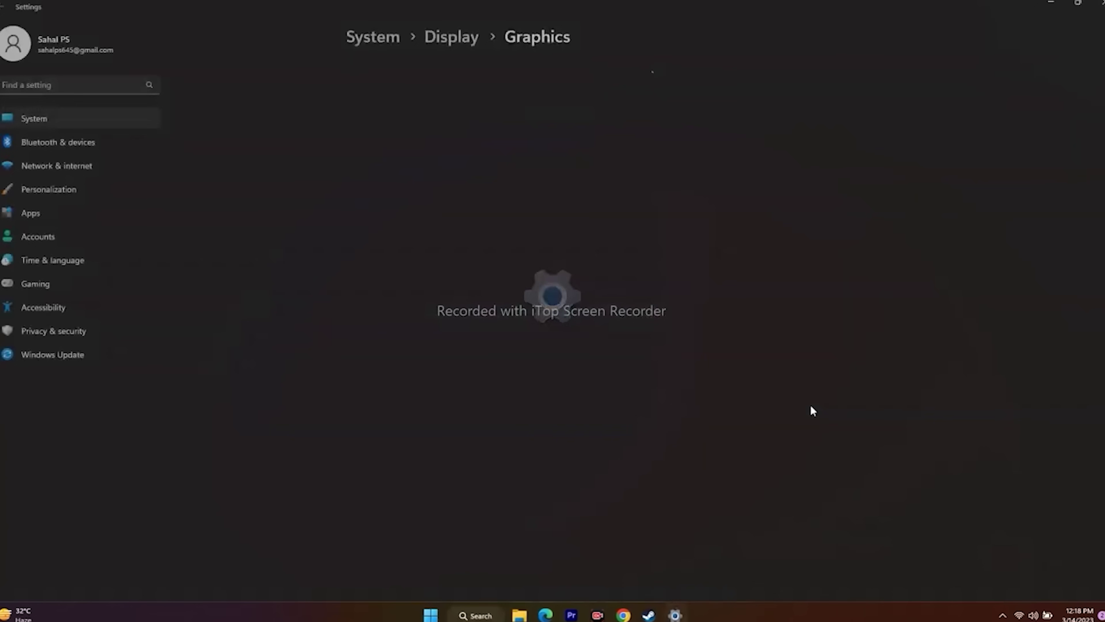
- Look through the apps listed under the custom graphics options and return to the start of the page
scroll(743, 371, down, 4)
scroll(743, 371, down, 2)
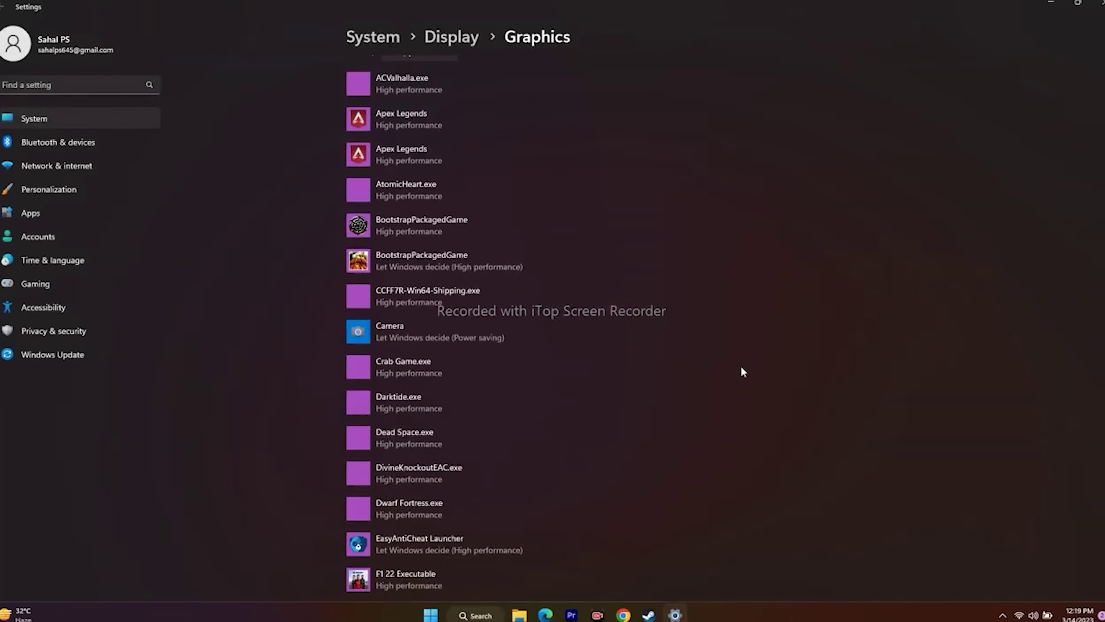
scroll(741, 365, up, 2)
scroll(635, 279, down, 1)
scroll(635, 279, down, 1)
scroll(633, 275, down, 8)
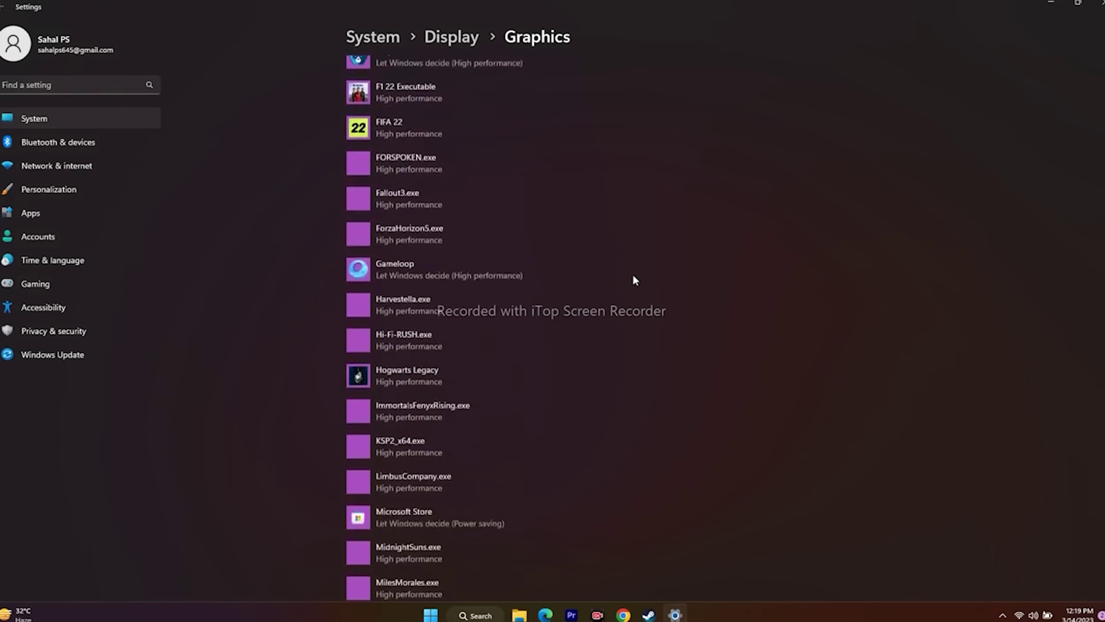
scroll(632, 277, up, 7)
scroll(632, 279, up, 5)
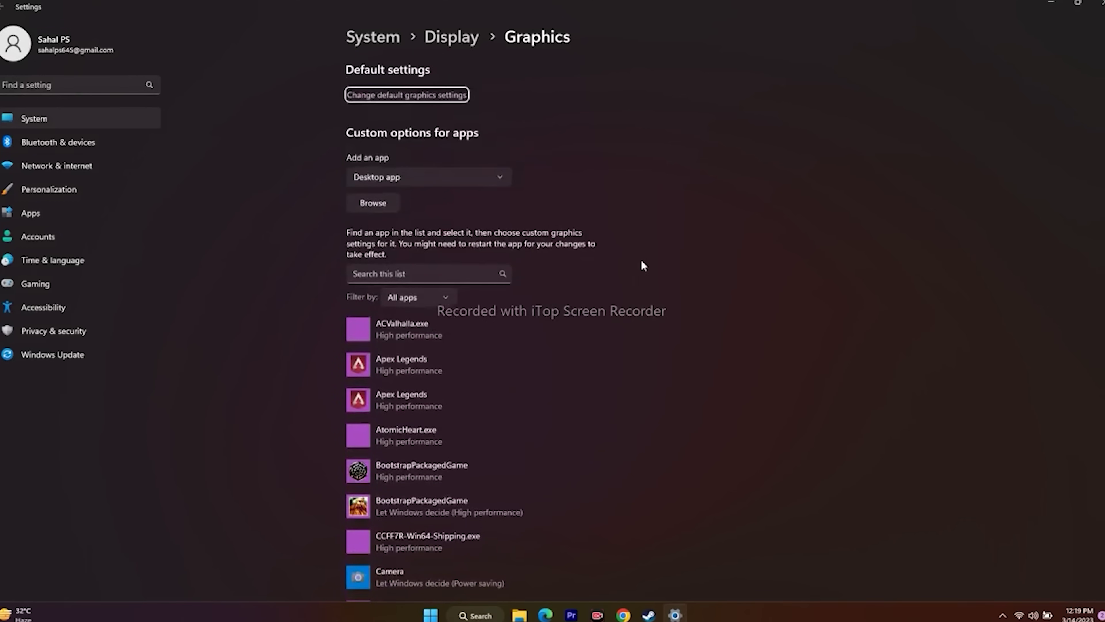
- Start adding a desktop app to the custom graphics options and browse to C:\Program Files (x86)\Steam\steamapps\common
click(373, 198)
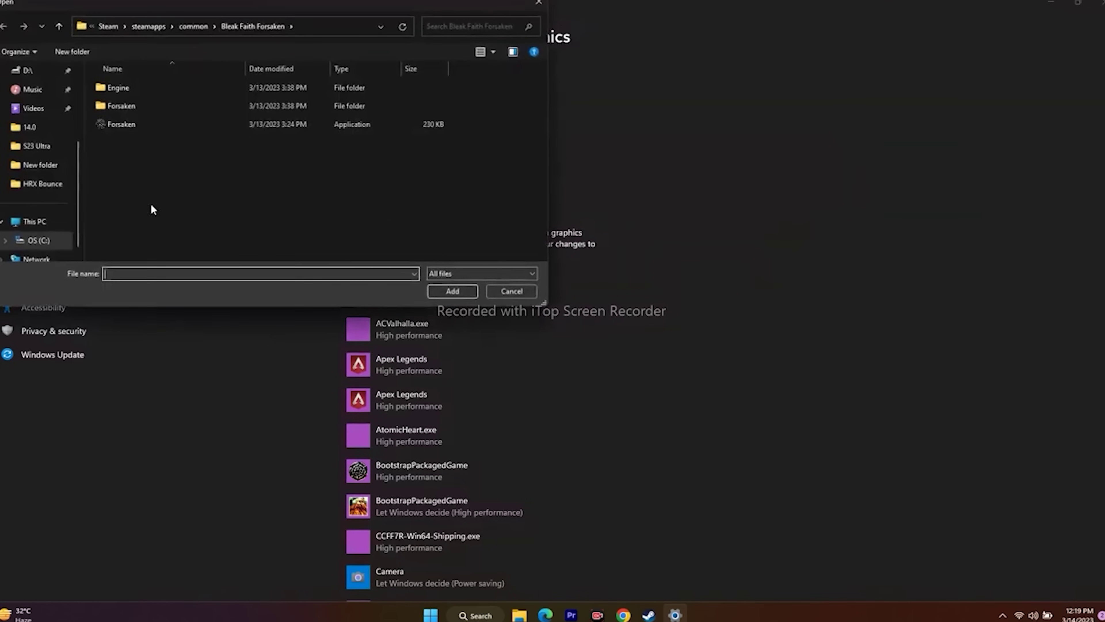
click(37, 222)
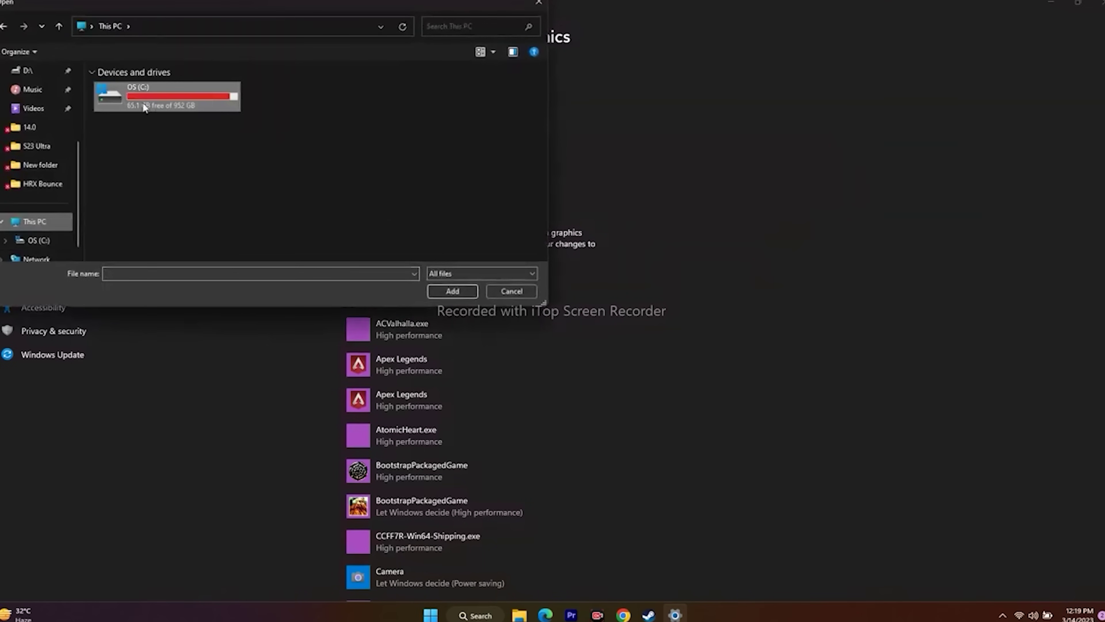
double_click(160, 95)
scroll(161, 174, down, 7)
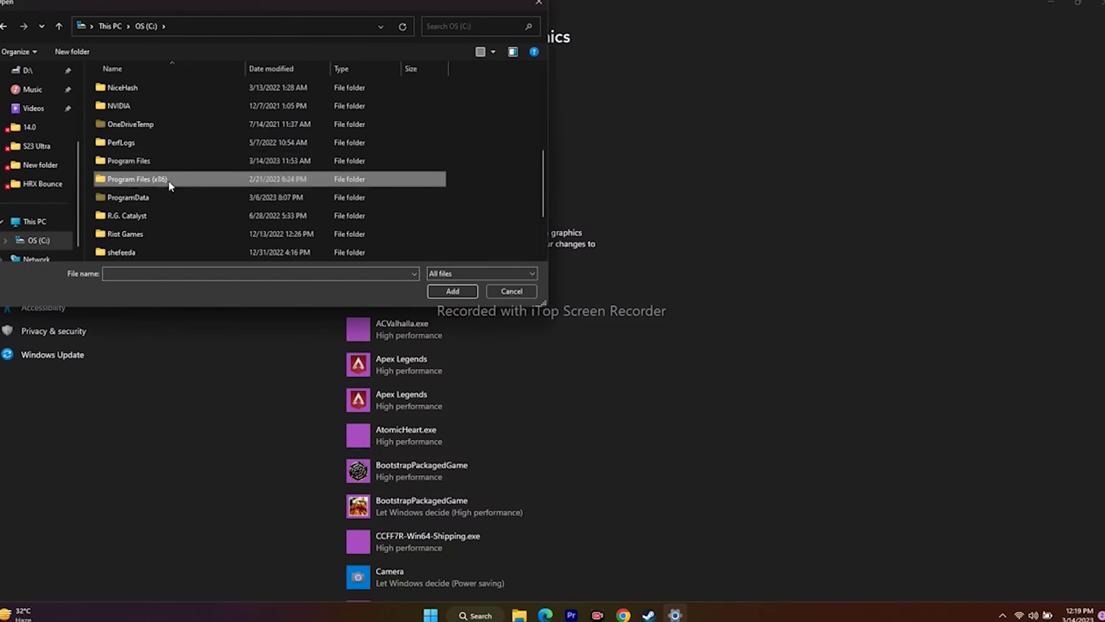
double_click(137, 179)
scroll(168, 185, down, 5)
scroll(167, 181, down, 8)
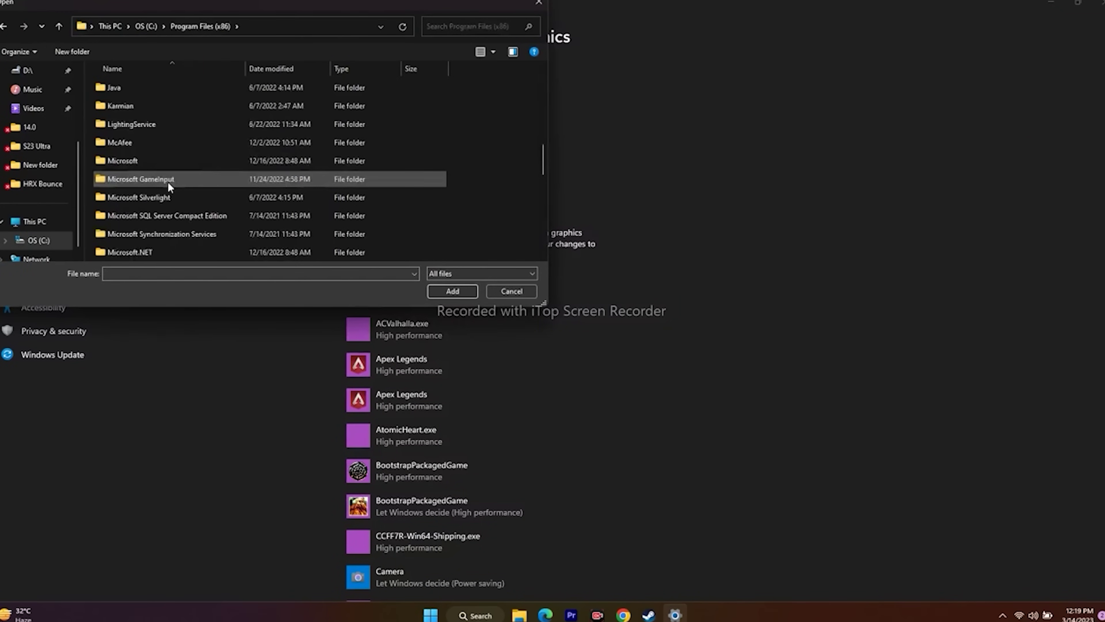
double_click(117, 252)
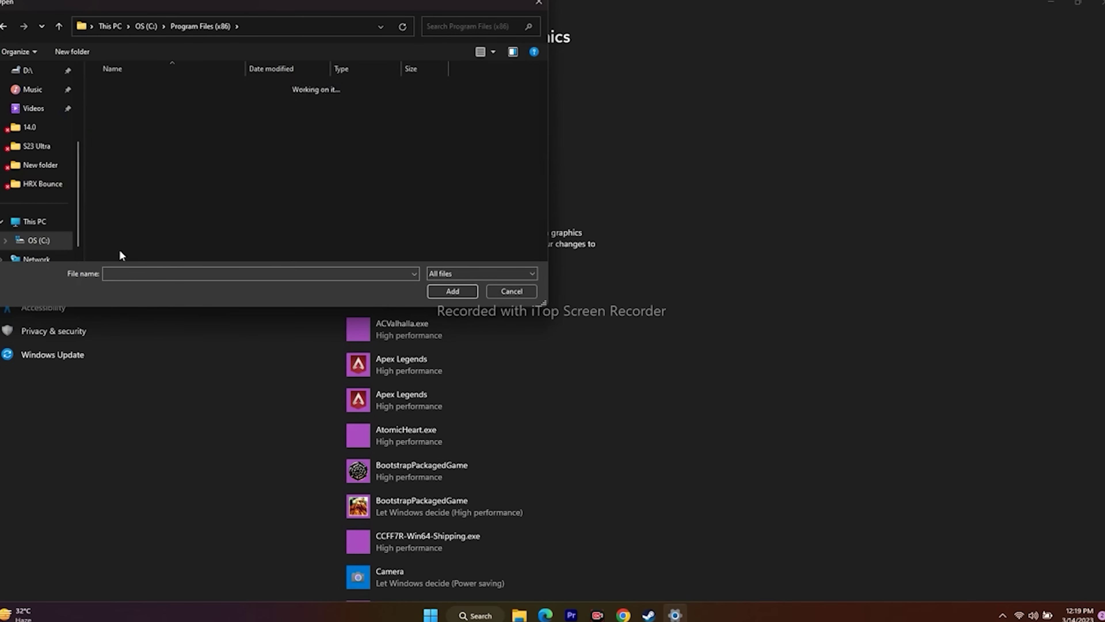
scroll(147, 132, down, 4)
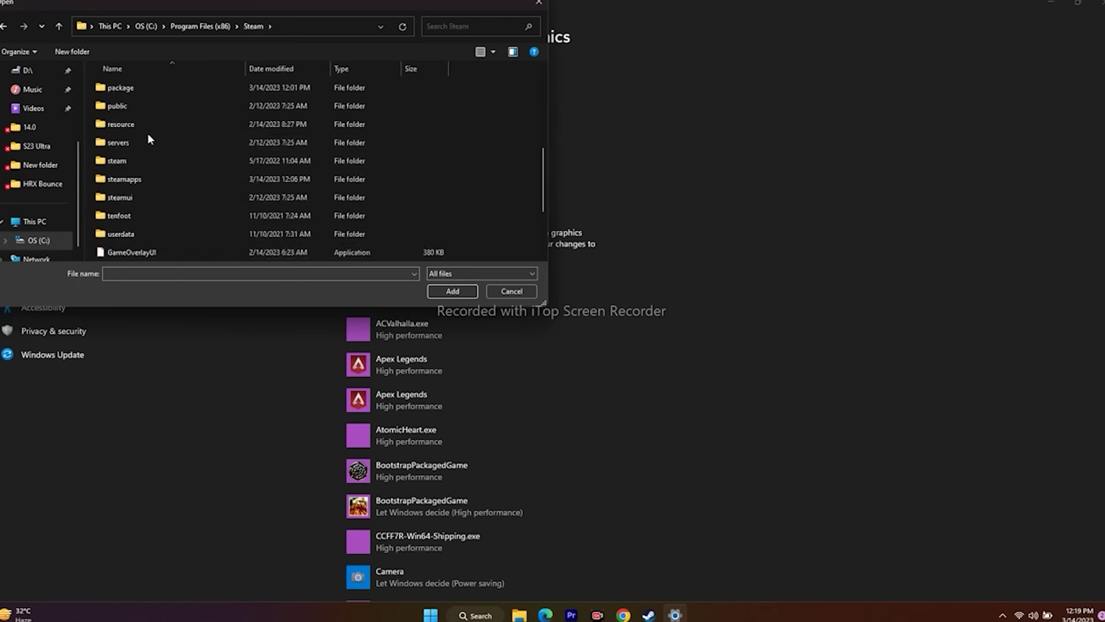
double_click(144, 182)
double_click(143, 89)
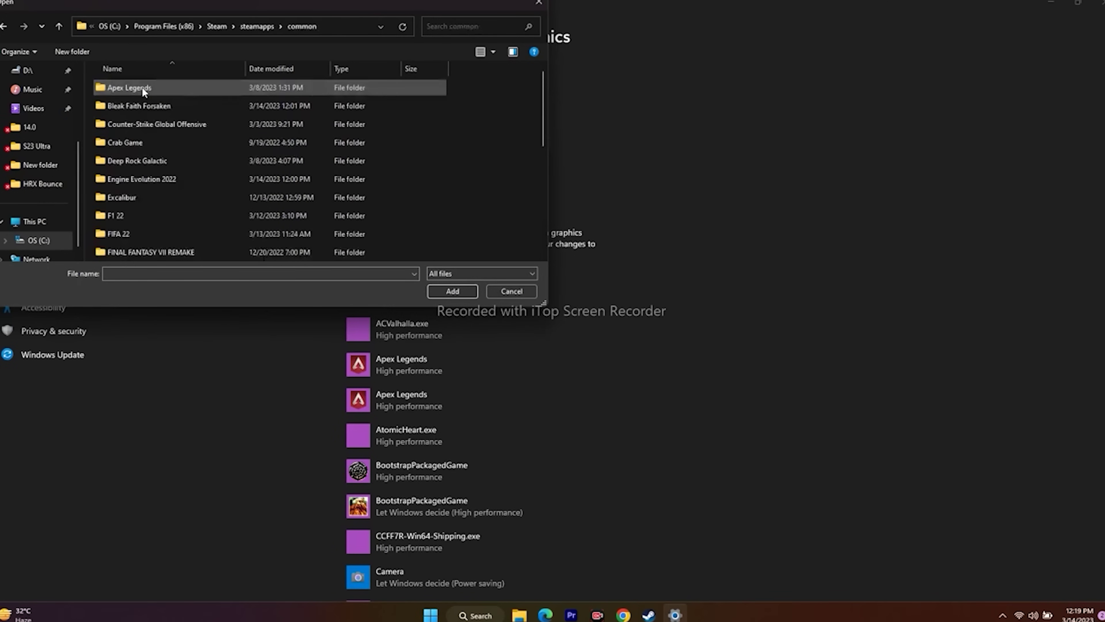
- Add the Last Epoch application from the Last Epoch folder to the custom graphics list
scroll(154, 145, down, 2)
scroll(154, 146, up, 2)
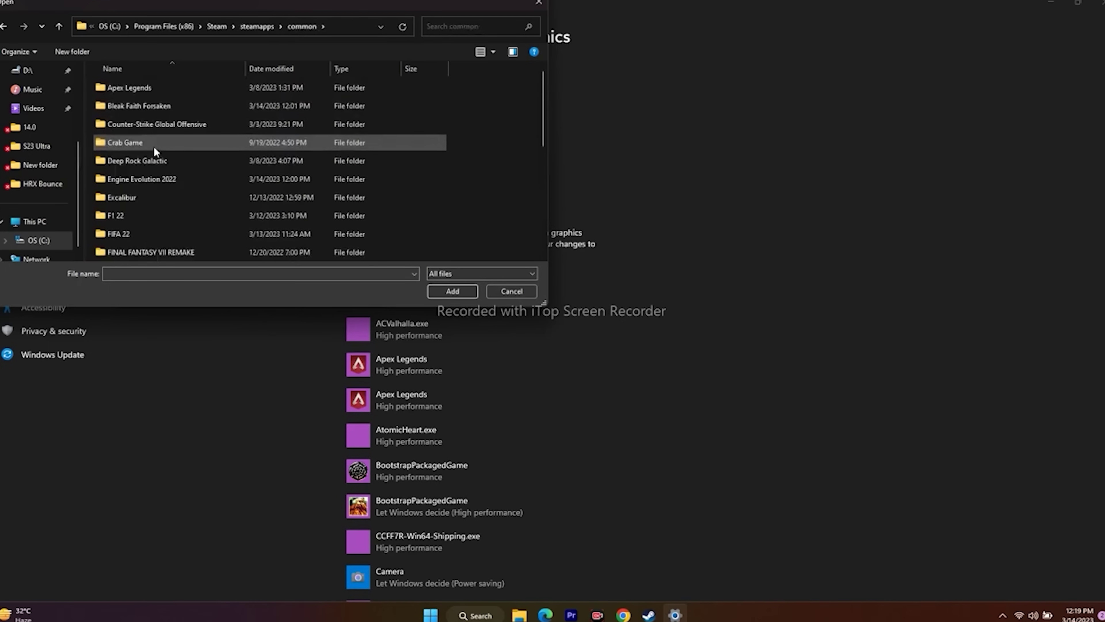
scroll(150, 151, down, 2)
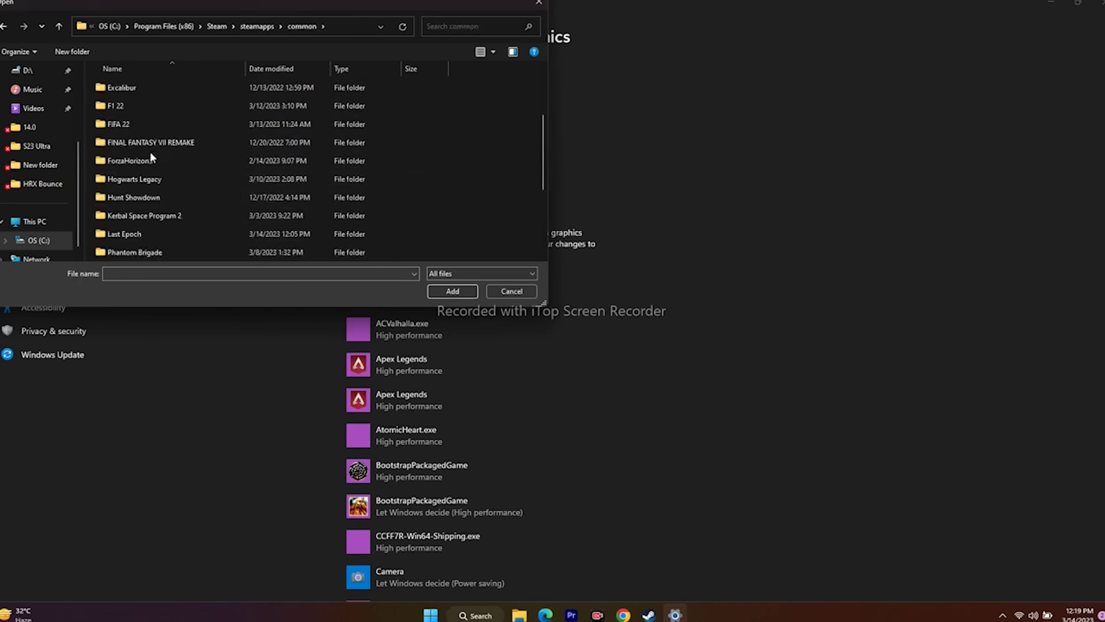
double_click(140, 235)
click(151, 106)
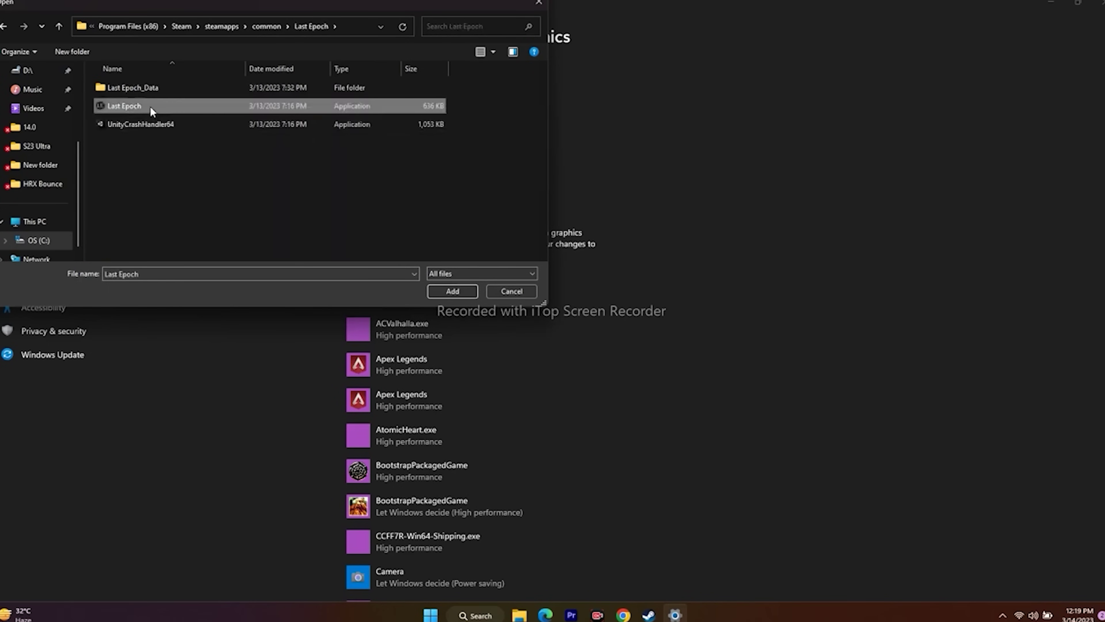
click(468, 292)
- Set Last Epoch's graphics preference to High performance, save it, and close the Settings window
scroll(749, 296, down, 10)
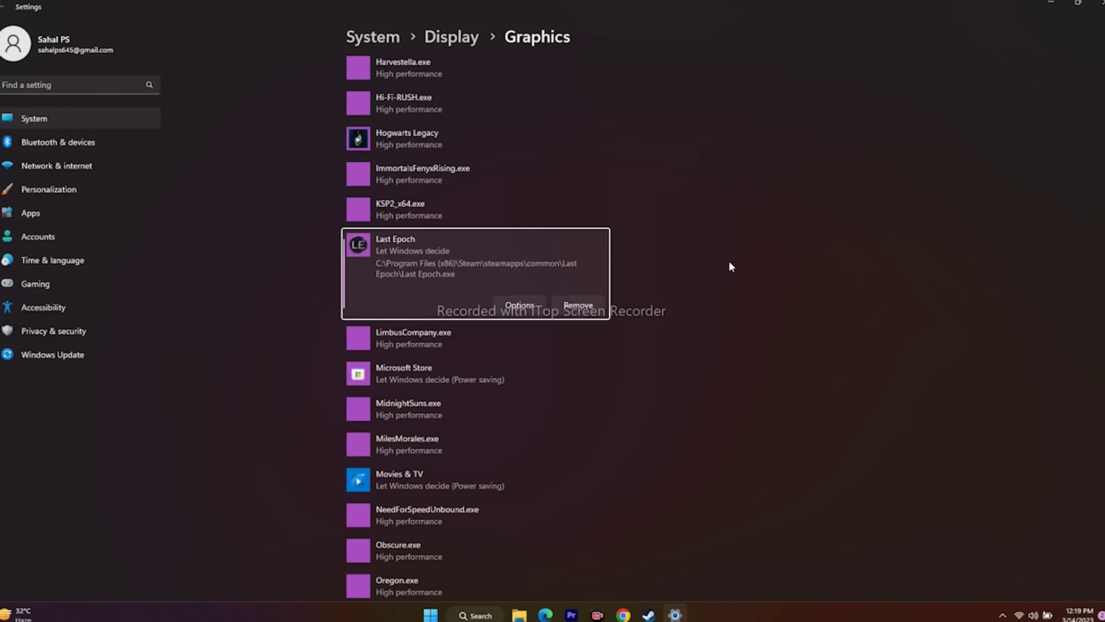
click(510, 301)
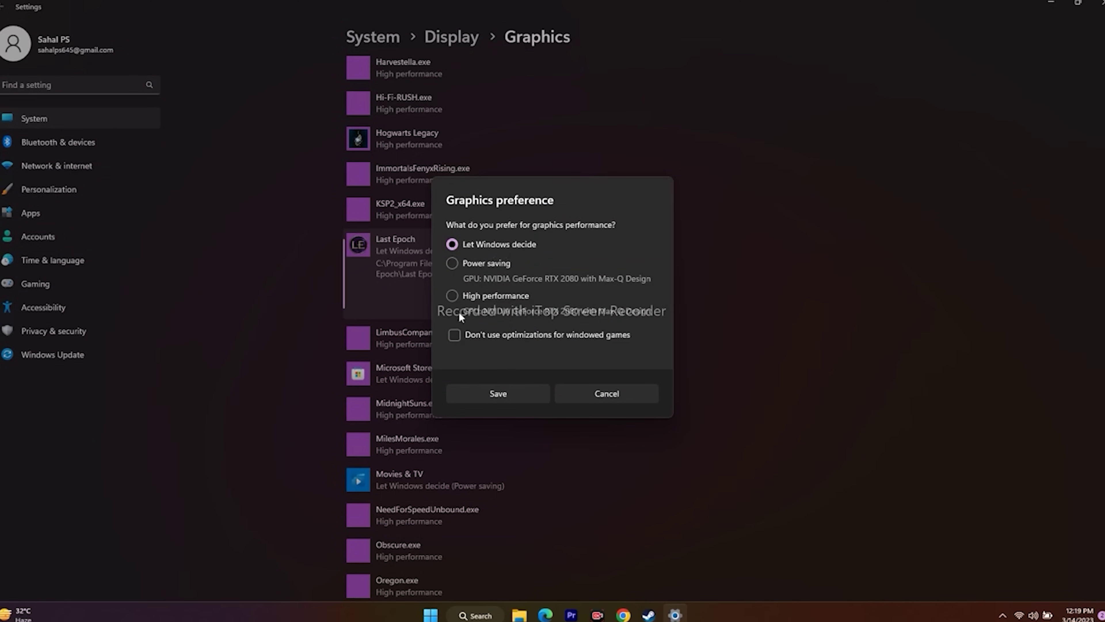
click(452, 296)
click(506, 394)
click(1098, 4)
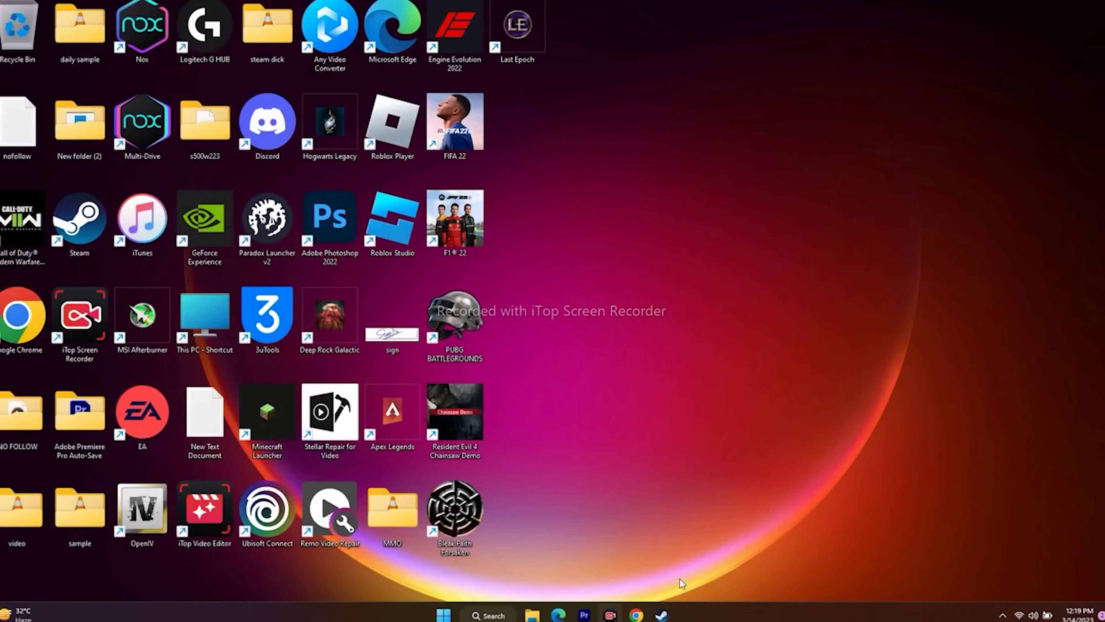
- Show and minimize Steam, find View advanced system settings through Windows search, and open its Performance Options
click(661, 615)
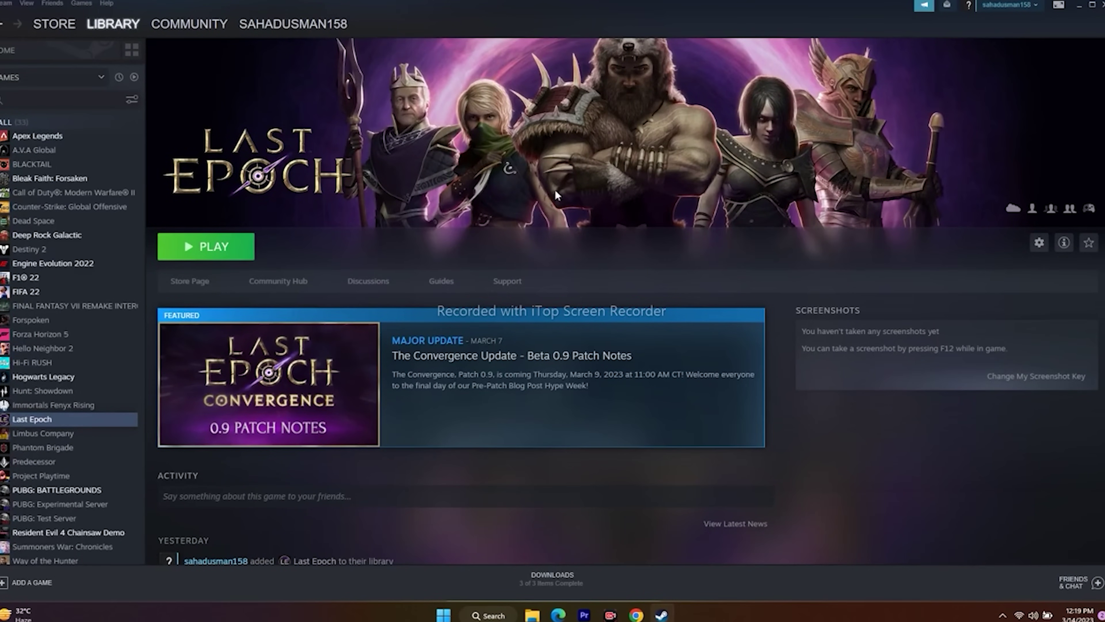
click(1079, 6)
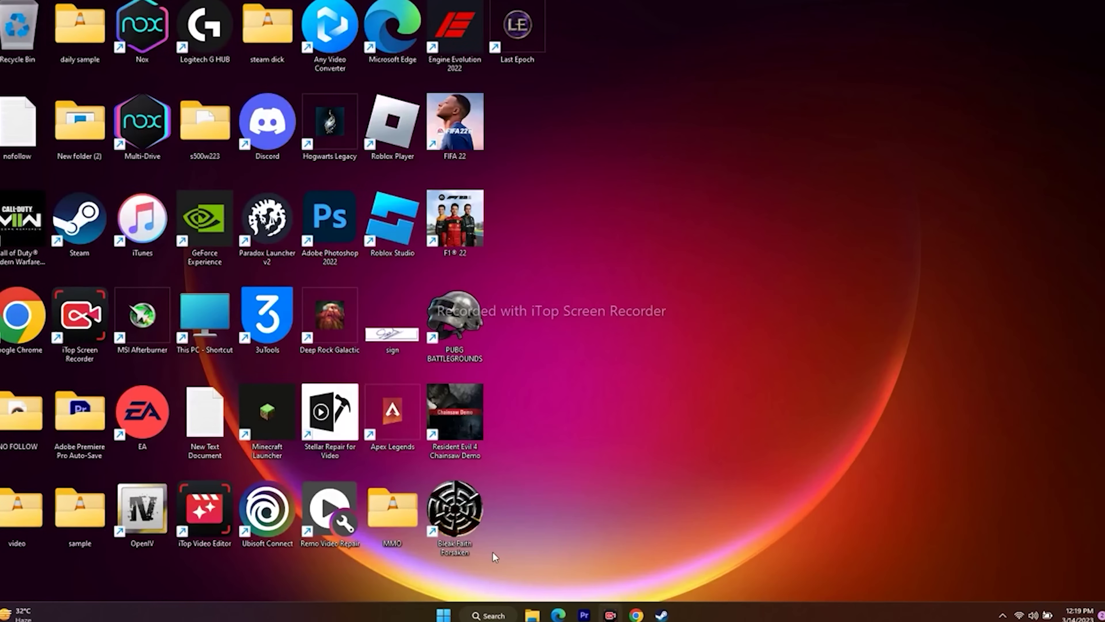
click(489, 615)
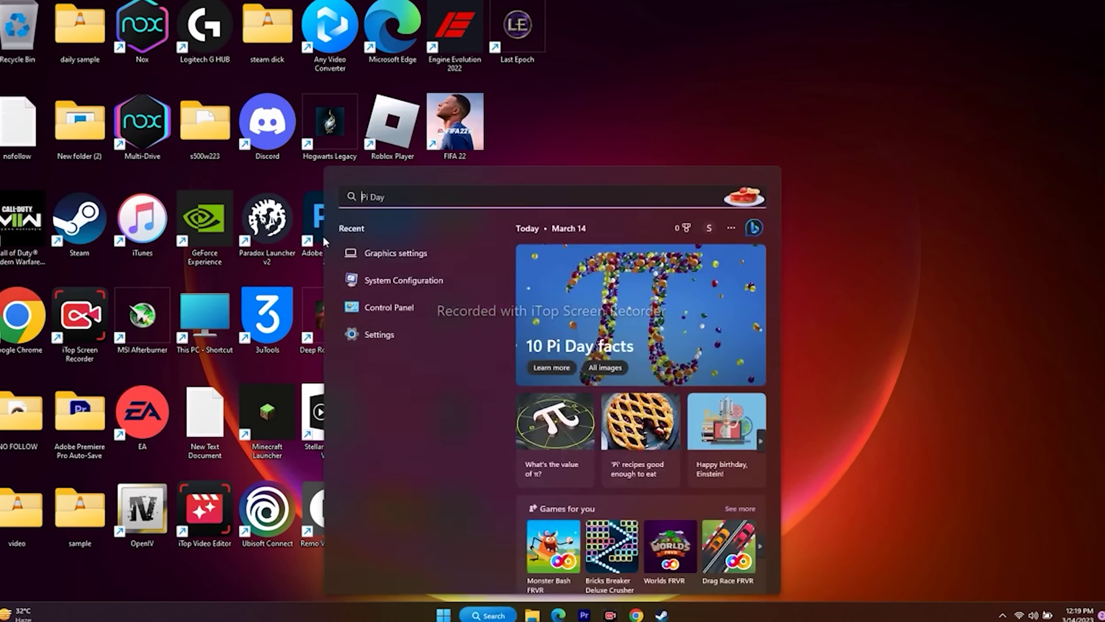
text(view advanced system settings)
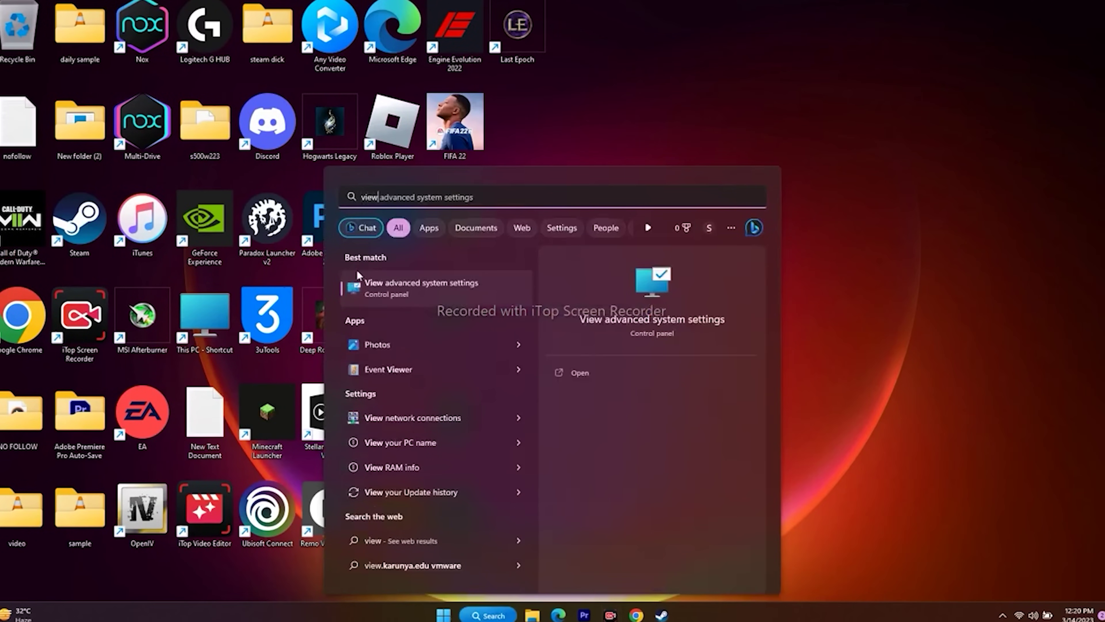
click(463, 286)
drag(222, 111, 926, 40)
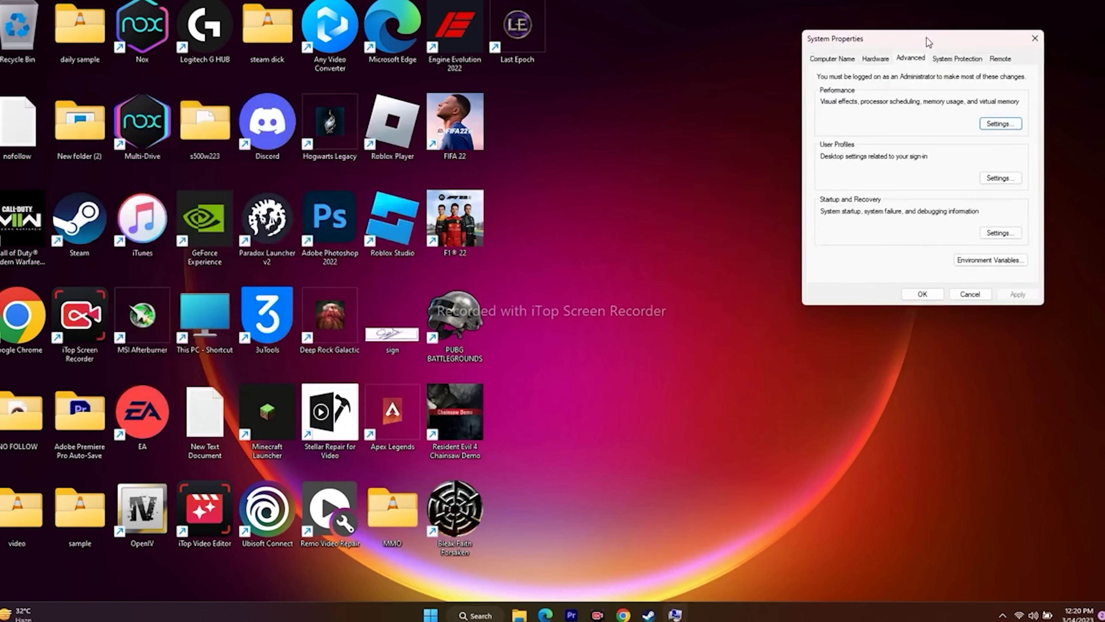
click(999, 128)
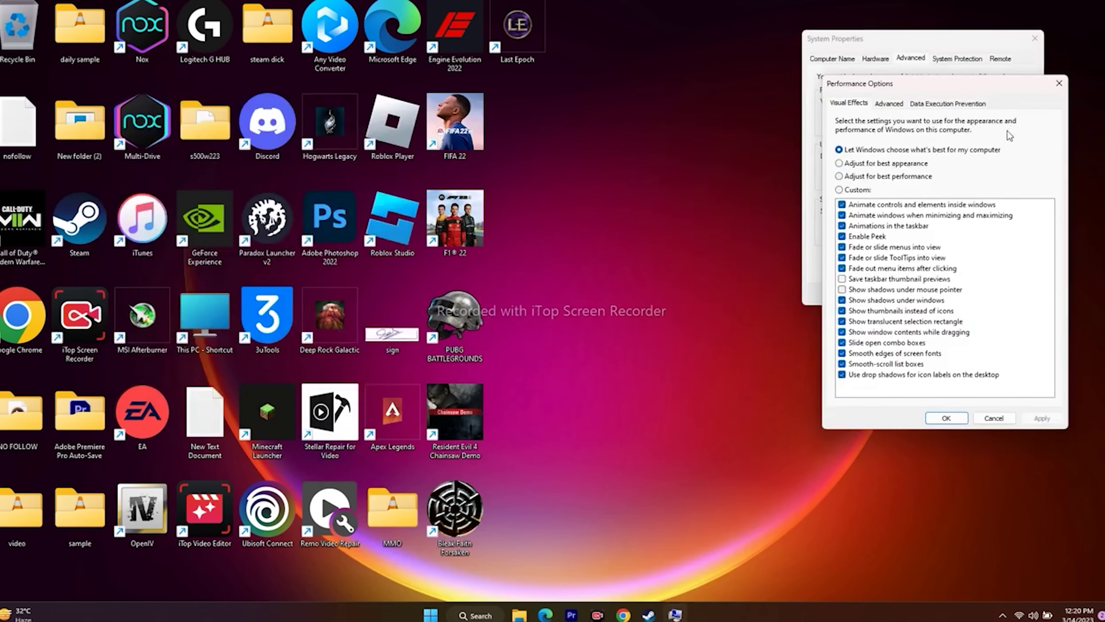
- Open the virtual memory settings and select a custom paging file size for drive C:, keeping automatic management off
click(889, 105)
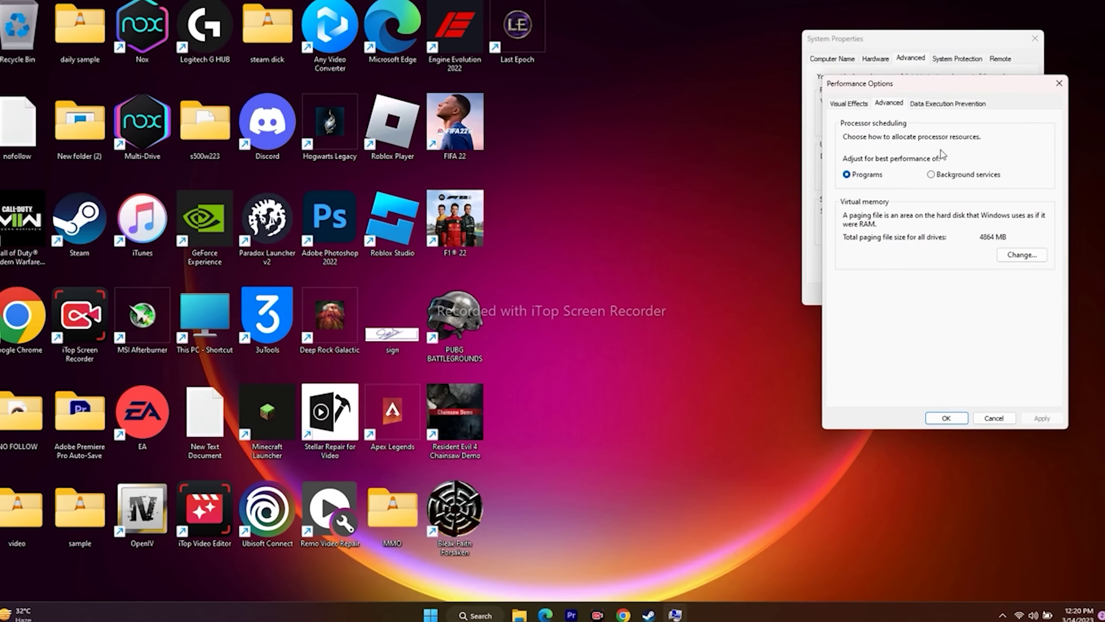
click(1005, 255)
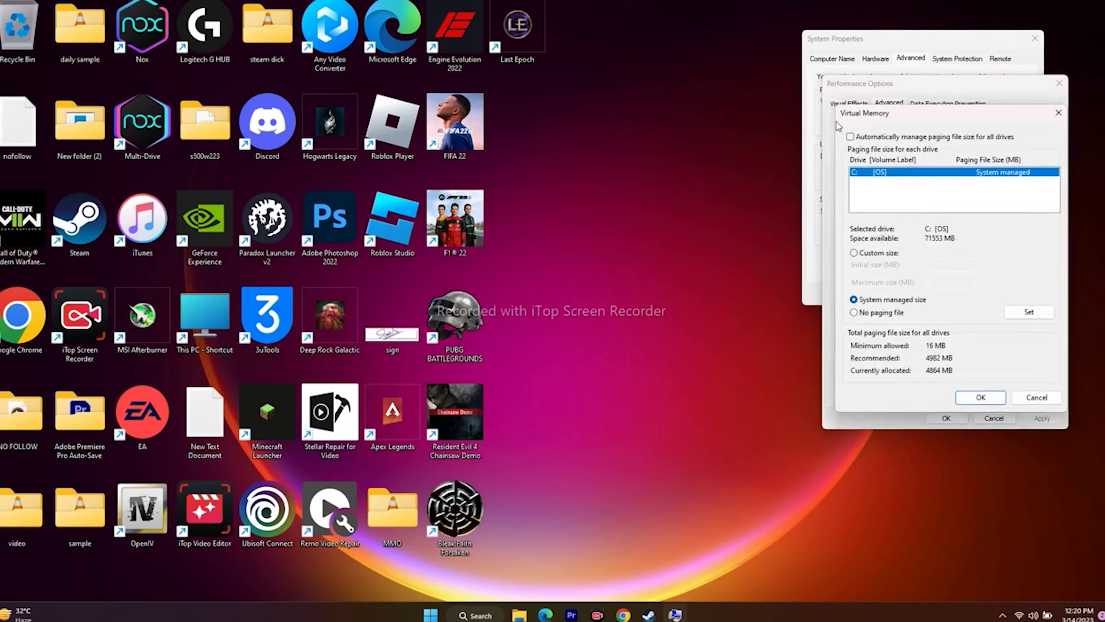
click(851, 137)
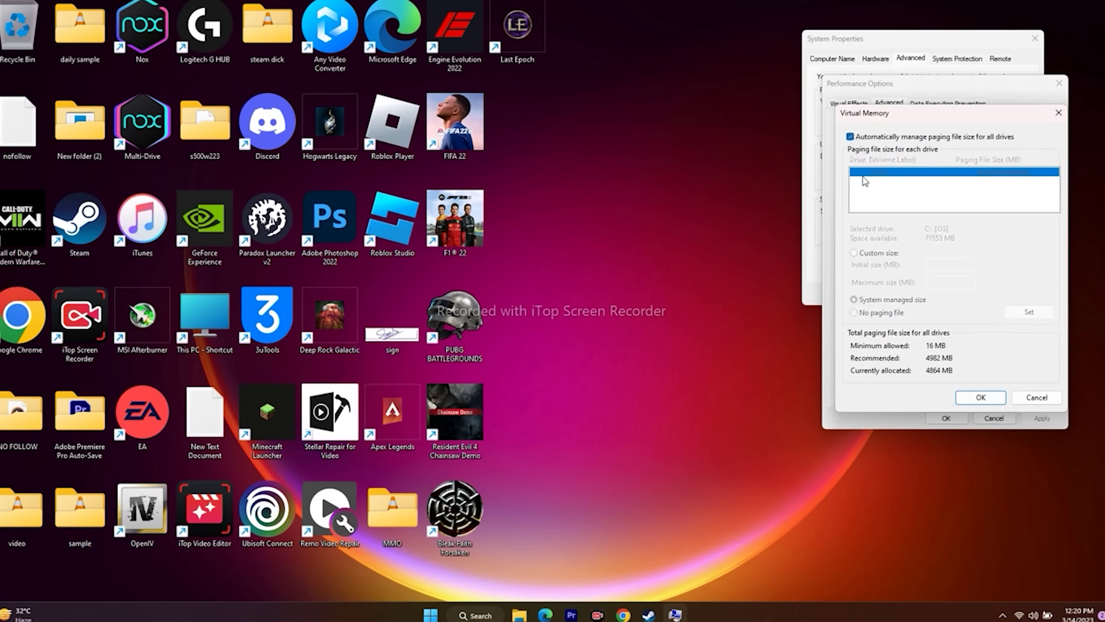
click(851, 137)
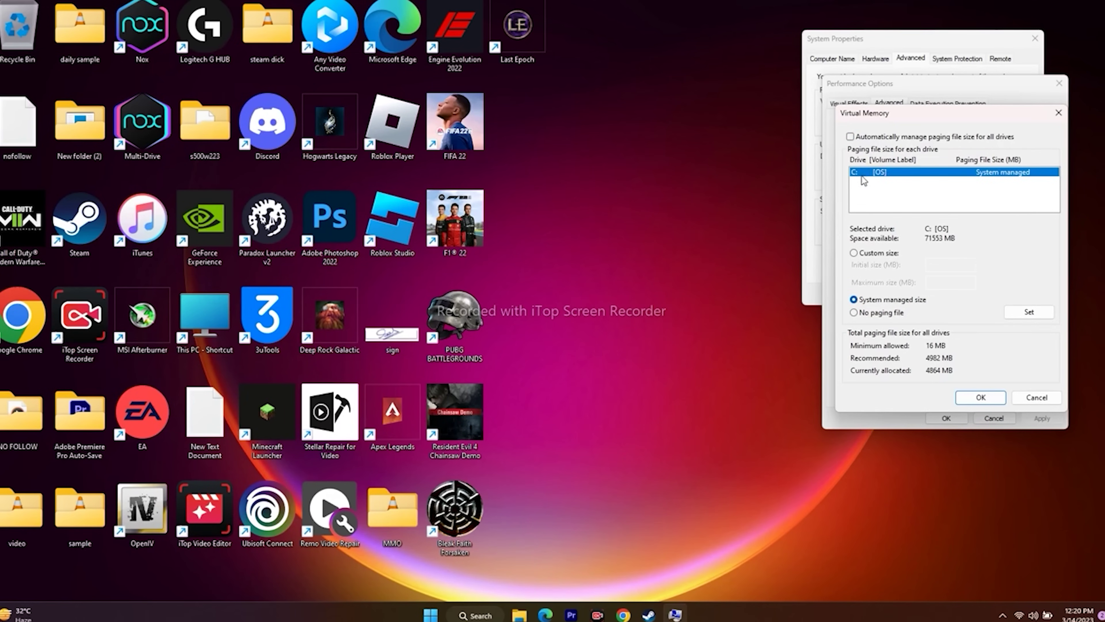
click(854, 253)
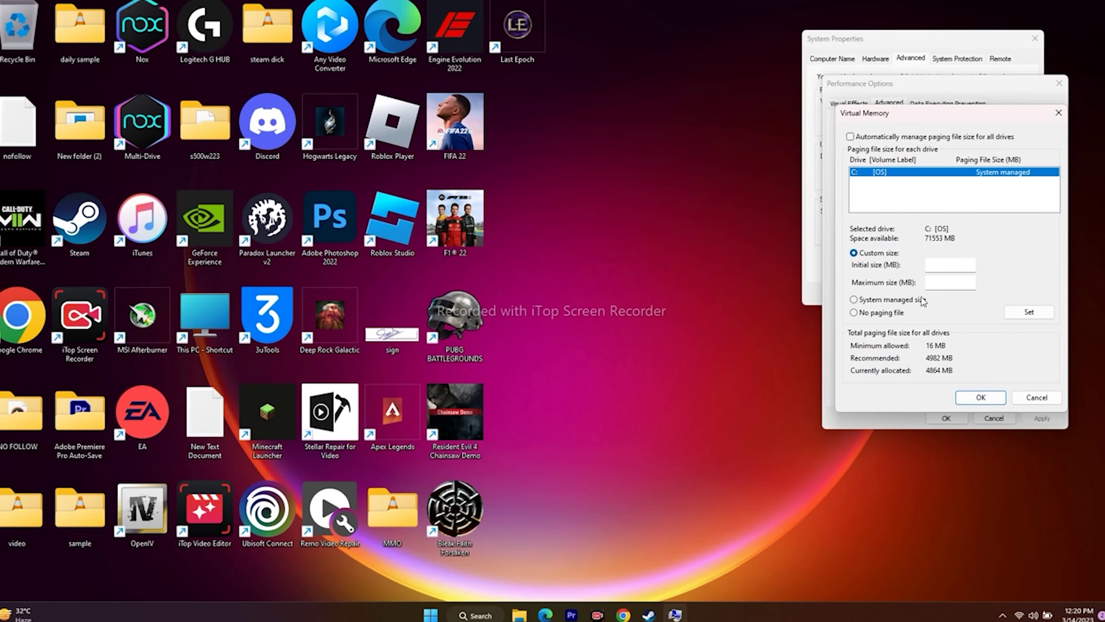
click(935, 265)
click(942, 283)
- Look up the installed RAM on the About page of Windows Settings
click(475, 615)
click(385, 366)
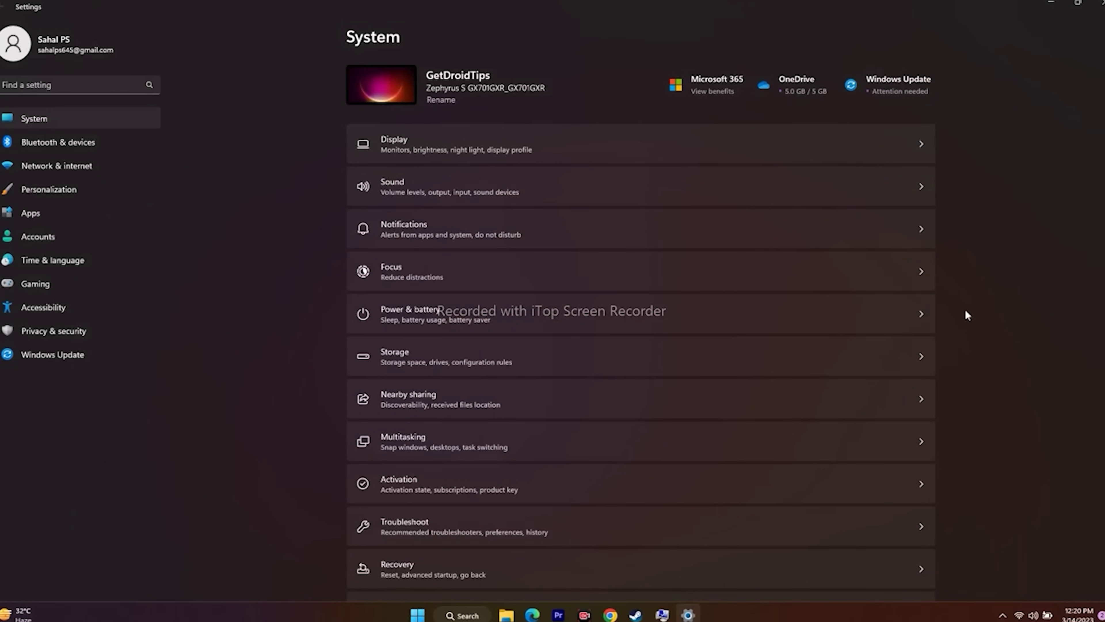
scroll(965, 311, down, 4)
click(394, 545)
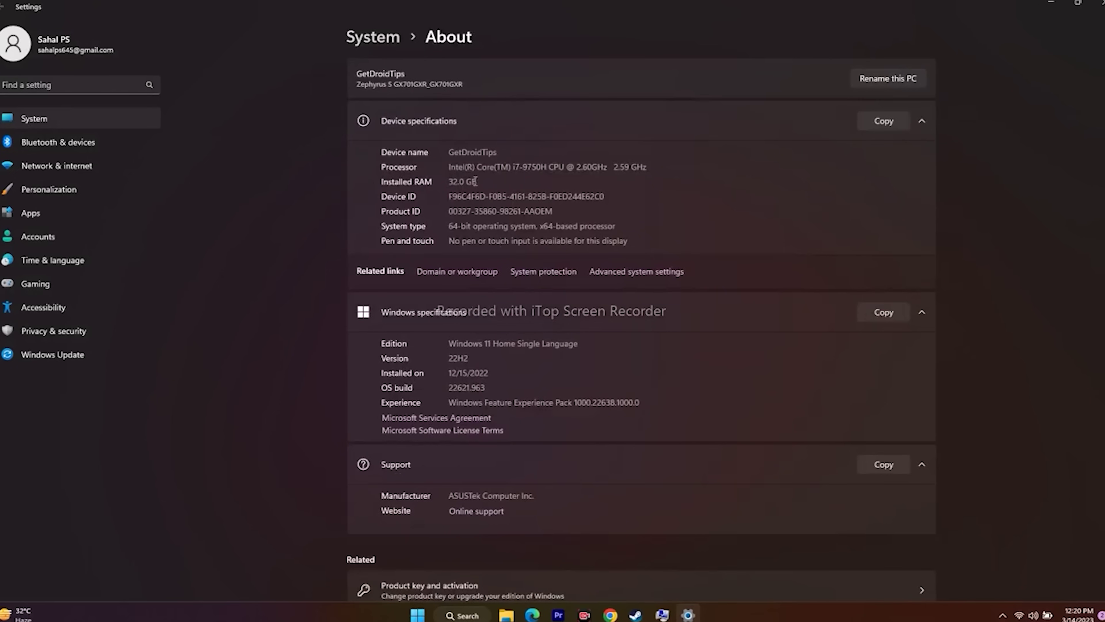
drag(477, 181, 448, 182)
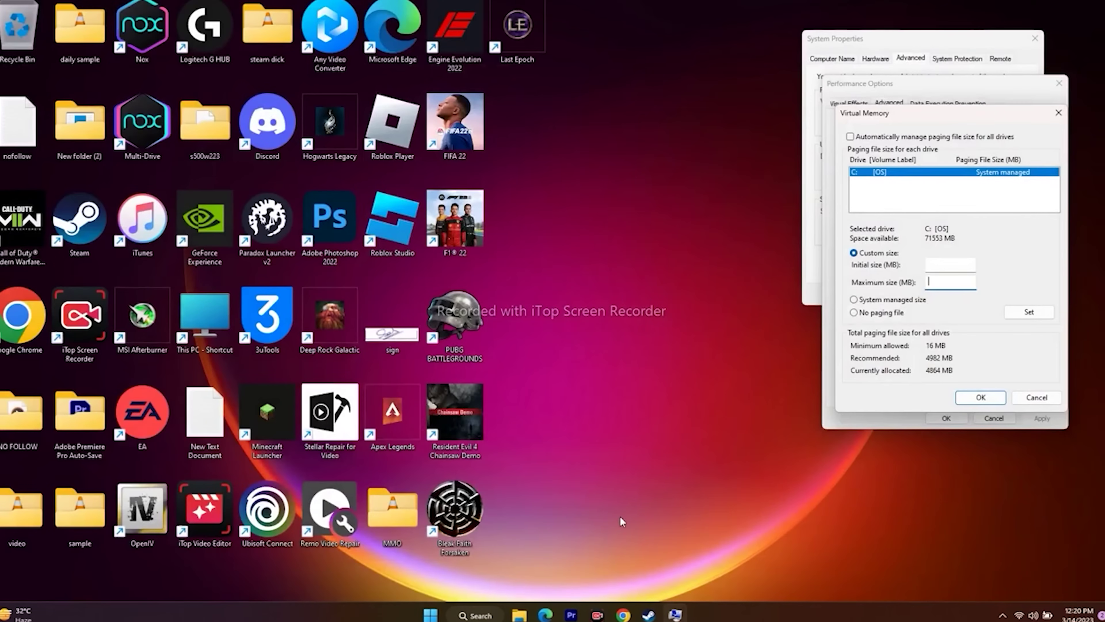
- Find and open Calculator through Windows search, keeping the Virtual Memory window available behind it
click(478, 615)
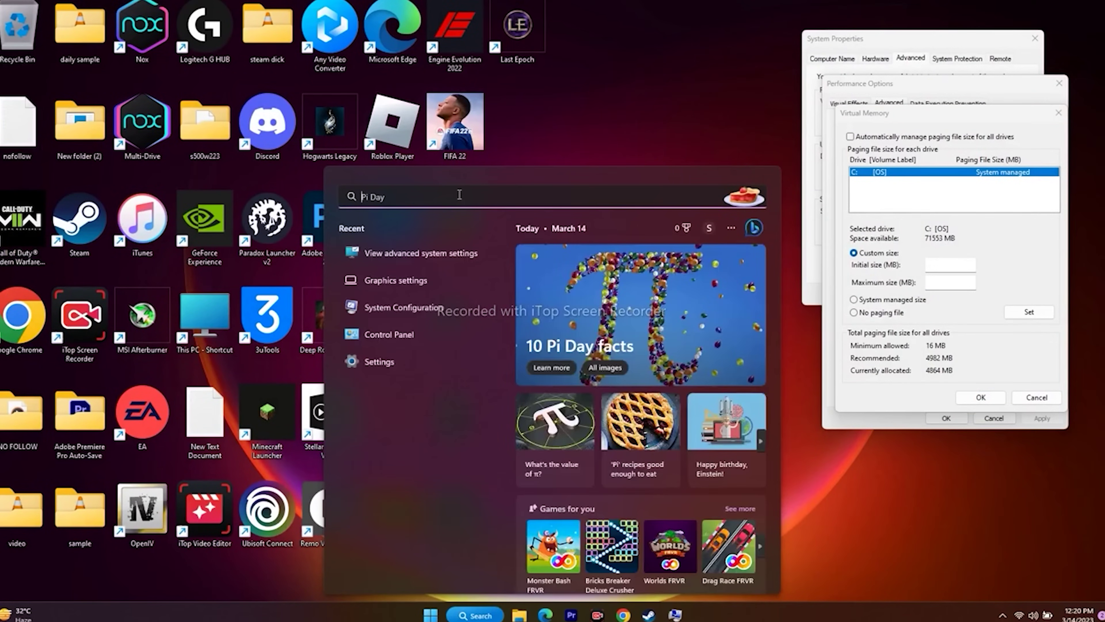
text(ca)
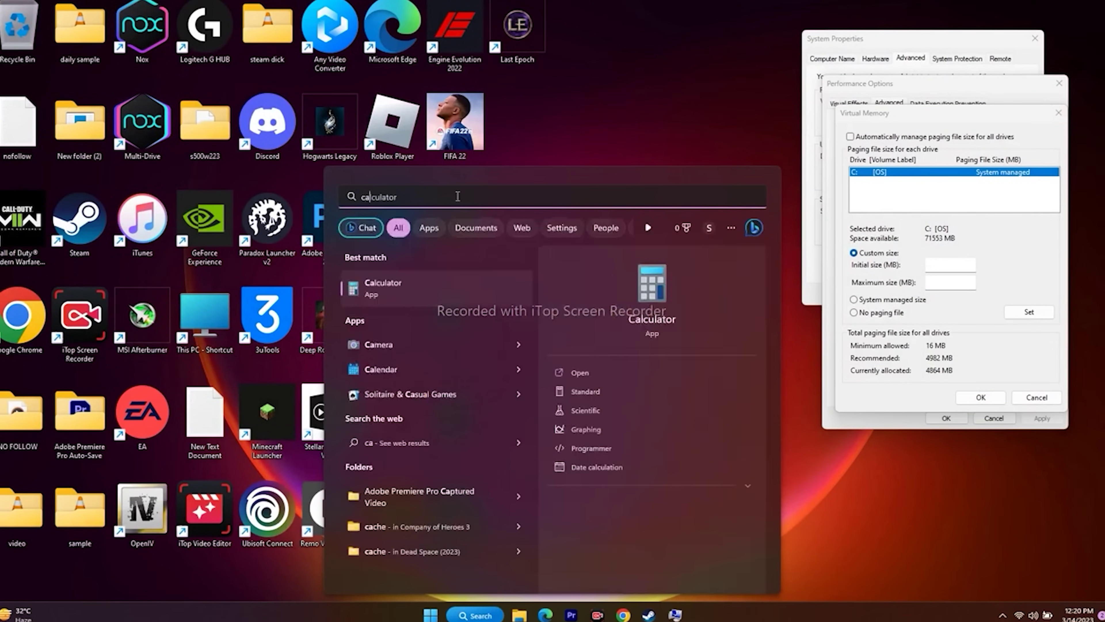
click(395, 279)
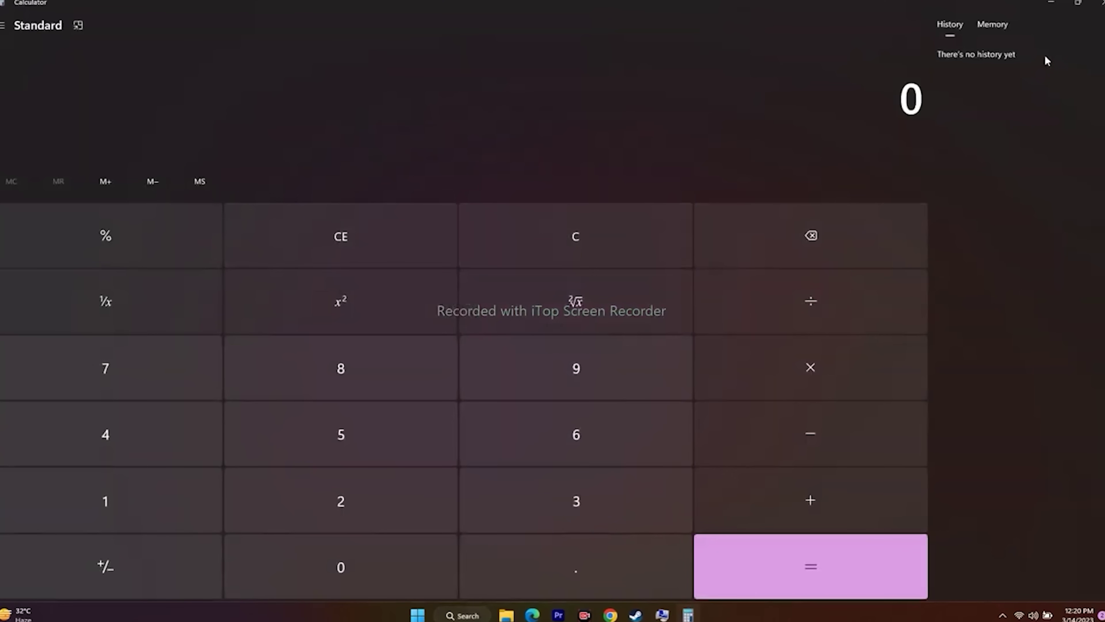
click(1055, 9)
click(940, 264)
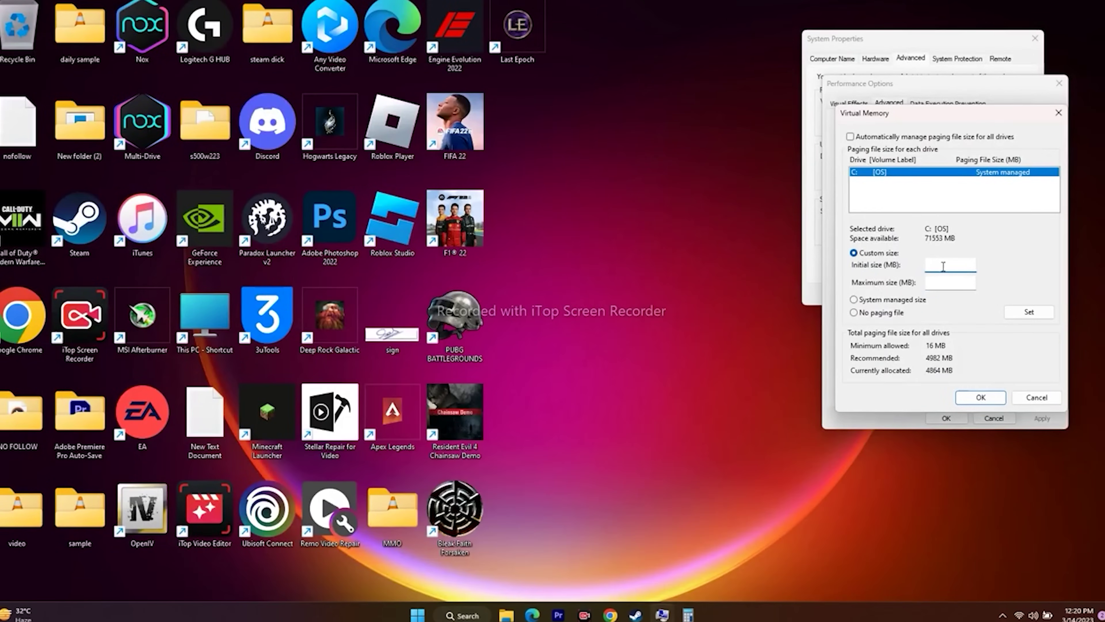
click(688, 614)
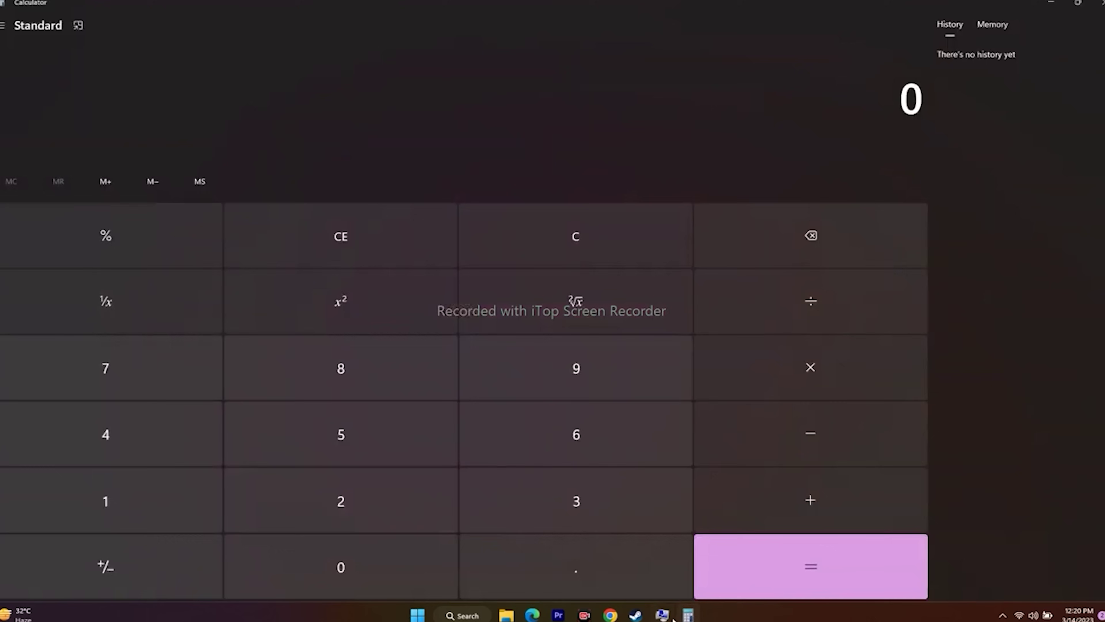
- Calculate the initial paging file size as 32 × 1024 × 1.5 in Calculator
click(569, 504)
click(368, 518)
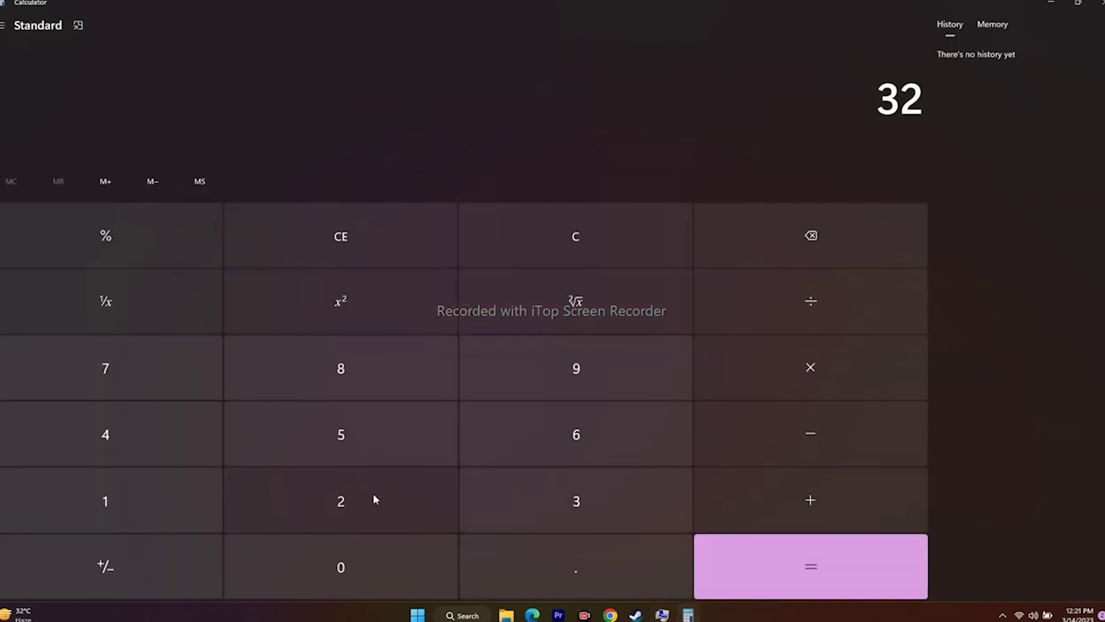
click(778, 382)
click(213, 496)
click(302, 569)
click(273, 497)
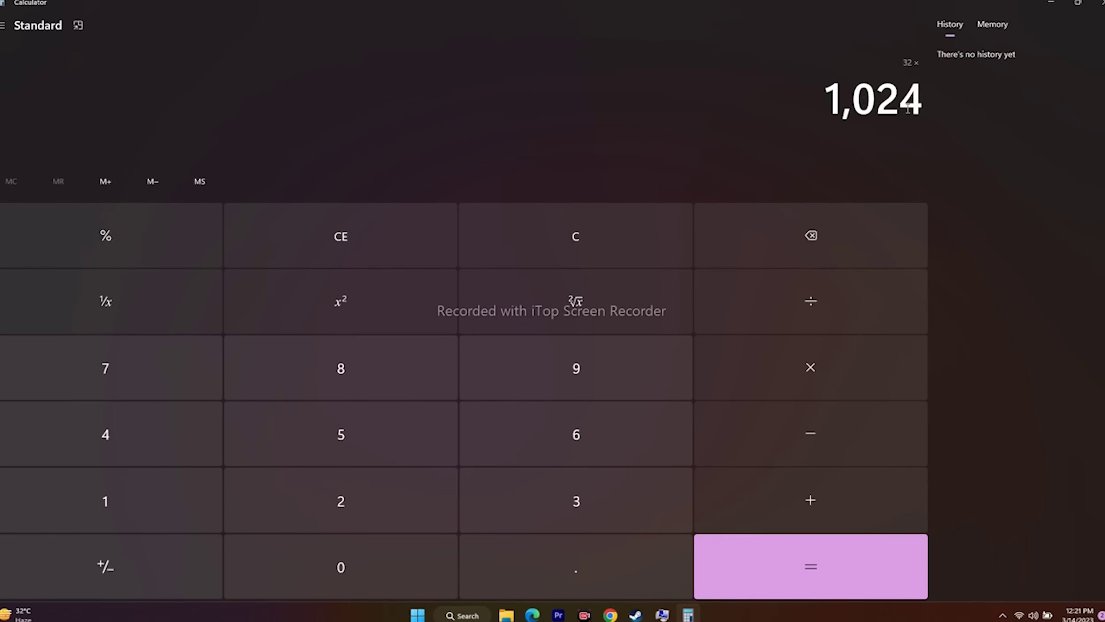
click(819, 572)
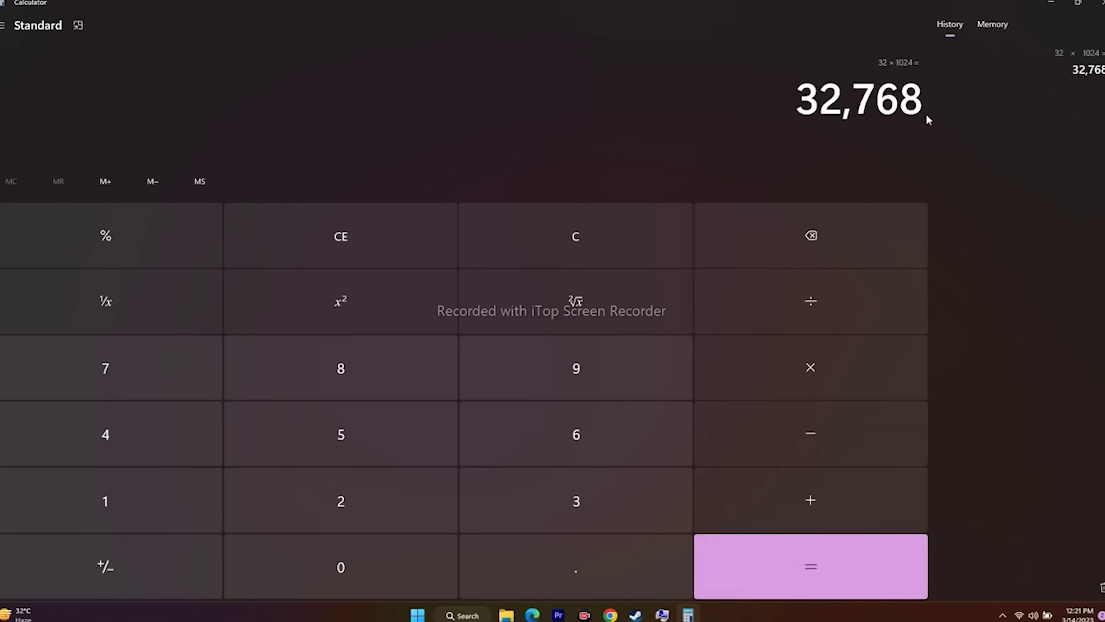
click(817, 370)
click(174, 499)
click(470, 566)
click(392, 455)
click(731, 549)
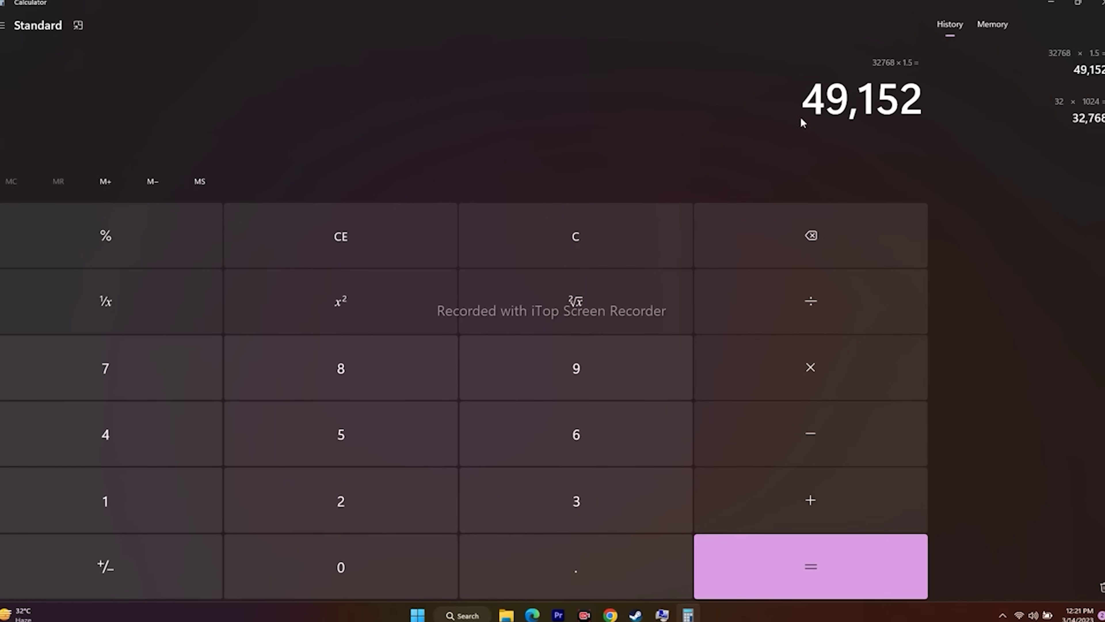
- Copy the calculated result and enter 49,152 as the custom initial size in the Virtual Memory window
drag(806, 97, 923, 100)
right_click(907, 97)
click(926, 106)
click(1051, 3)
right_click(948, 264)
click(979, 313)
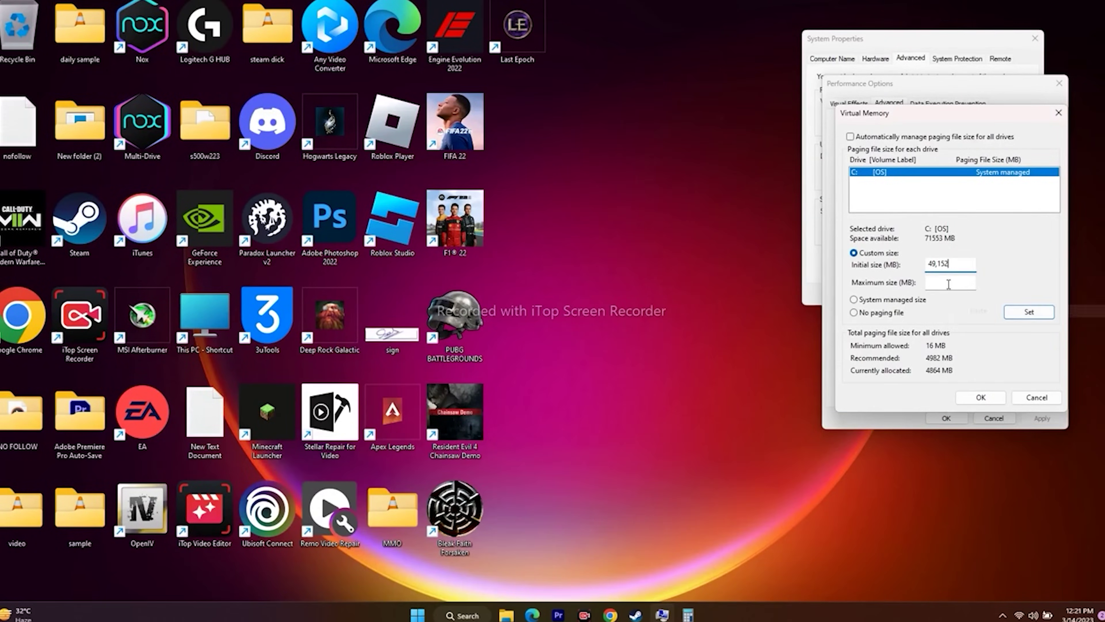
key(Tab)
- Clear Calculator and compute the maximum paging file size as 32 × 1024 × 3
click(687, 614)
click(394, 243)
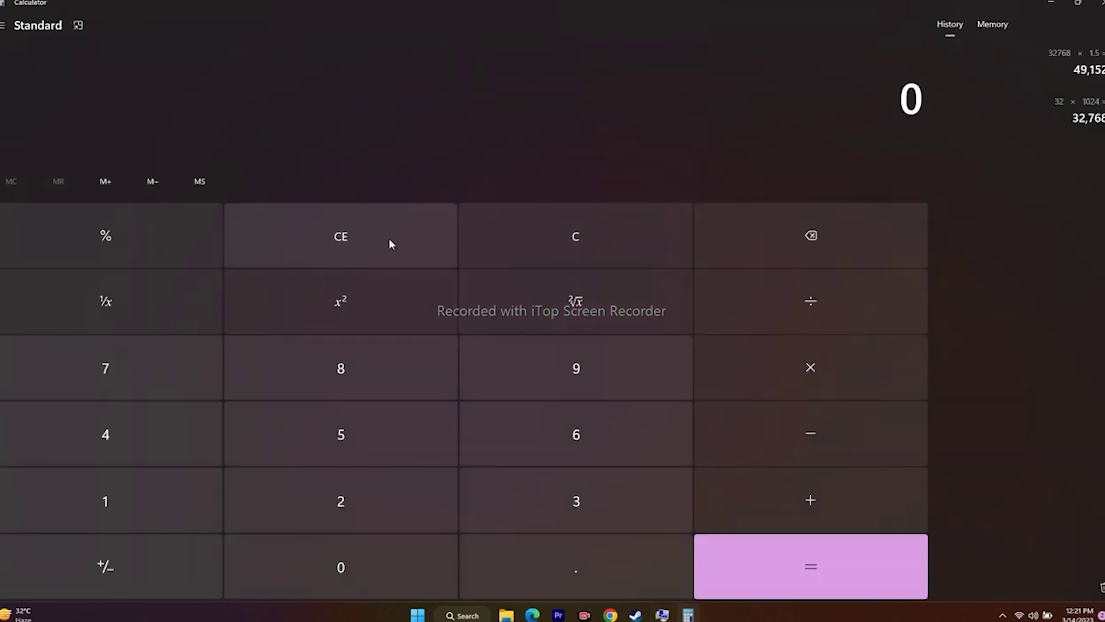
click(565, 515)
text(2*102)
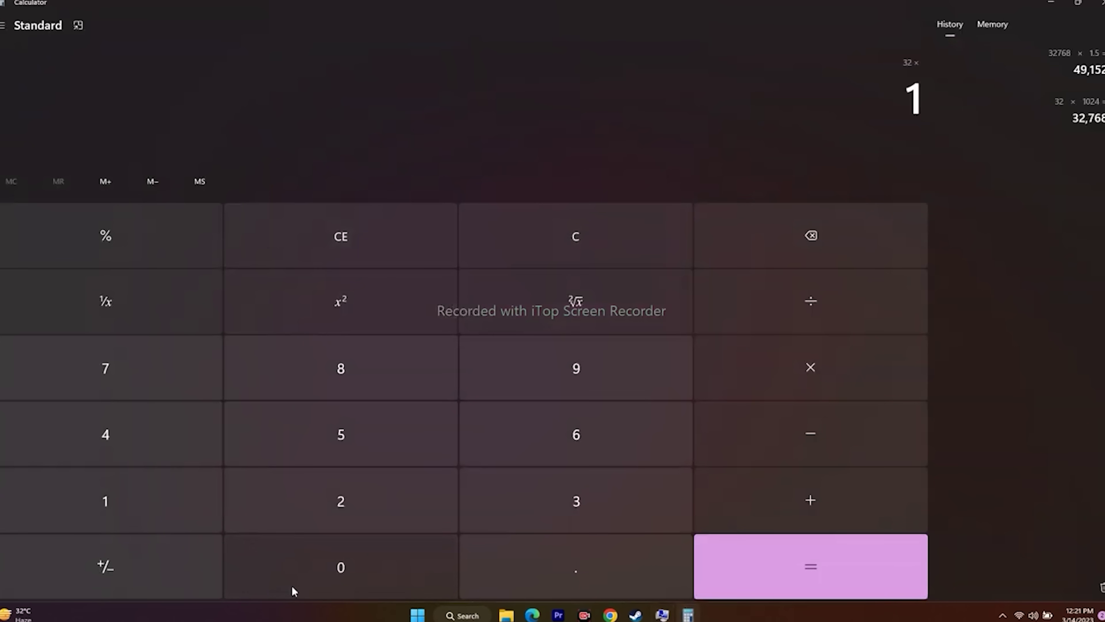
click(139, 433)
click(773, 565)
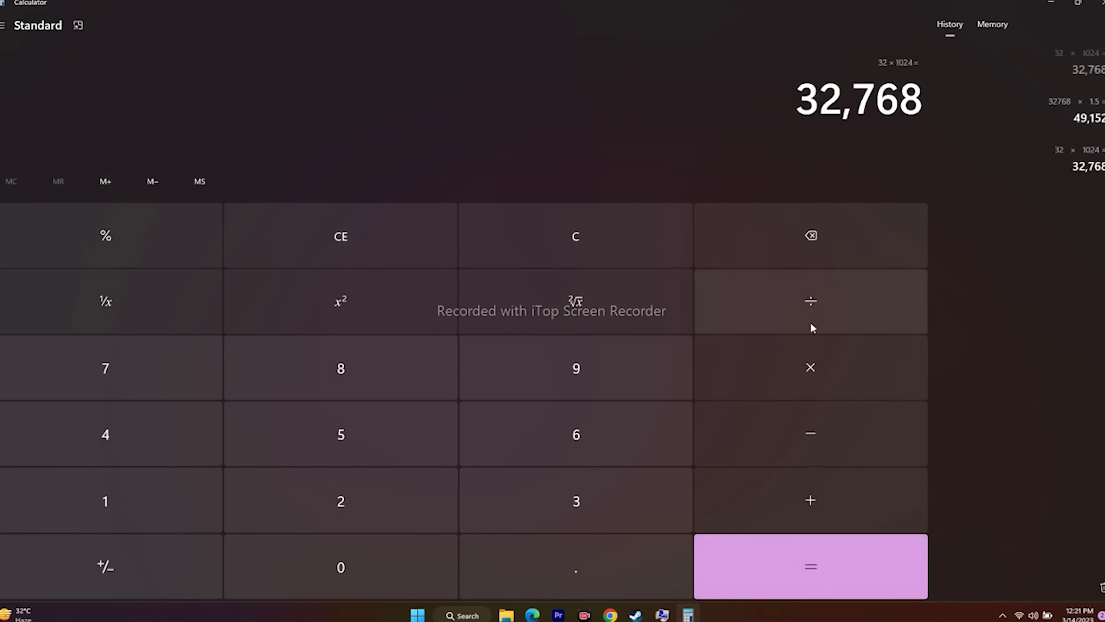
click(783, 370)
click(623, 502)
click(833, 567)
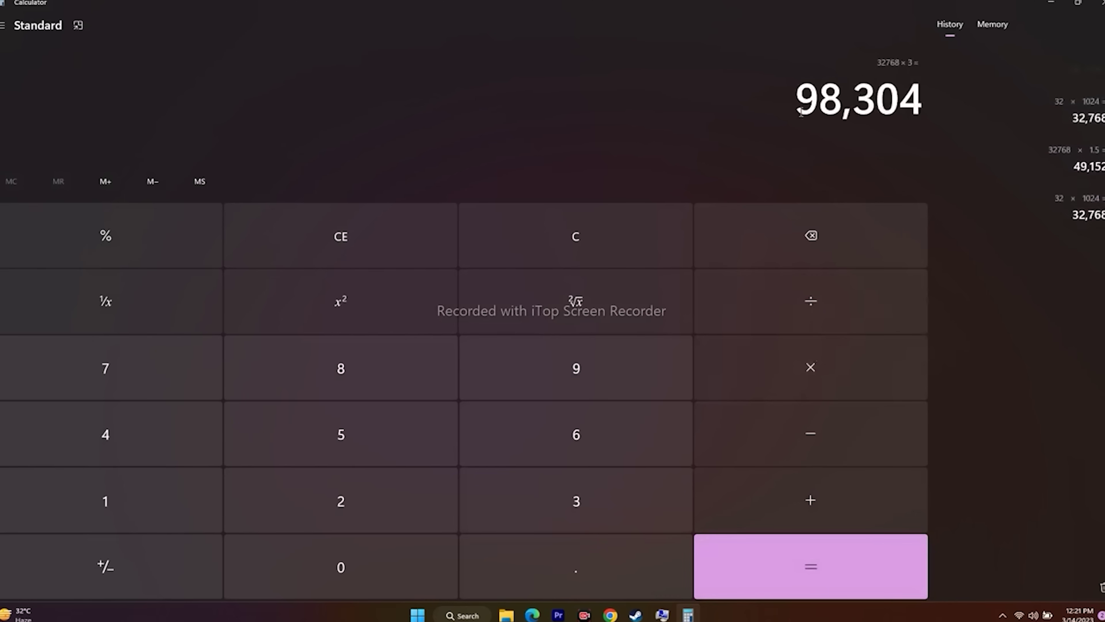
- Copy the new result and enter 98,304 as the custom maximum size in the Virtual Memory window
drag(796, 99, 915, 105)
key(ctrl+c)
right_click(916, 104)
click(942, 119)
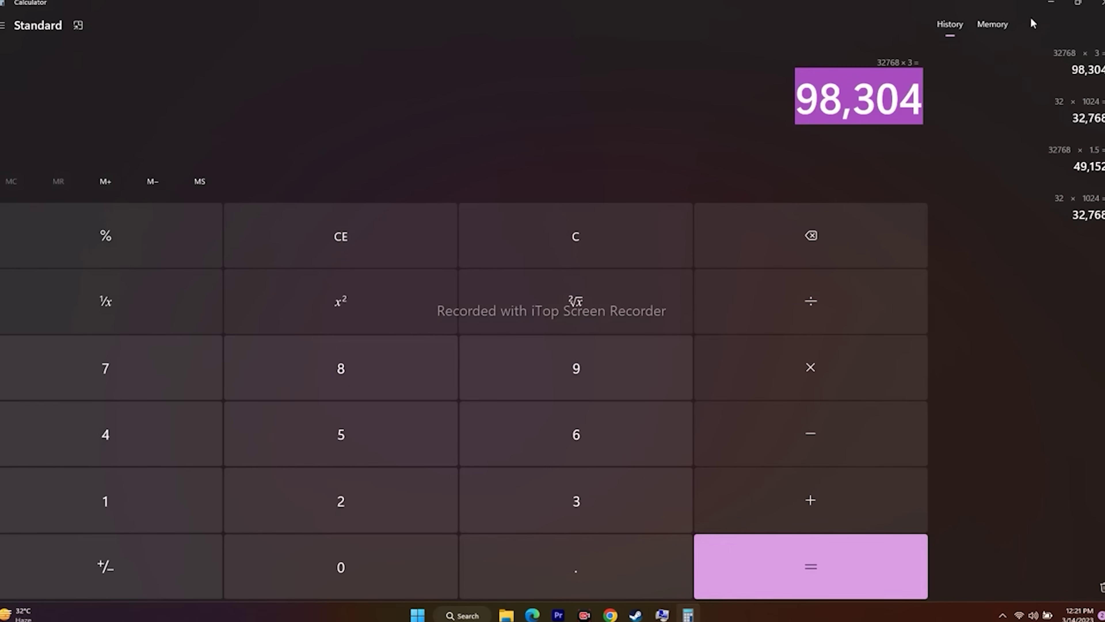
click(1050, 3)
right_click(935, 282)
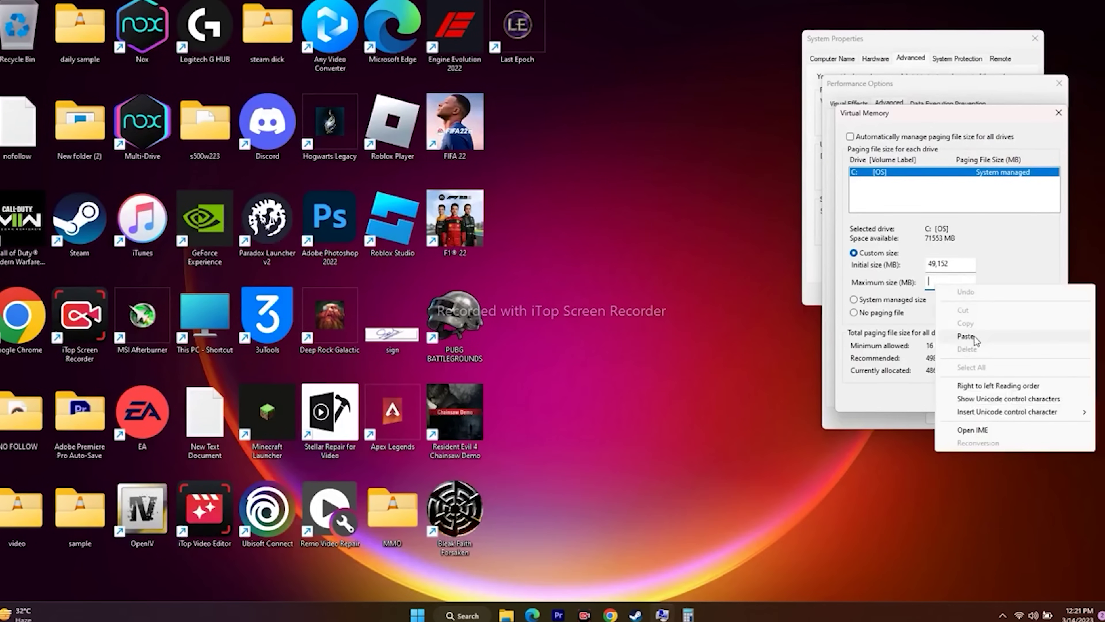
click(969, 338)
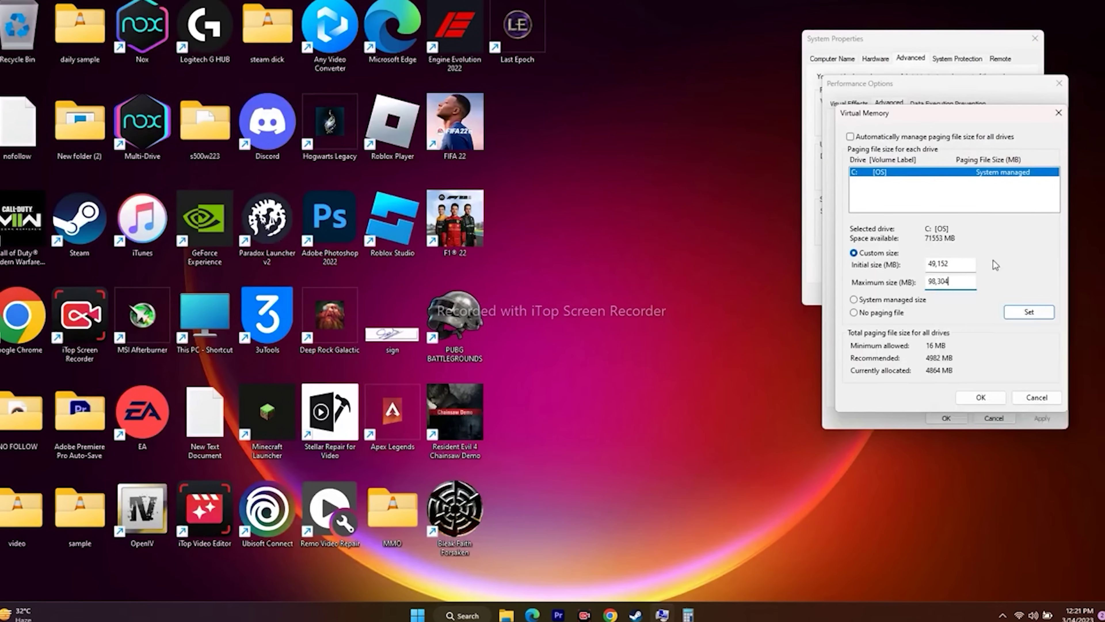
- Cancel the virtual memory changes and close the Performance Options and System Properties windows
click(1037, 397)
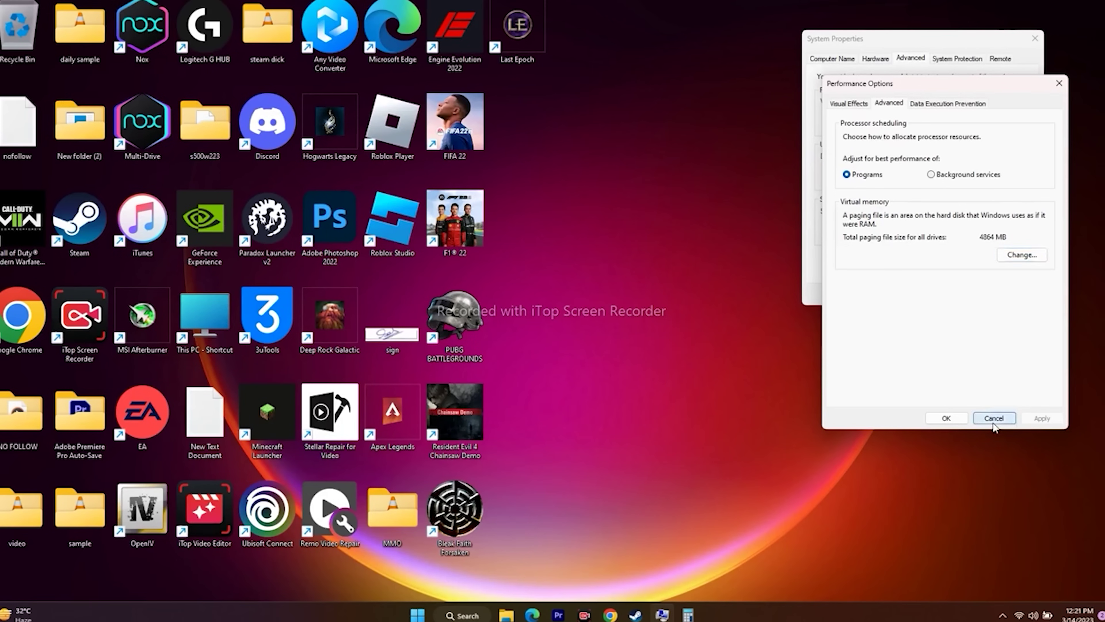
click(993, 418)
click(1035, 38)
- Show and minimize Steam, examine the available updates on the Windows Update page of Settings, and close Settings
click(654, 616)
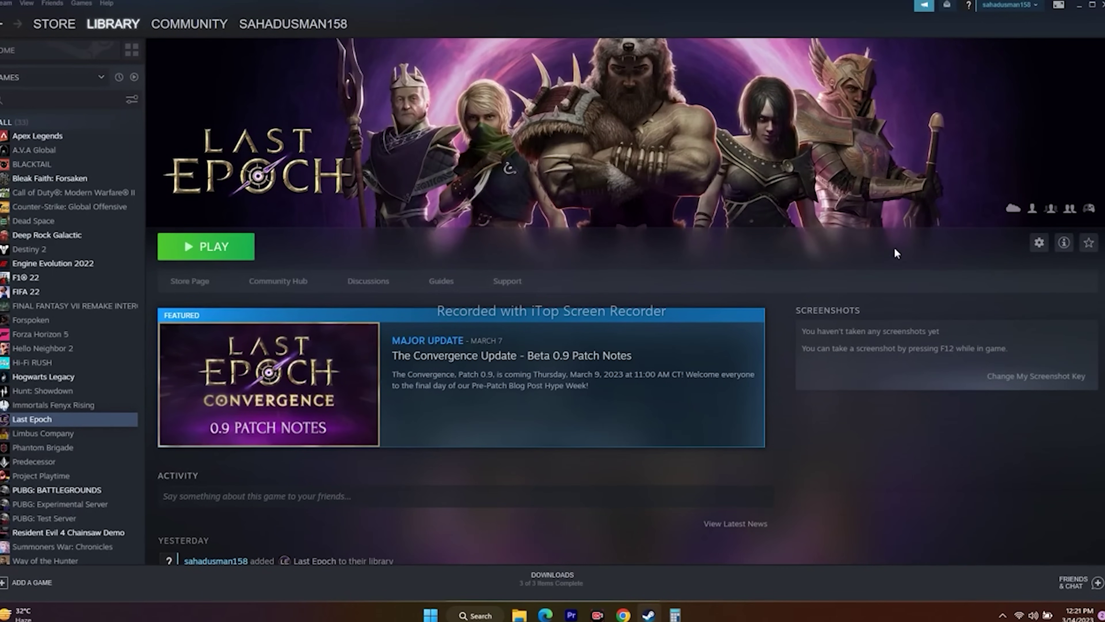
click(1080, 7)
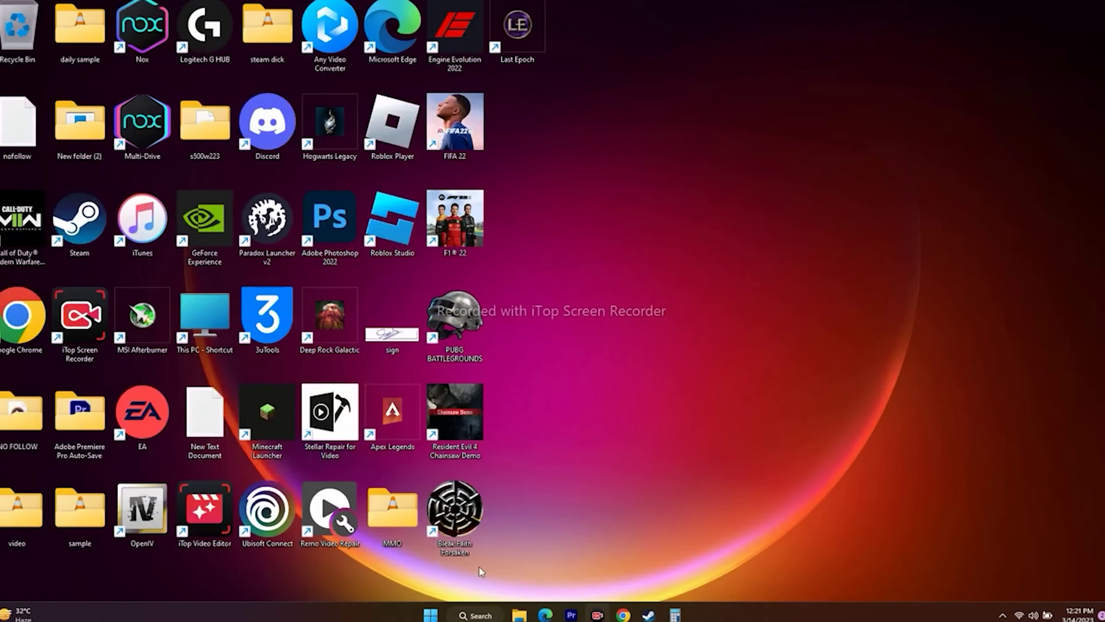
click(481, 615)
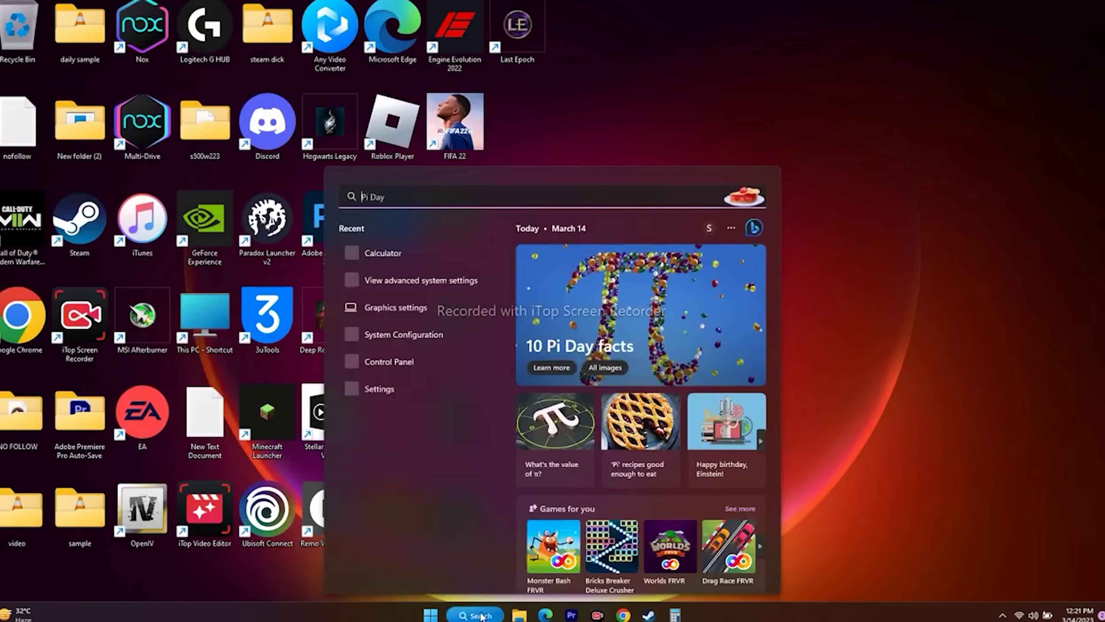
click(390, 393)
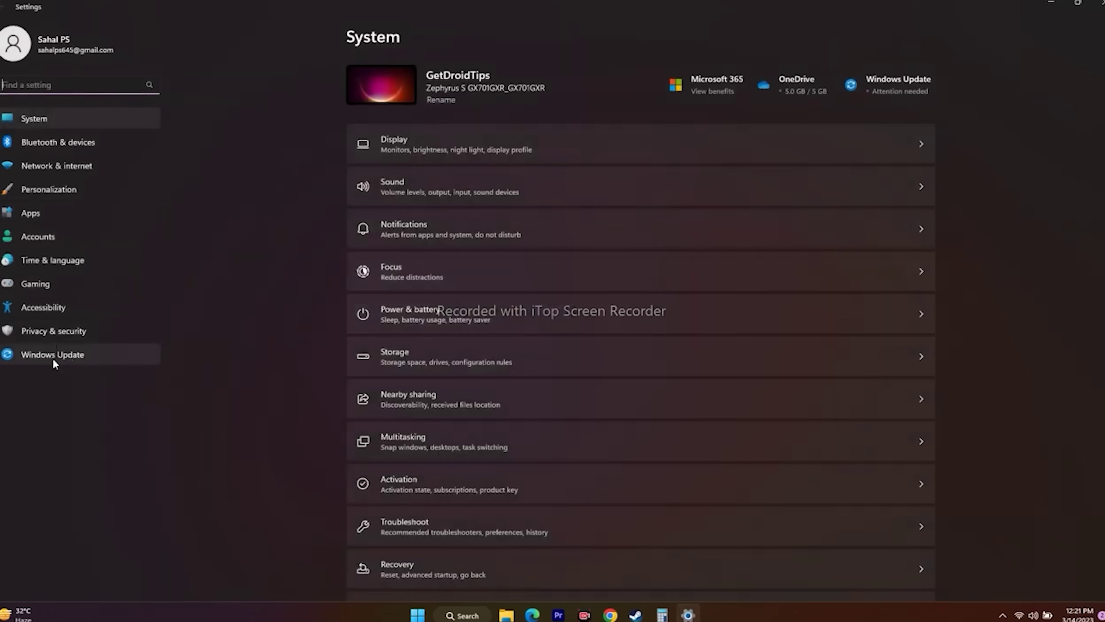
click(70, 354)
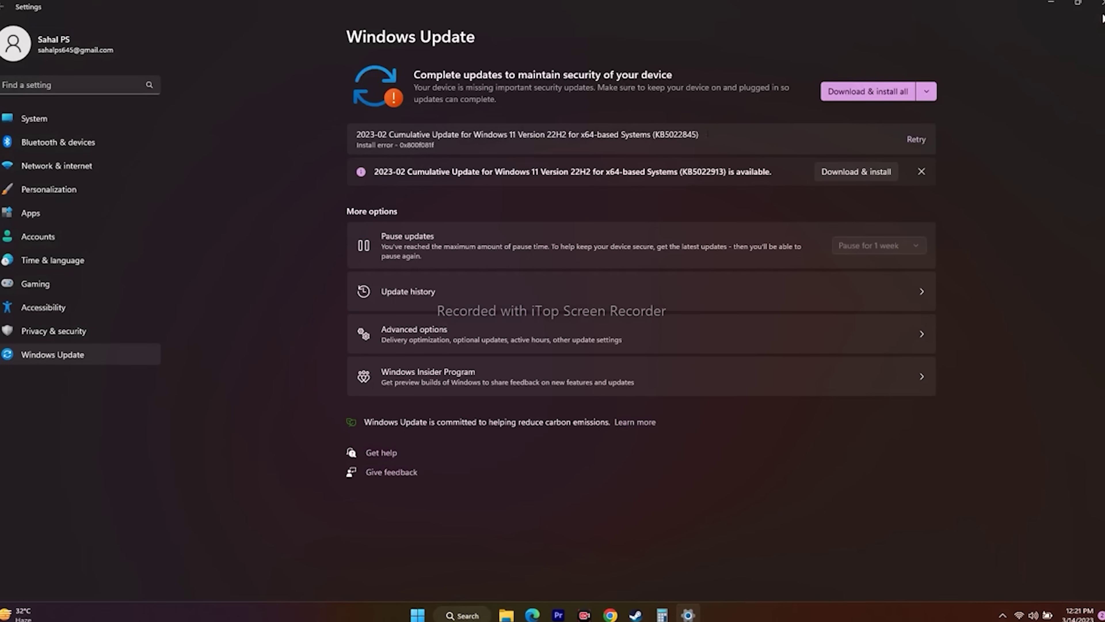
click(1099, 5)
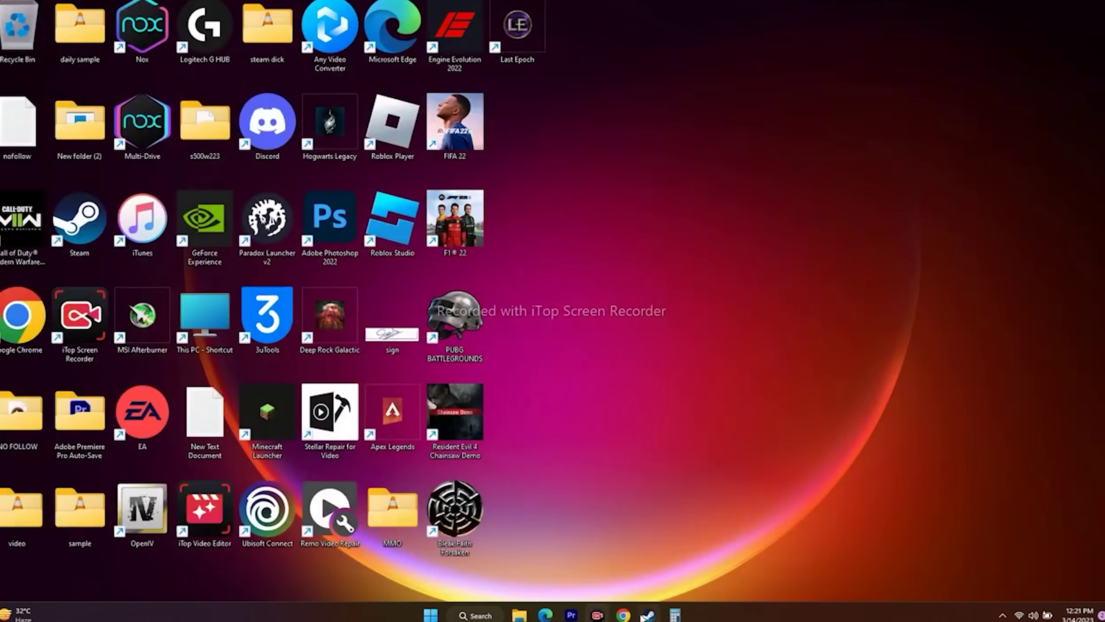
- Glance at the NVIDIA driver page, view the Uninstall option for Last Epoch in Steam without using it, and minimize Steam
click(623, 614)
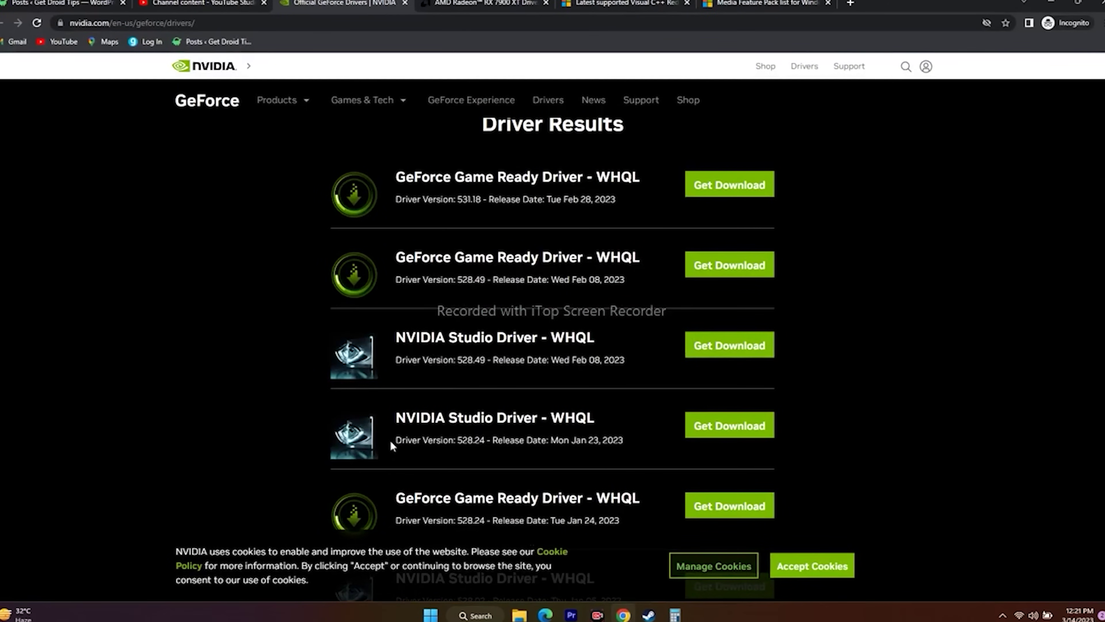
click(1052, 4)
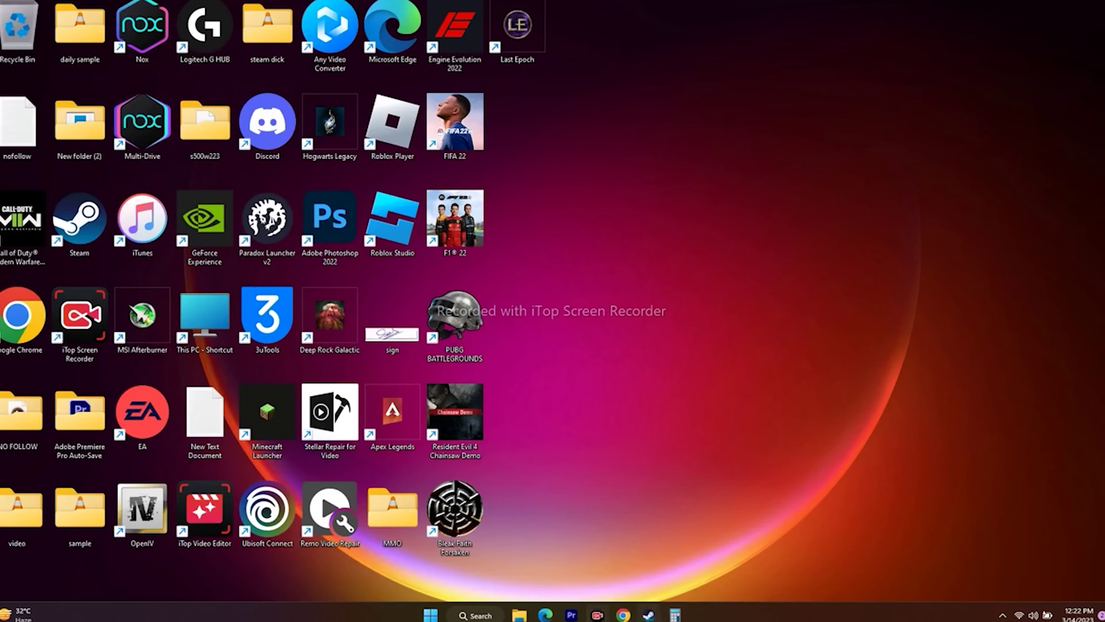
click(649, 614)
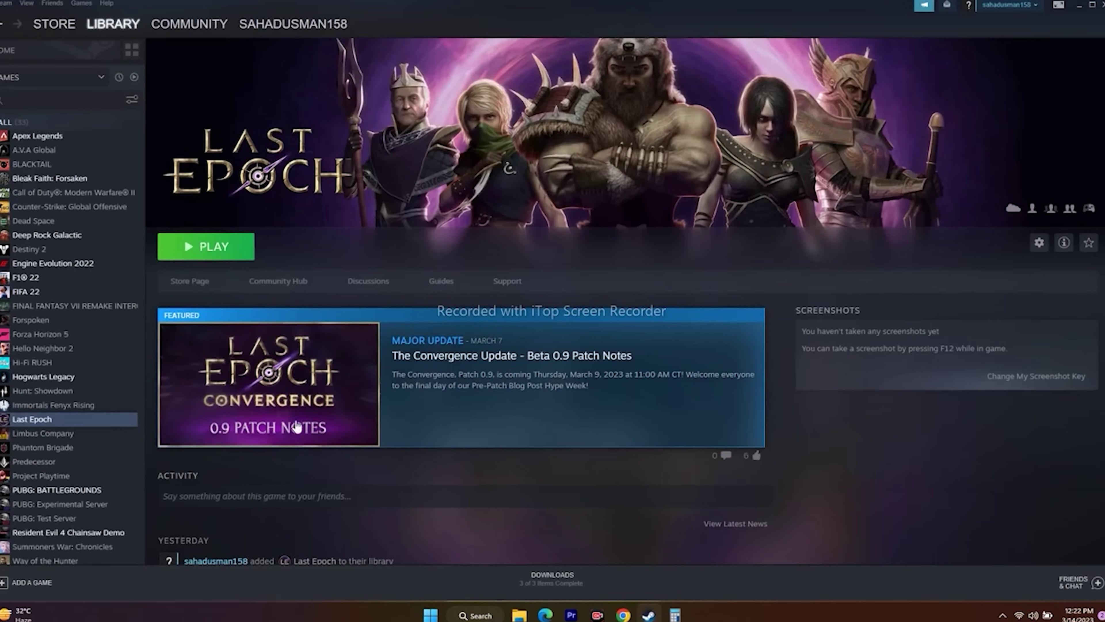
right_click(63, 421)
mouse_move(82, 477)
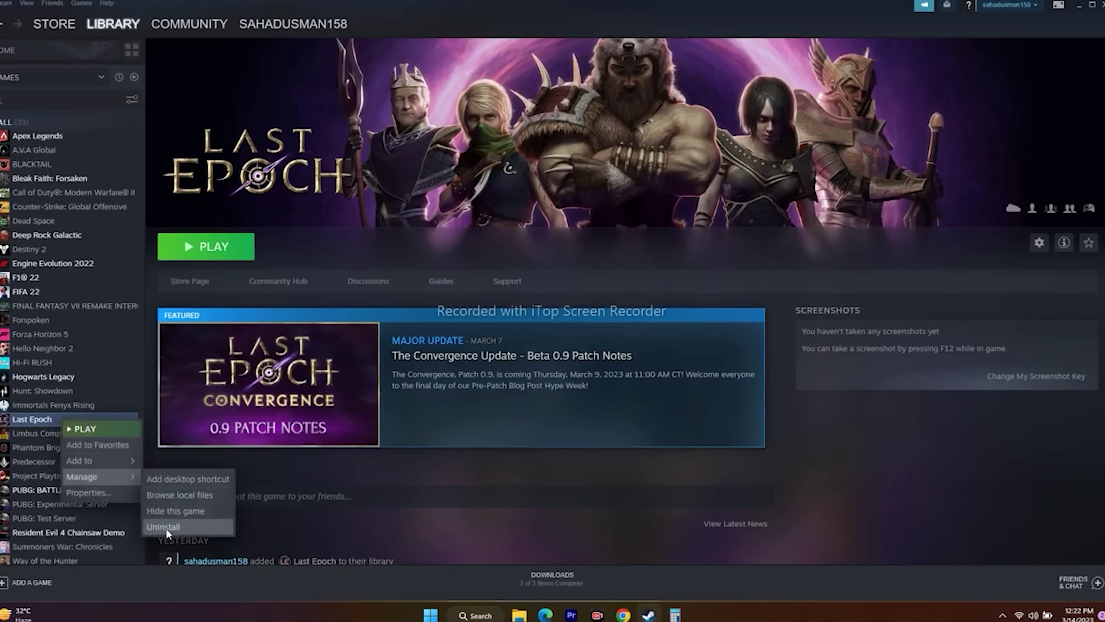
click(120, 414)
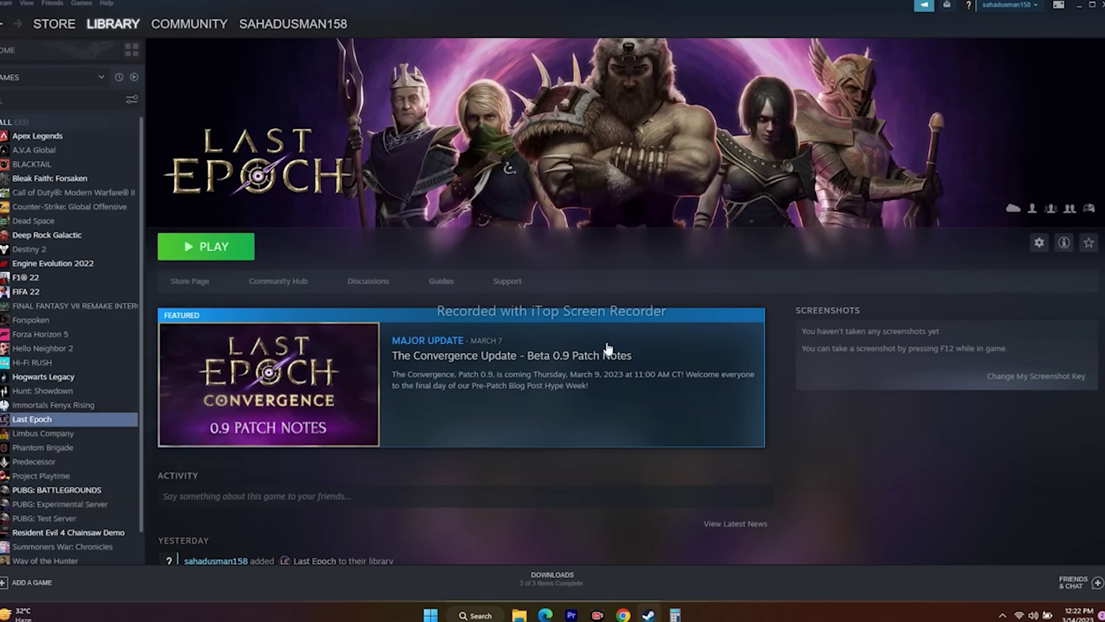
click(1079, 6)
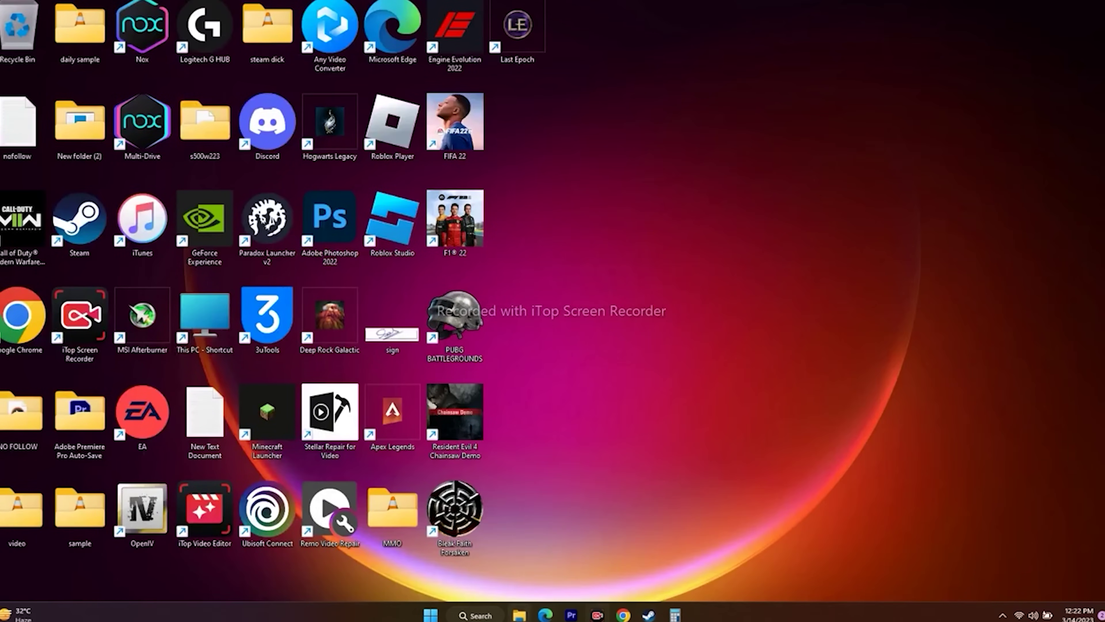
- View the drives under This PC in File Explorer, close it, and return to Last Epoch in Steam
click(519, 613)
click(49, 376)
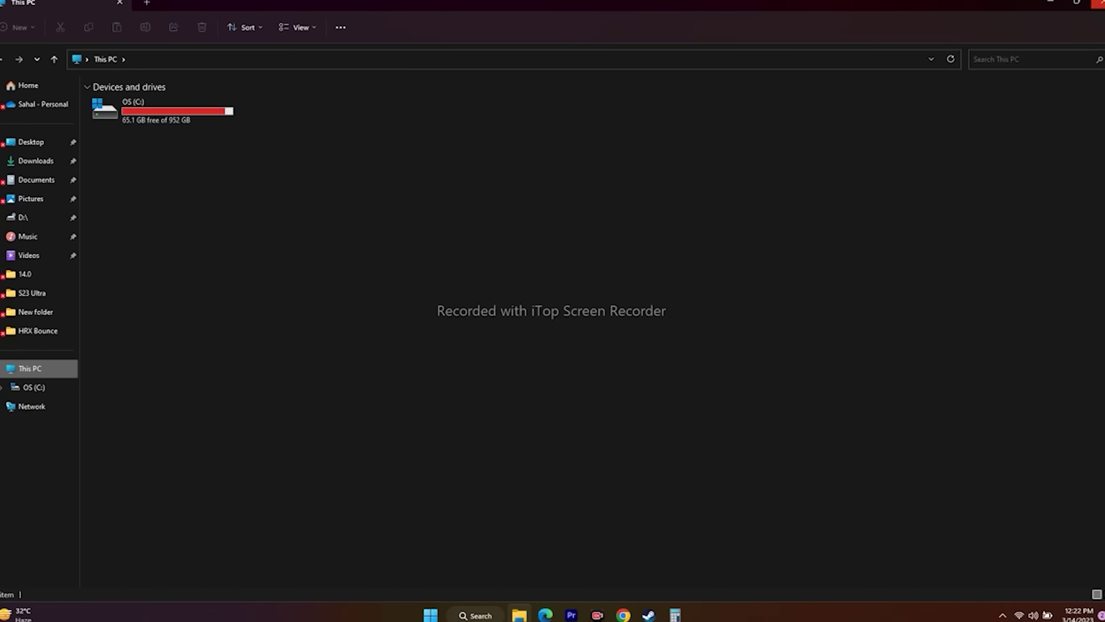
click(1098, 2)
click(648, 615)
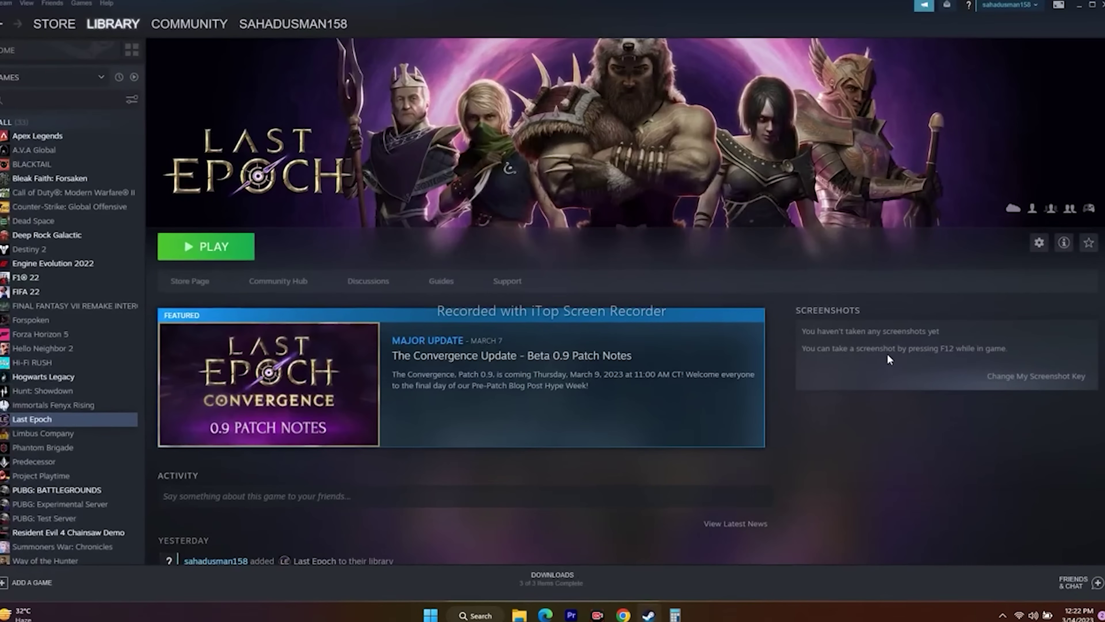